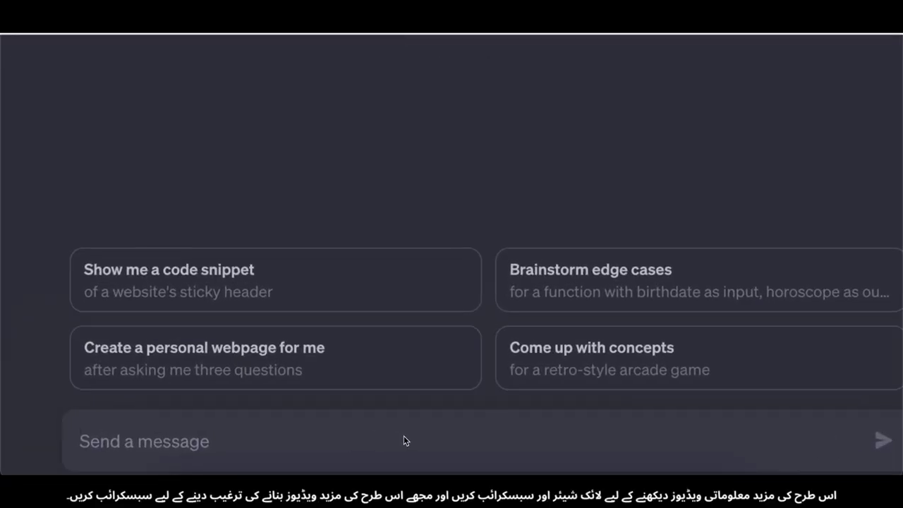
Send ChatGPT the prompt "12 Tips on How to Survive From Wild Animals"
scroll(404, 435, up, 2)
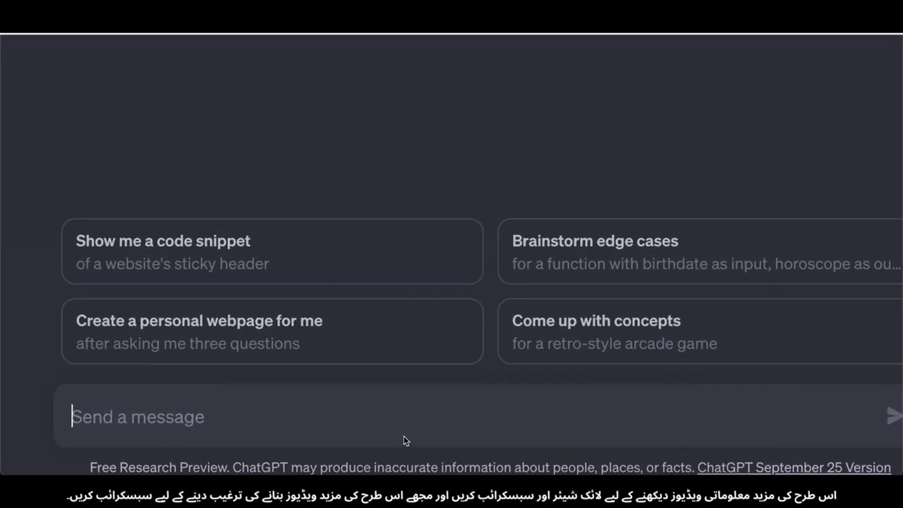
scroll(403, 435, right, 1)
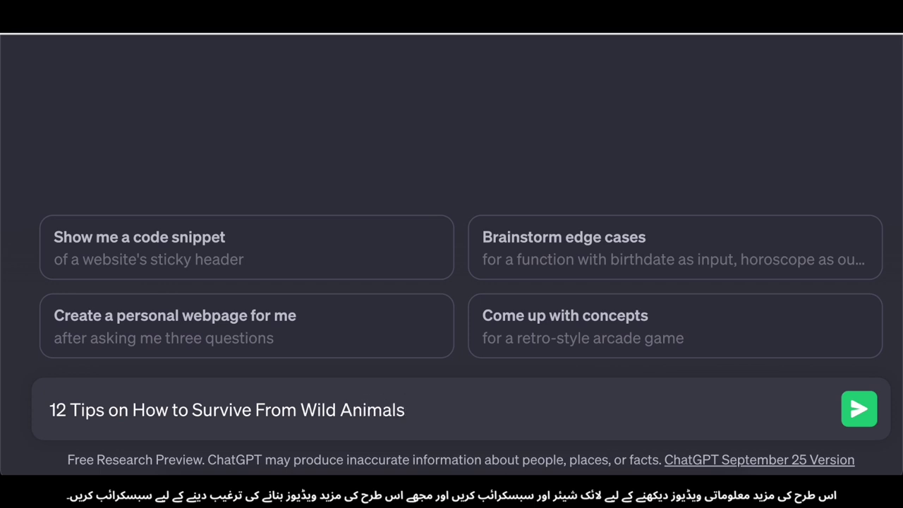
key(Return)
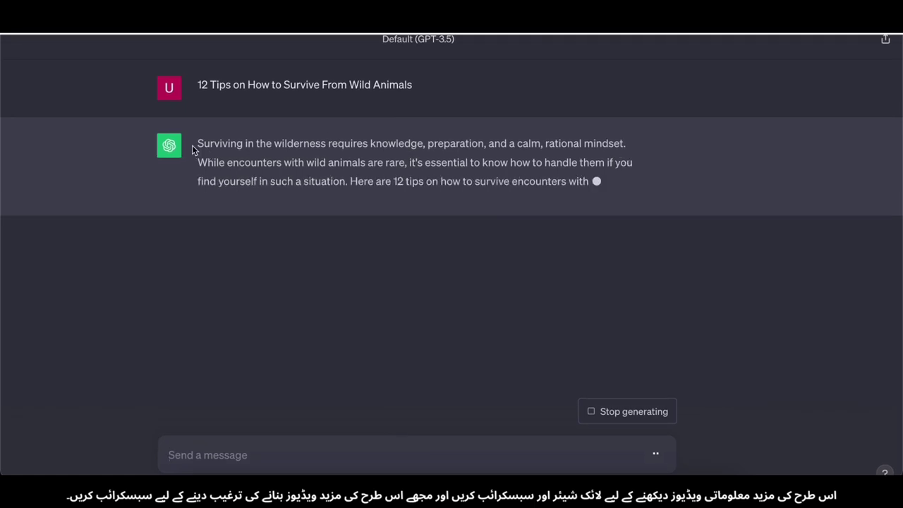
drag(193, 127, 433, 188)
click(380, 233)
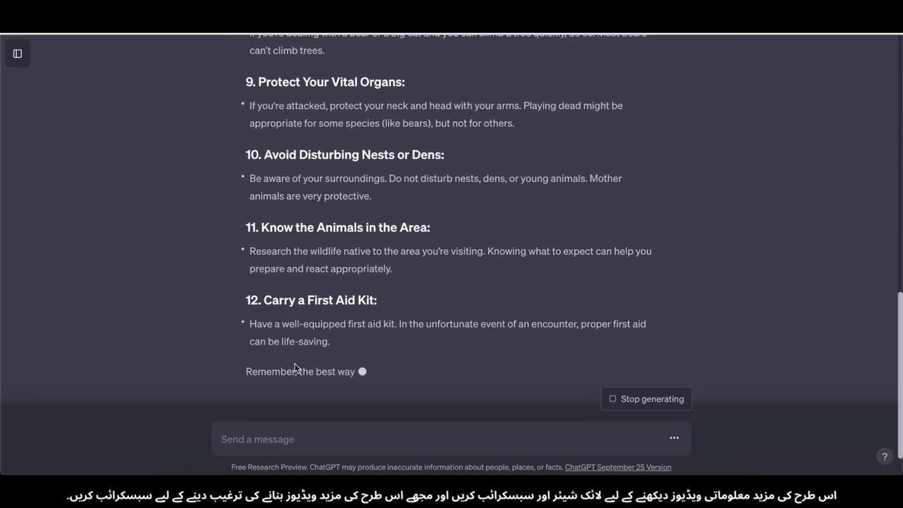
Copy the complete wild animal survival answer, from the introduction through the closing paragraph
scroll(503, 342, up, 20)
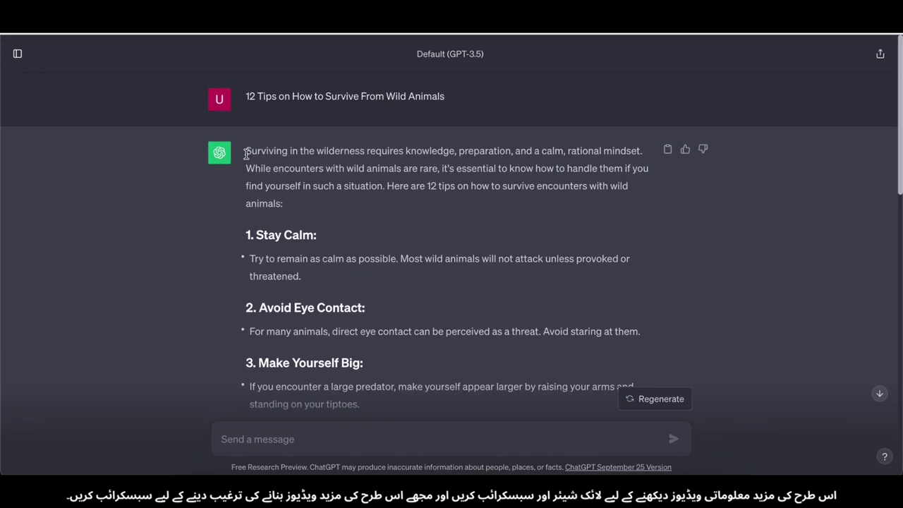
drag(245, 154, 461, 327)
key(super+c)
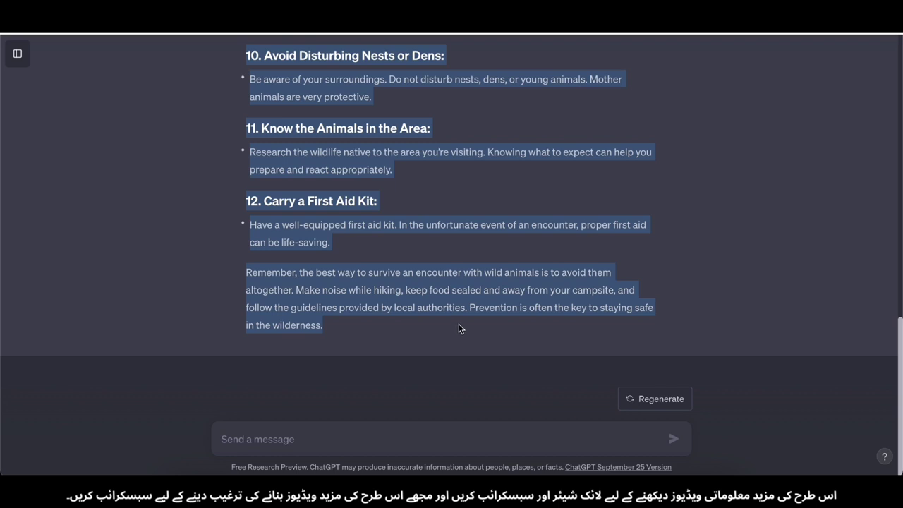
click(370, 382)
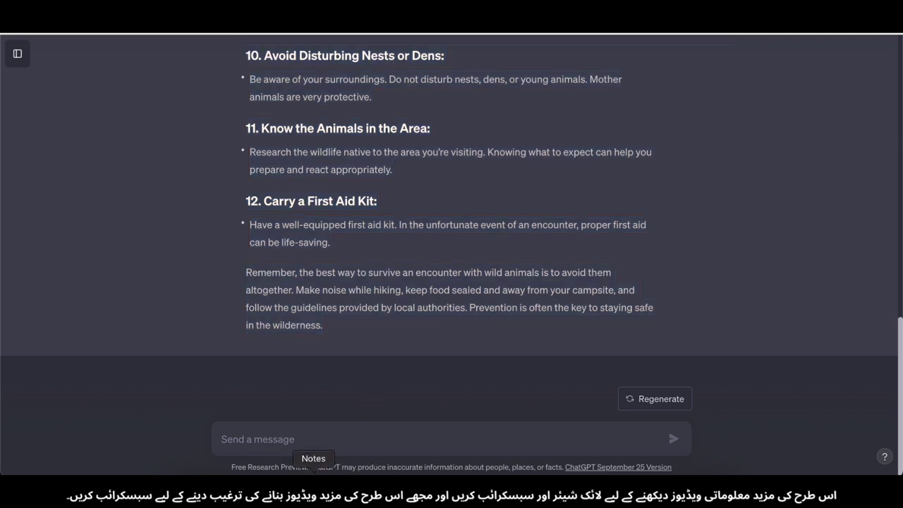
Create a new note in Notes, paste the copied survival tips into it, and minimise the note window
right_click(313, 491)
click(333, 388)
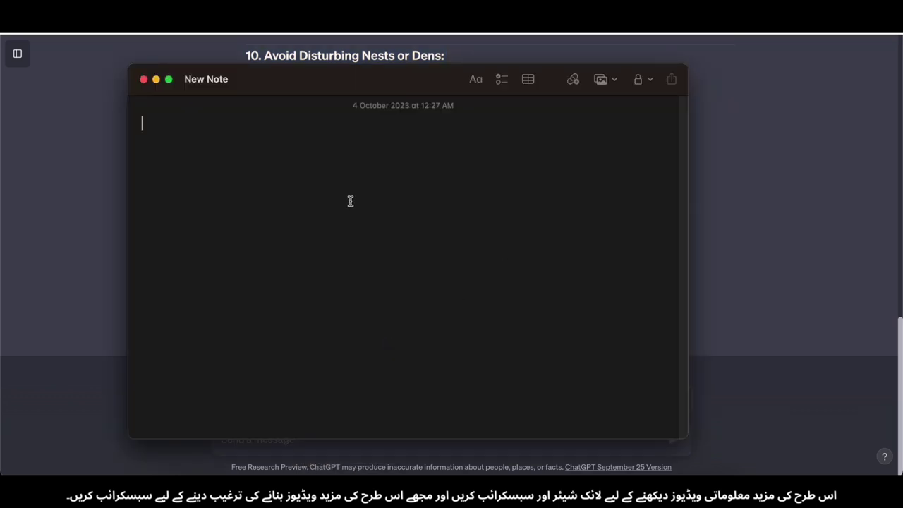
key(super+v)
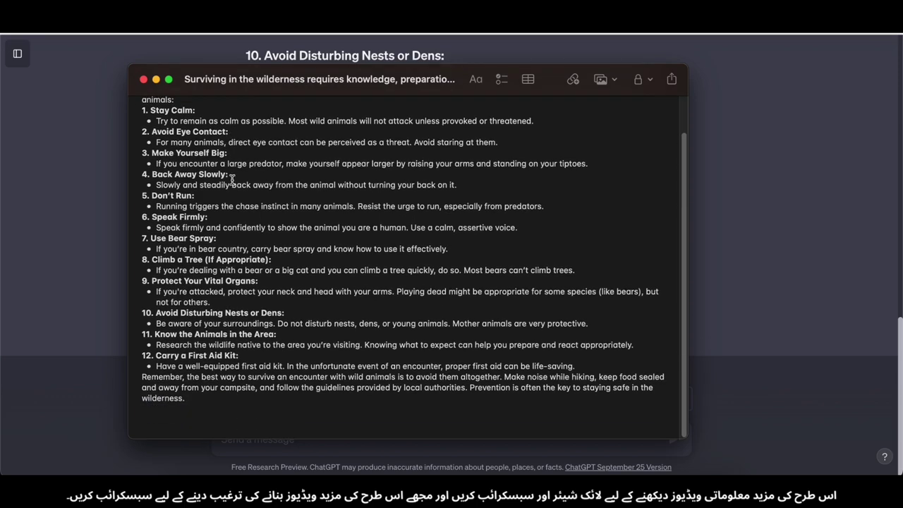
click(156, 79)
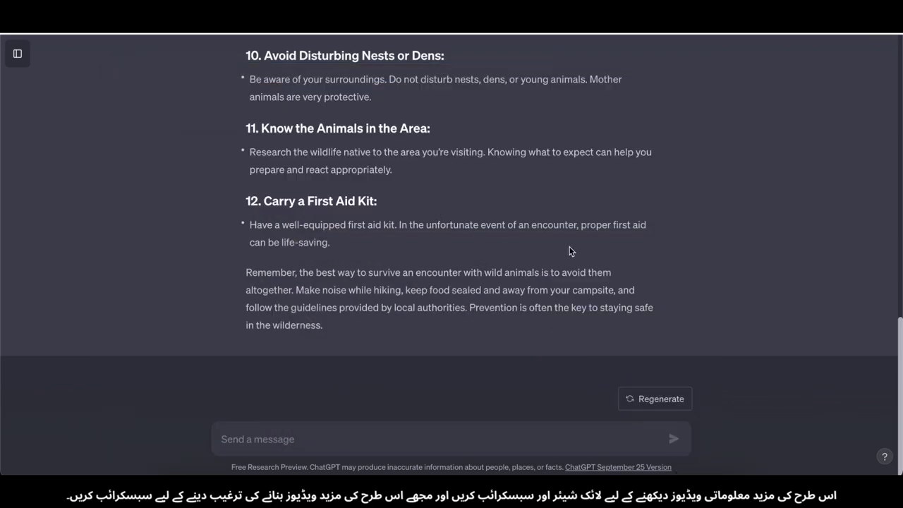
Search Google for "ttsmaker" and open the result "TTSMaker: Free Text to Speech Online"
scroll(353, 204, up, 20)
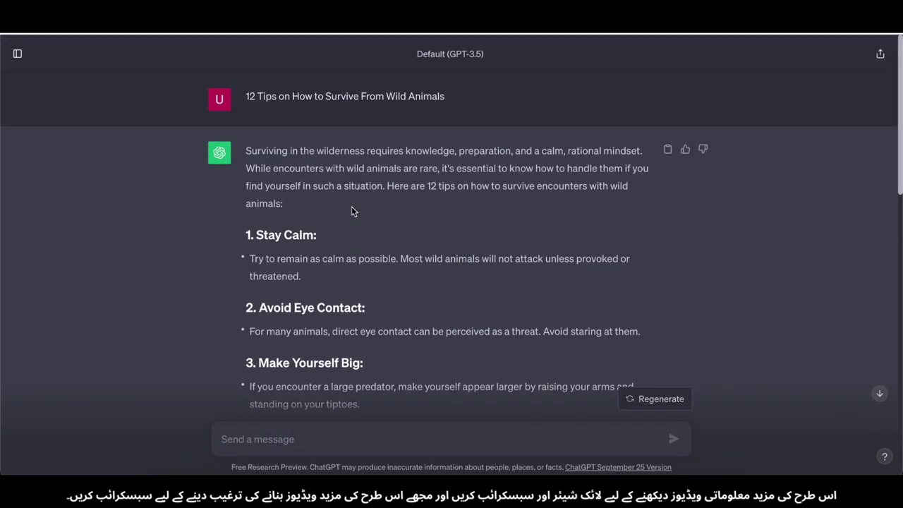
key(super+shift+5)
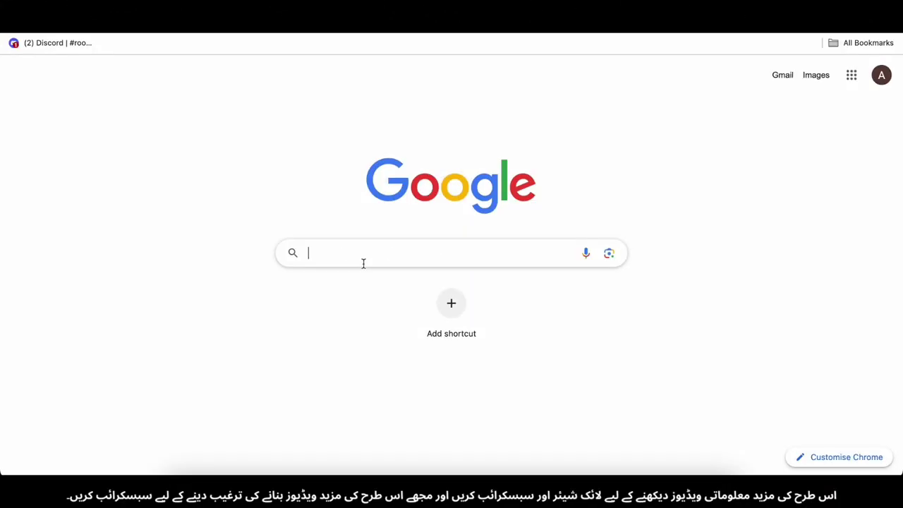
click(363, 261)
text(tts)
key(BackSpace)
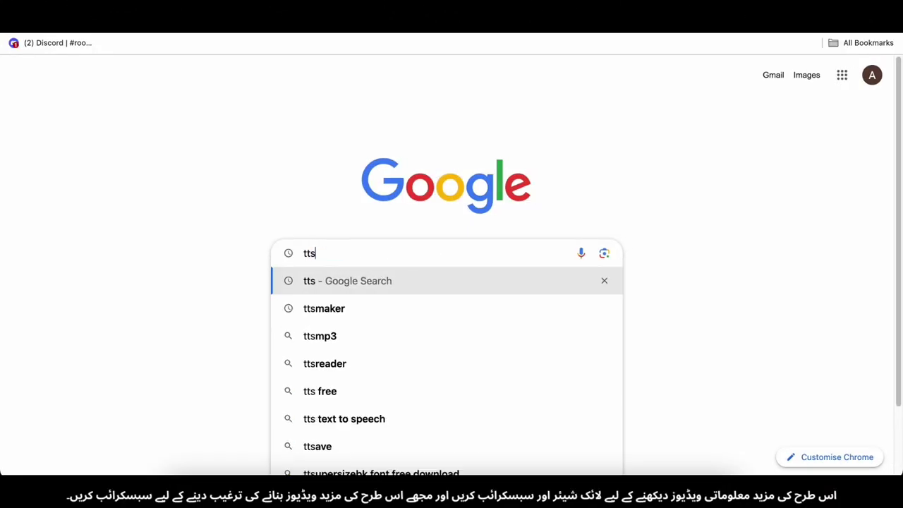
text(maker)
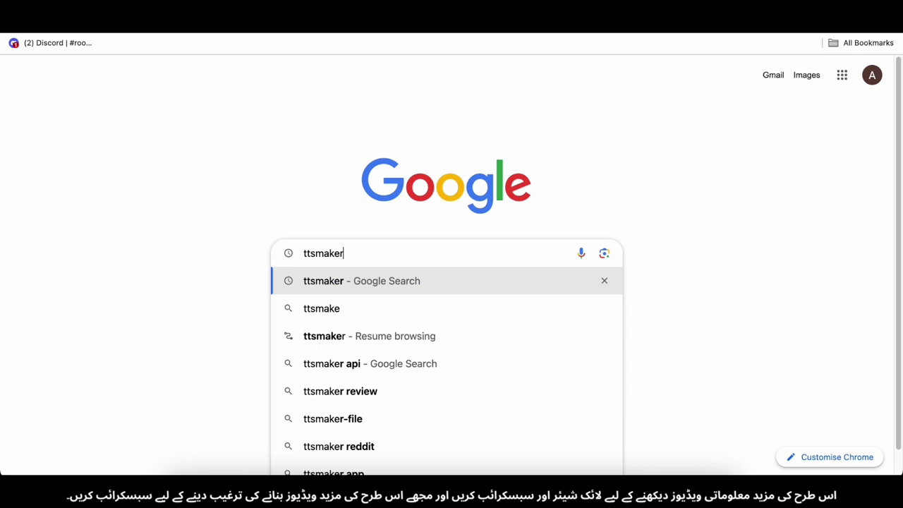
scroll(363, 262, up, 3)
key(Return)
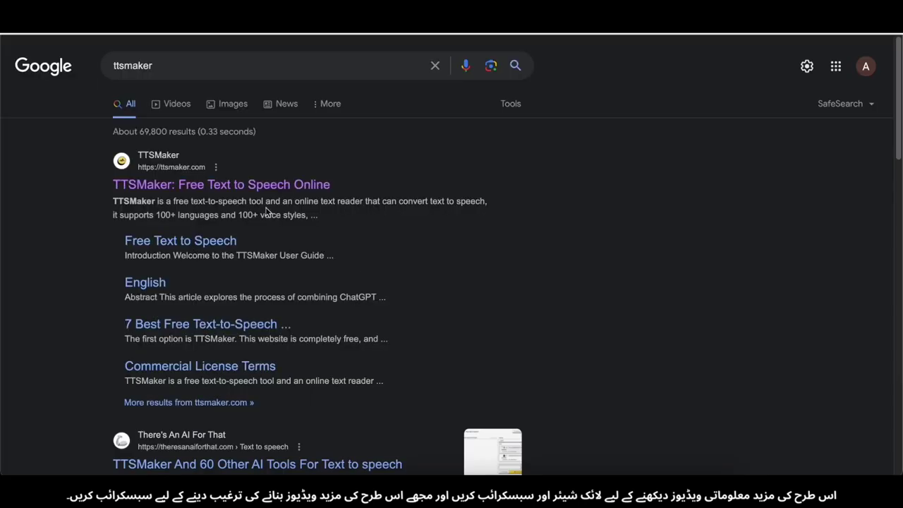
scroll(267, 210, up, 5)
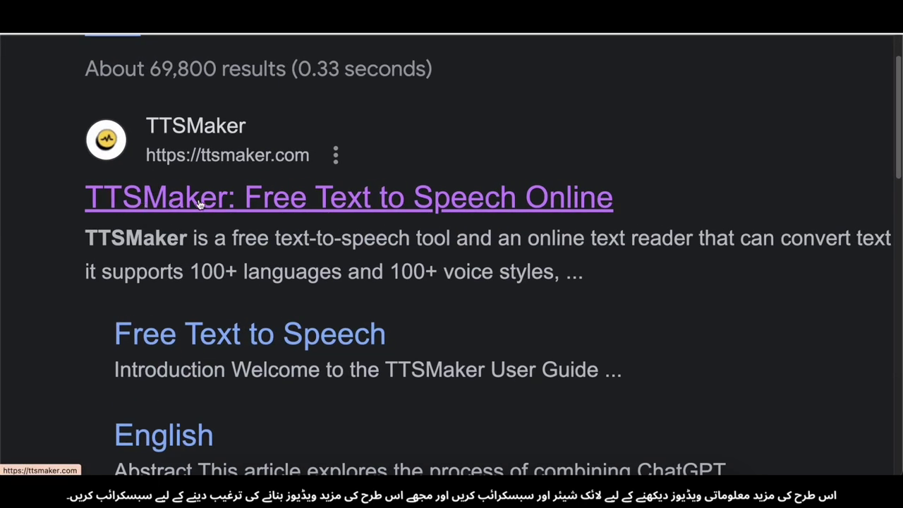
click(200, 203)
scroll(184, 204, down, 5)
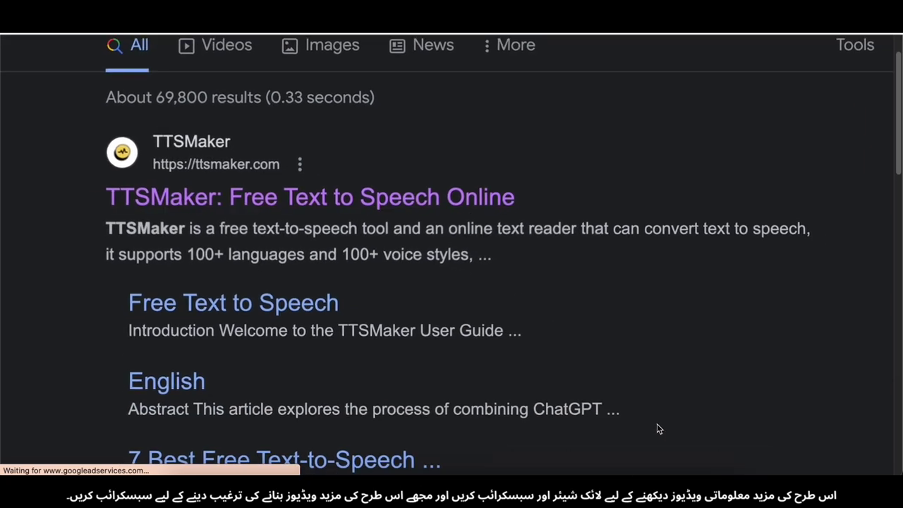
click(596, 418)
click(209, 260)
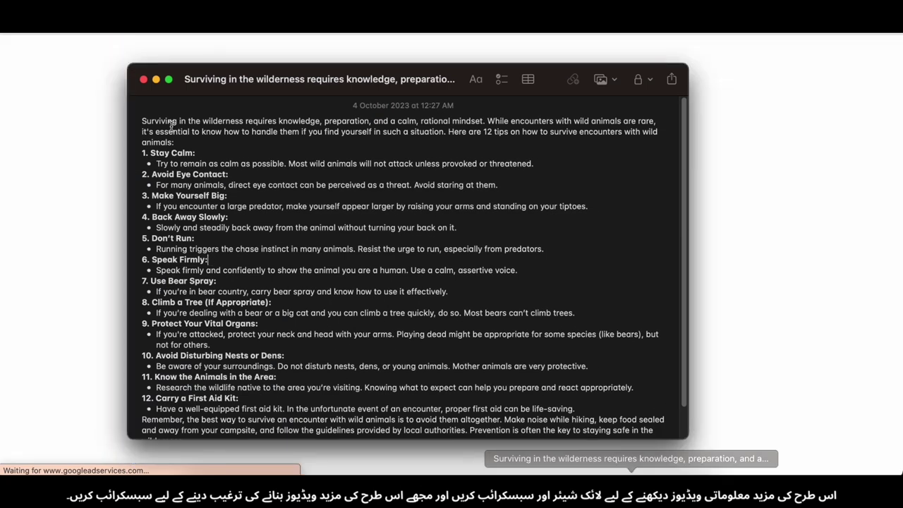
click(157, 80)
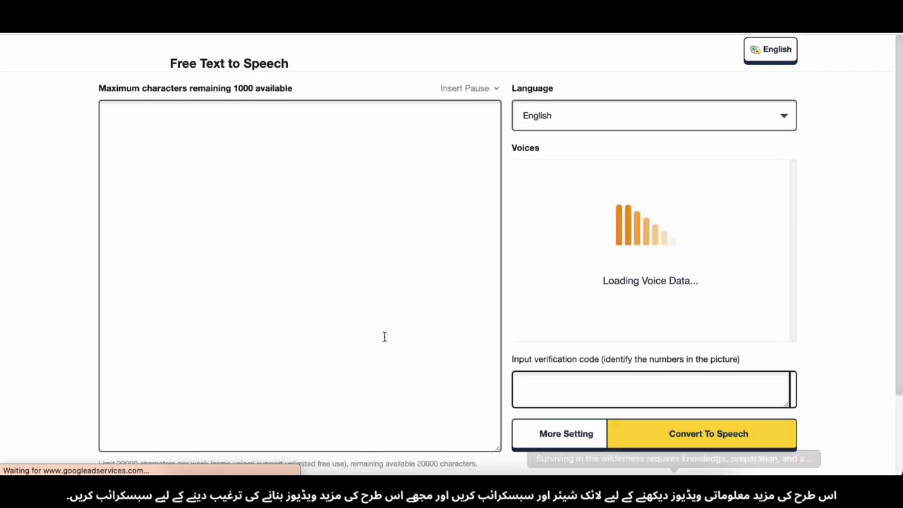
click(238, 176)
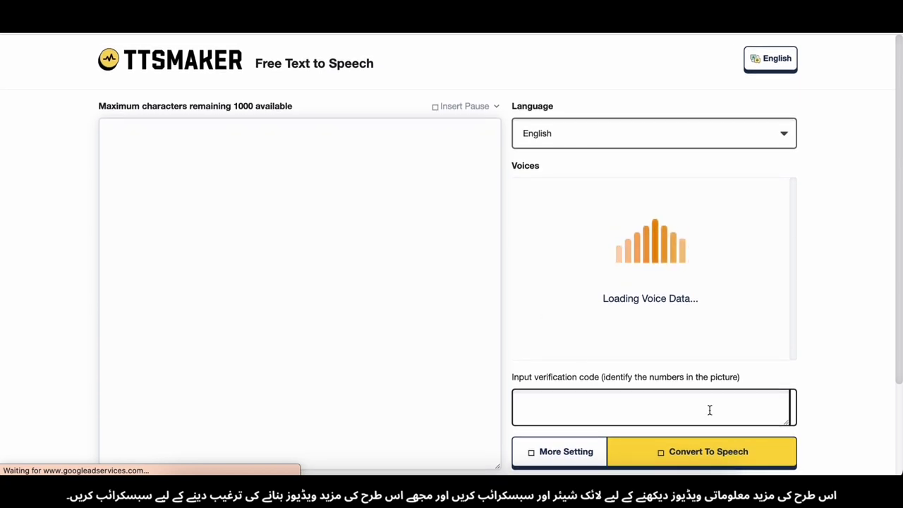
Copy the full text of the survival tips note and paste it into the TTSMaker text box
click(674, 486)
drag(143, 120, 187, 403)
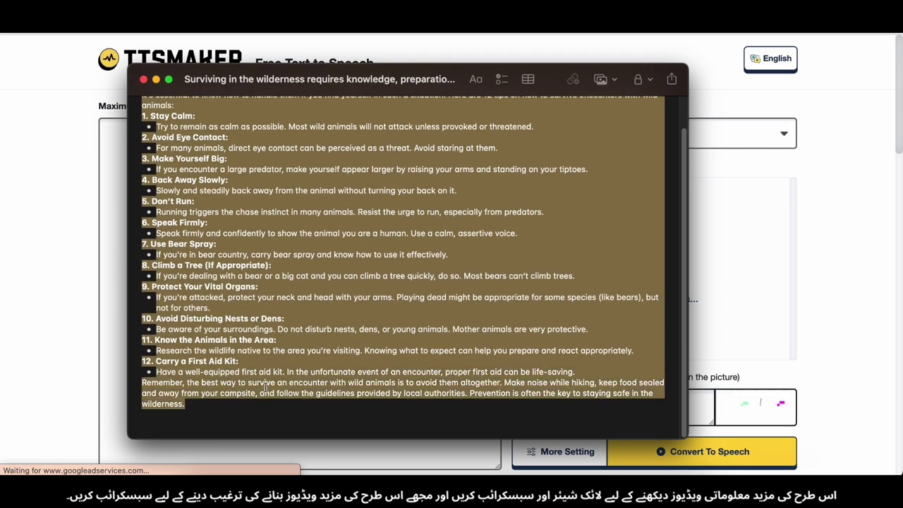
click(156, 79)
click(172, 134)
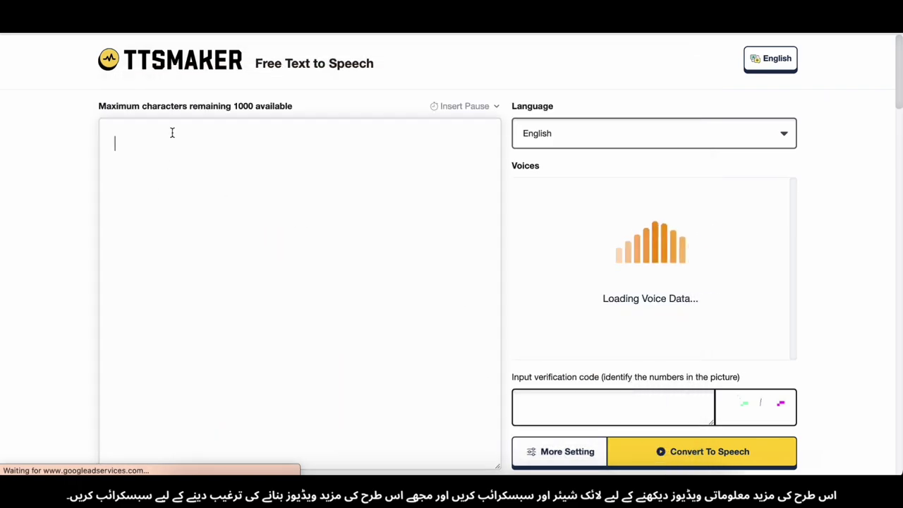
key(super+v)
scroll(187, 224, up, 10)
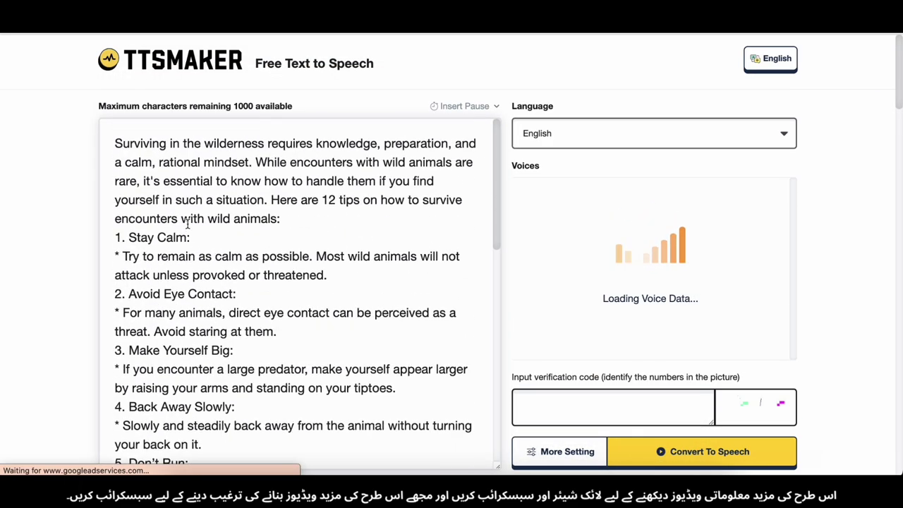
Enter the verification code shown in the picture and convert the pasted text to speech
scroll(377, 250, down, 6)
scroll(619, 321, down, 2)
scroll(620, 321, down, 3)
scroll(658, 313, up, 1)
click(713, 204)
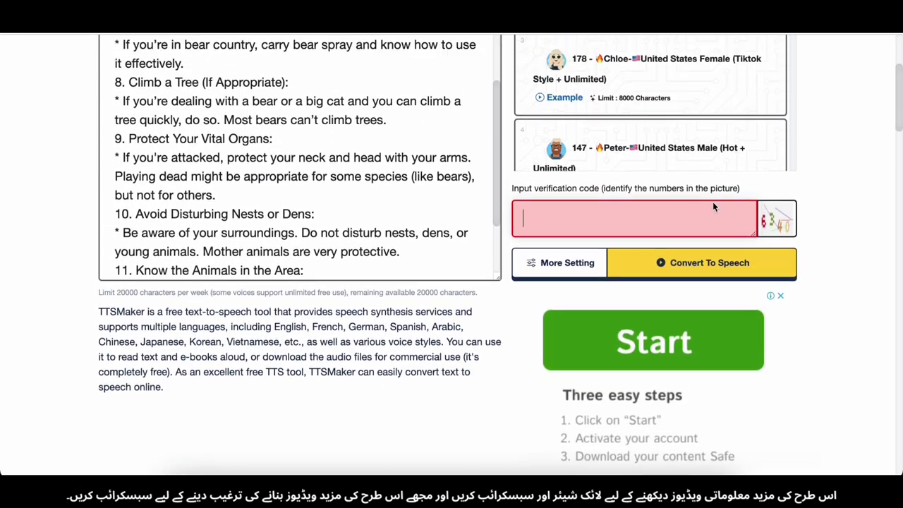
scroll(780, 271, up, 5)
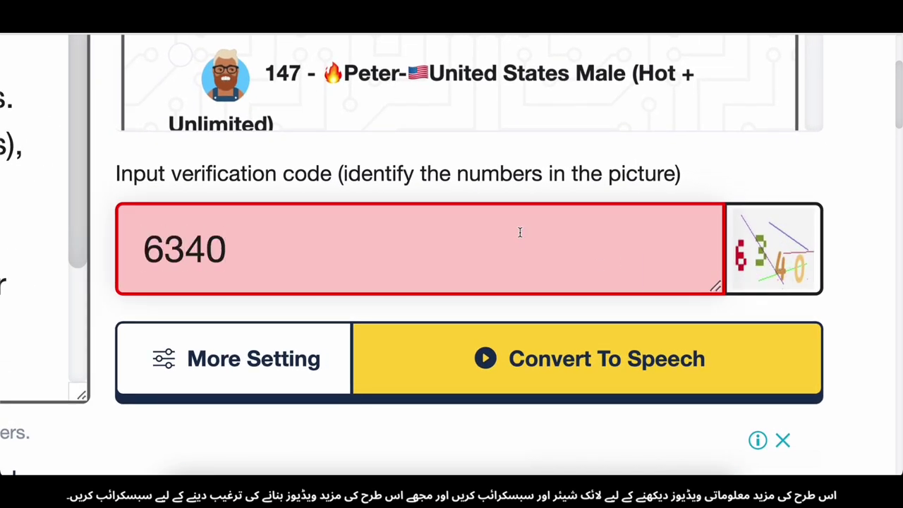
click(613, 365)
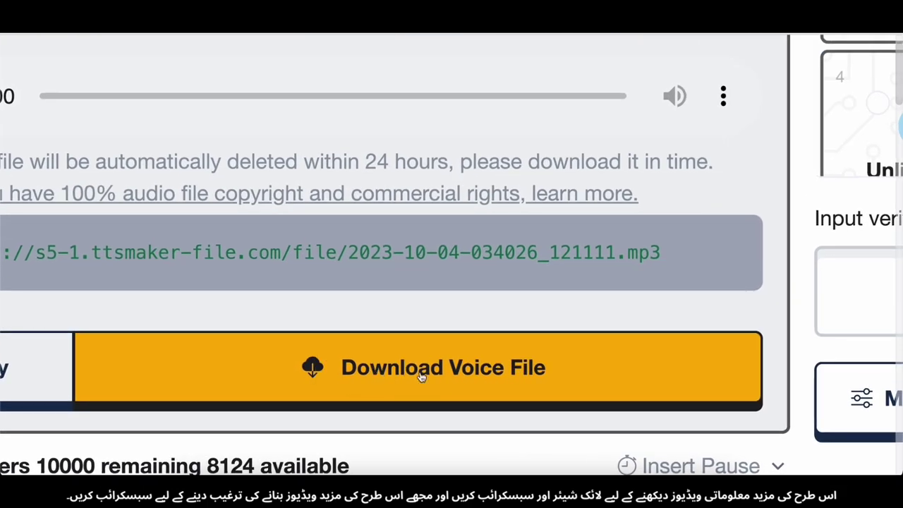
Try to download the generated voice file and play it in the audio player
click(421, 377)
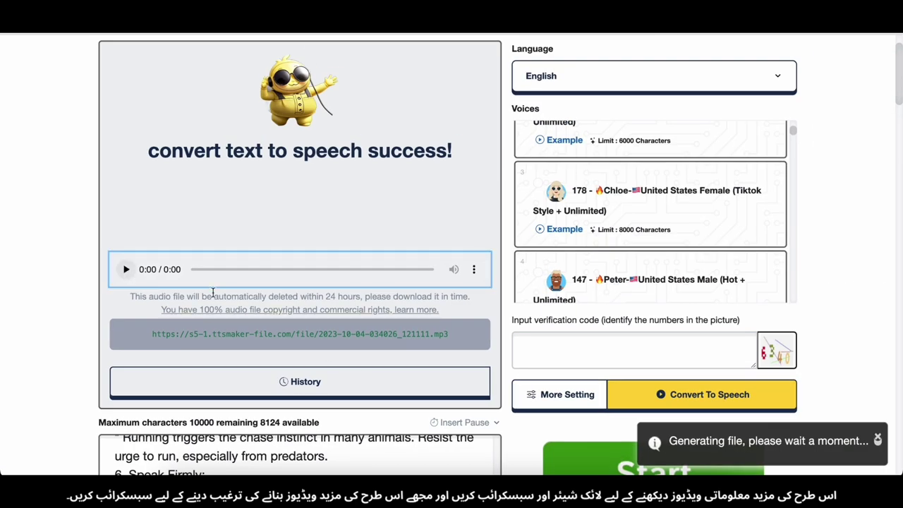
scroll(811, 439, down, 1)
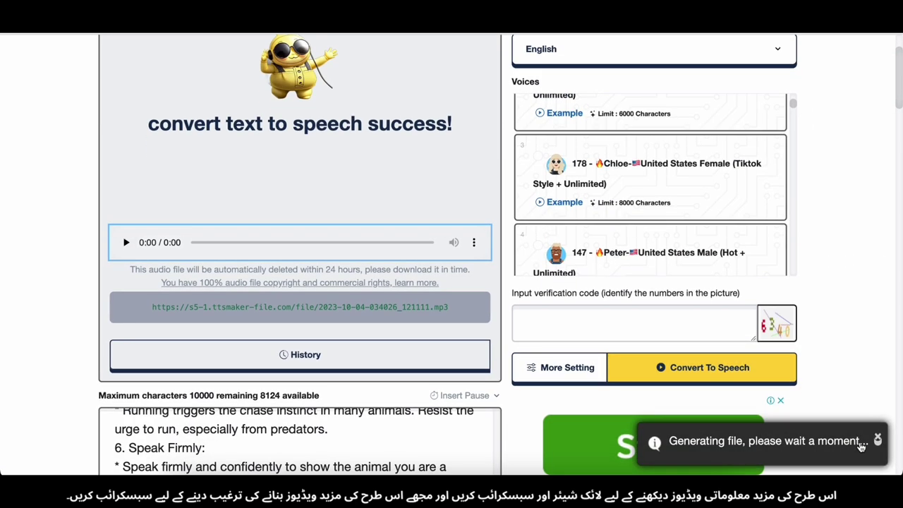
click(126, 242)
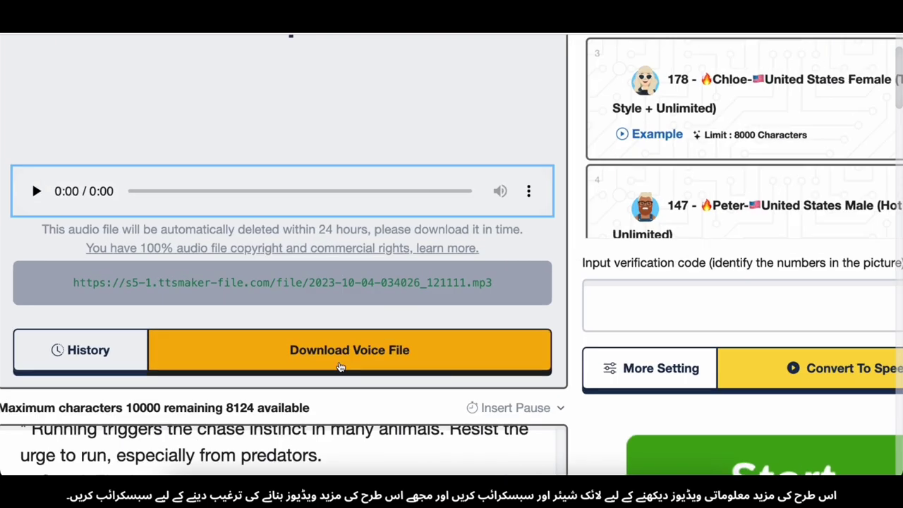
click(333, 365)
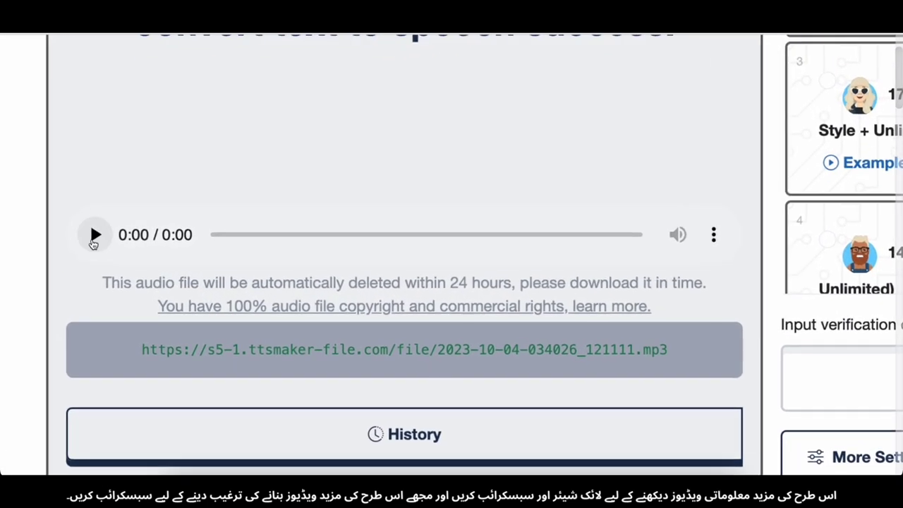
click(125, 243)
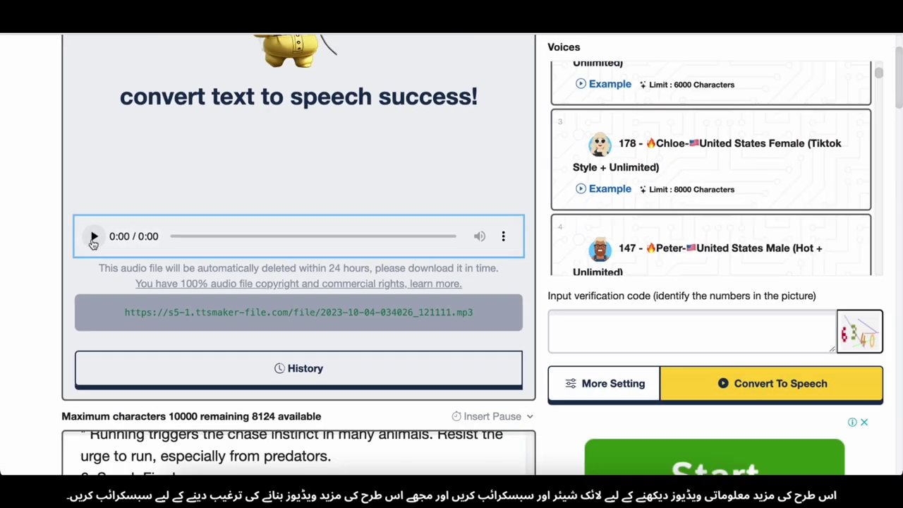
scroll(92, 243, down, 3)
scroll(91, 243, up, 3)
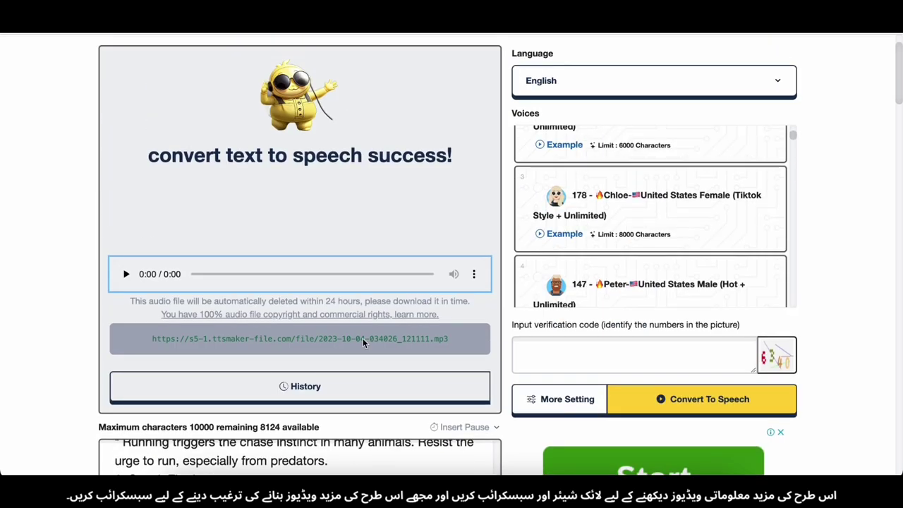
click(52, 303)
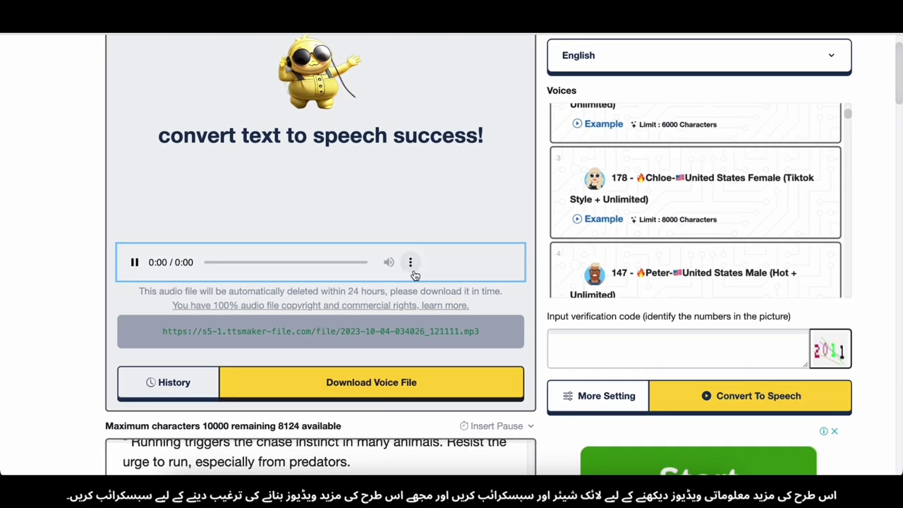
Save the generated speech using the audio player's own Download option
click(412, 267)
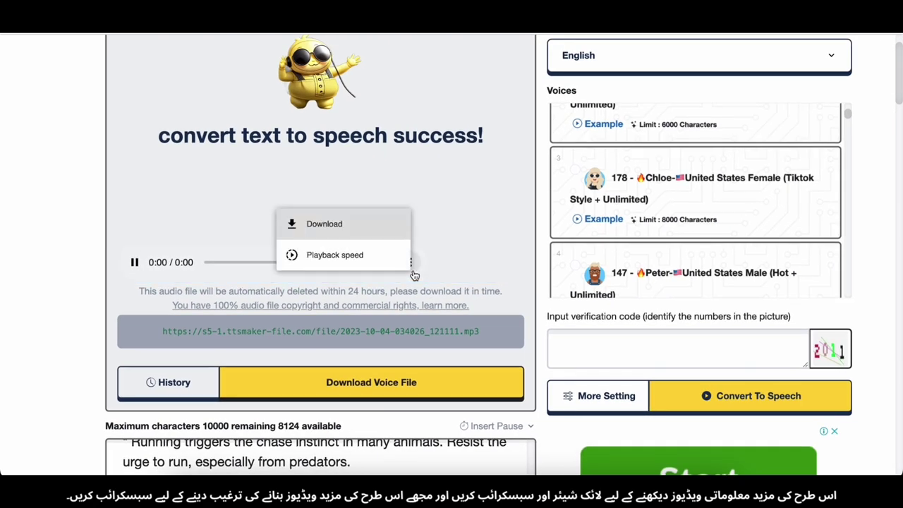
click(327, 220)
scroll(341, 263, down, 1)
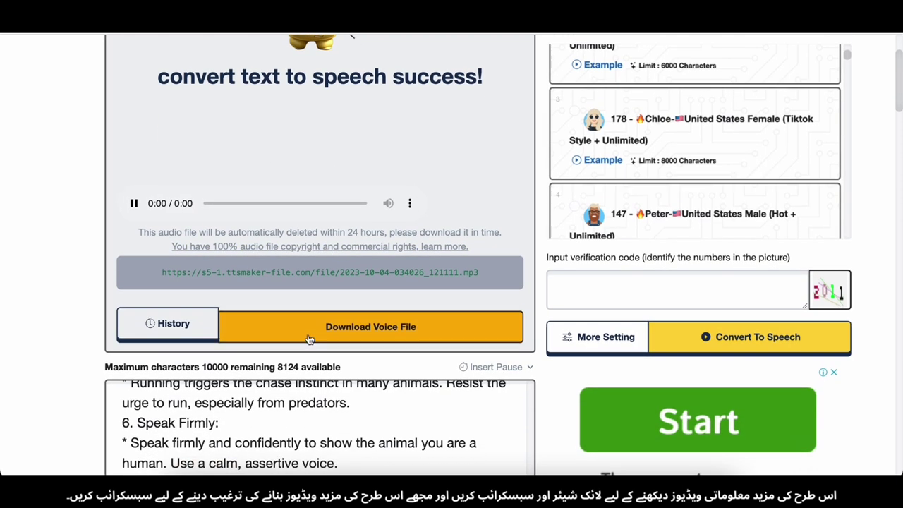
Download the generated voice file and stop playback in the audio player
click(431, 324)
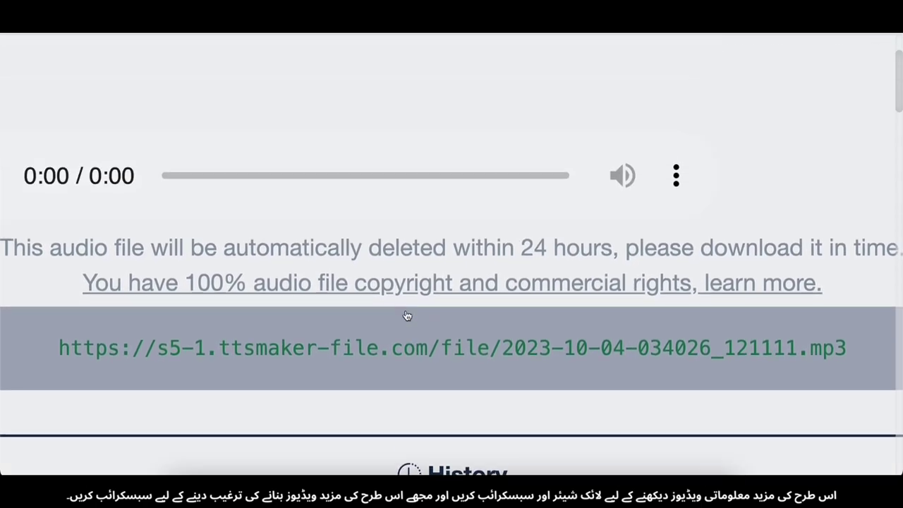
click(90, 239)
scroll(444, 342, down, 3)
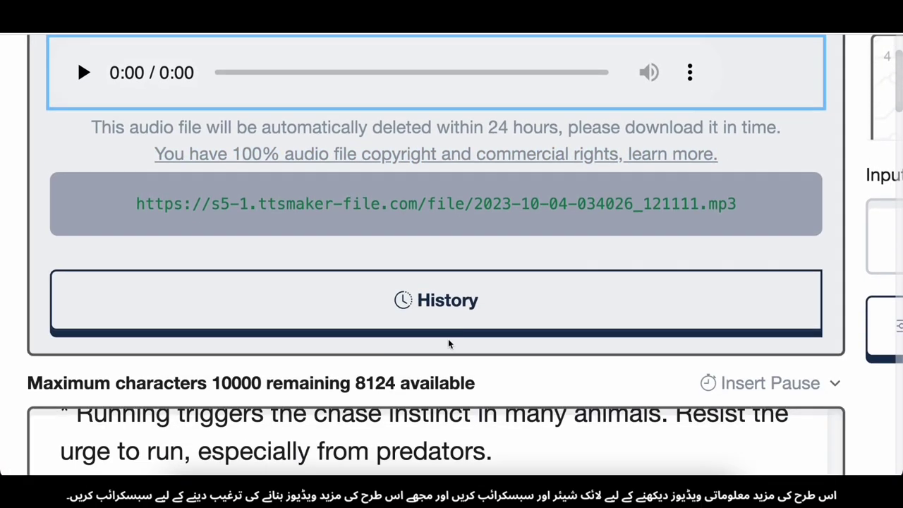
View the conversion history with its saved speech entry and close it again
click(421, 307)
scroll(419, 306, down, 2)
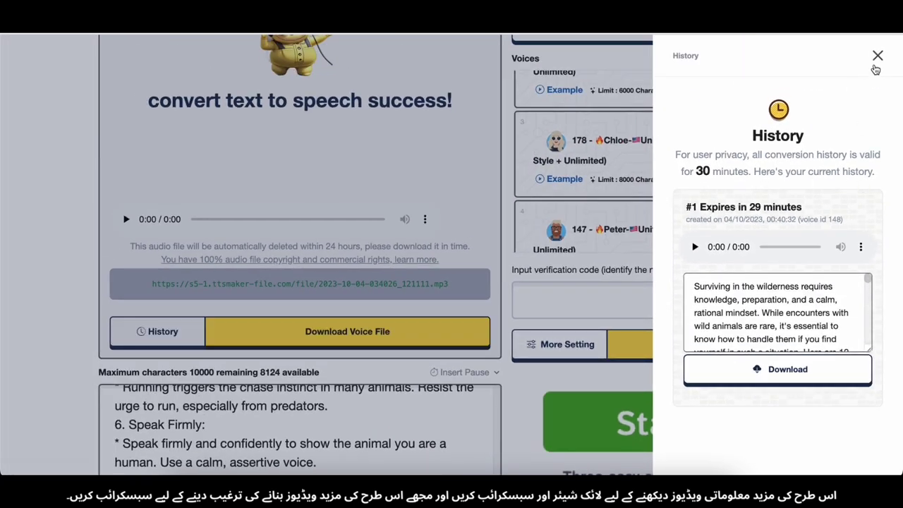
click(877, 56)
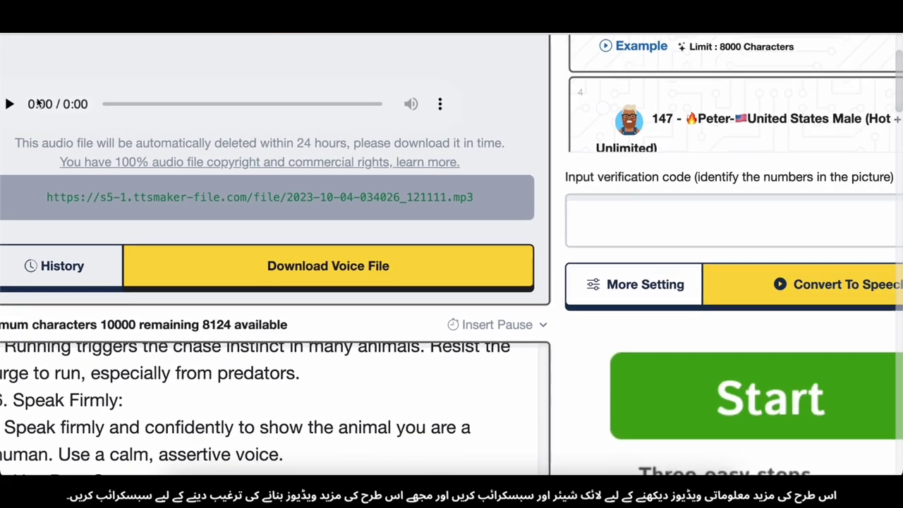
Try to play the generated audio and request the voice file download once more
click(8, 108)
click(265, 268)
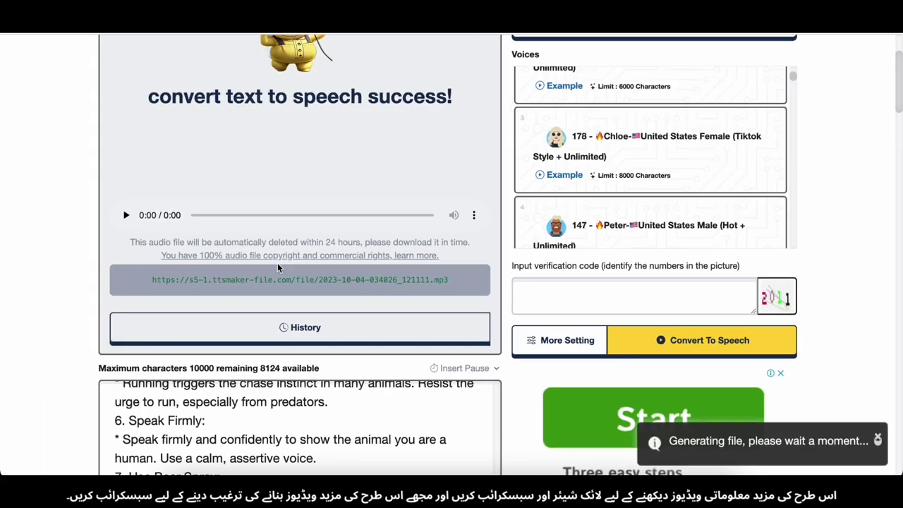
key(super+shift+5)
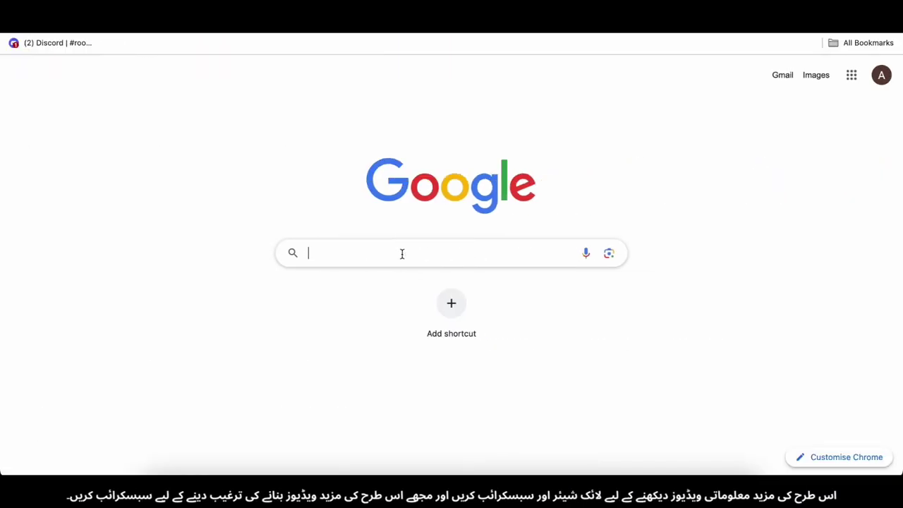
Open the wave.video website from a Google search page
click(402, 253)
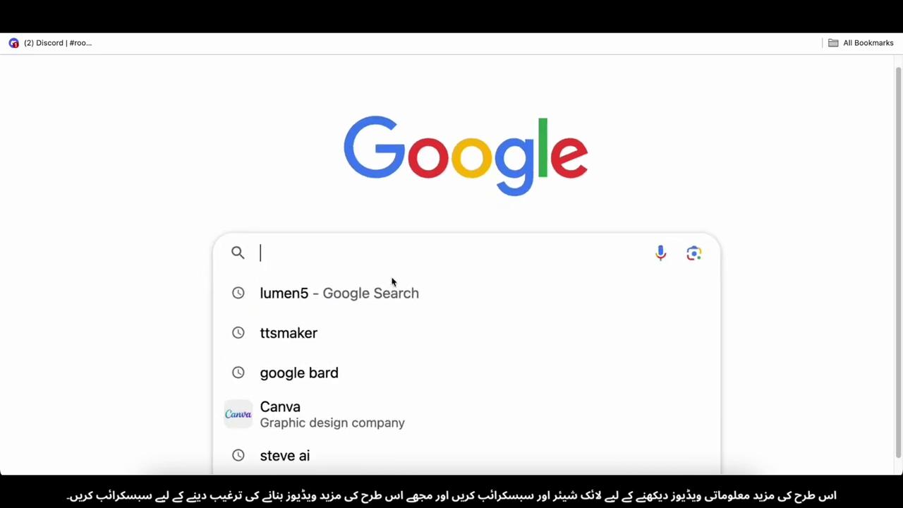
text(wav)
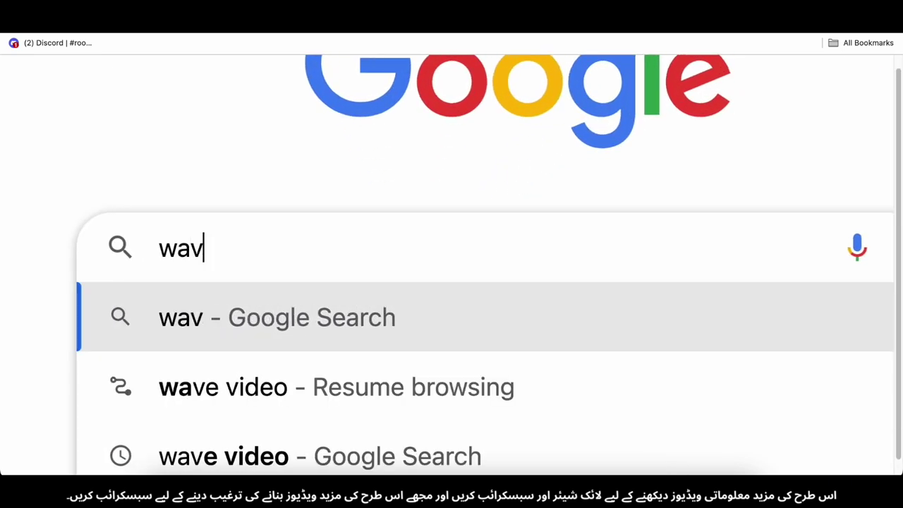
text(e.vi)
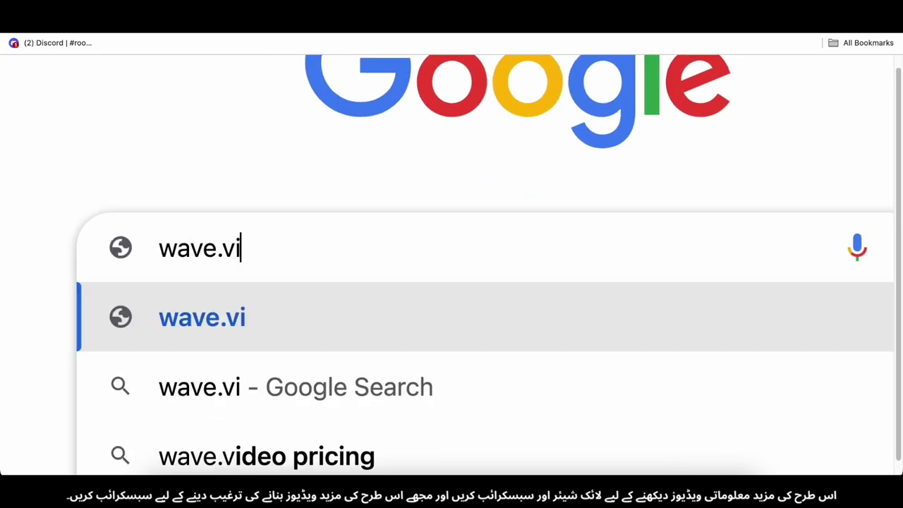
text(deo')
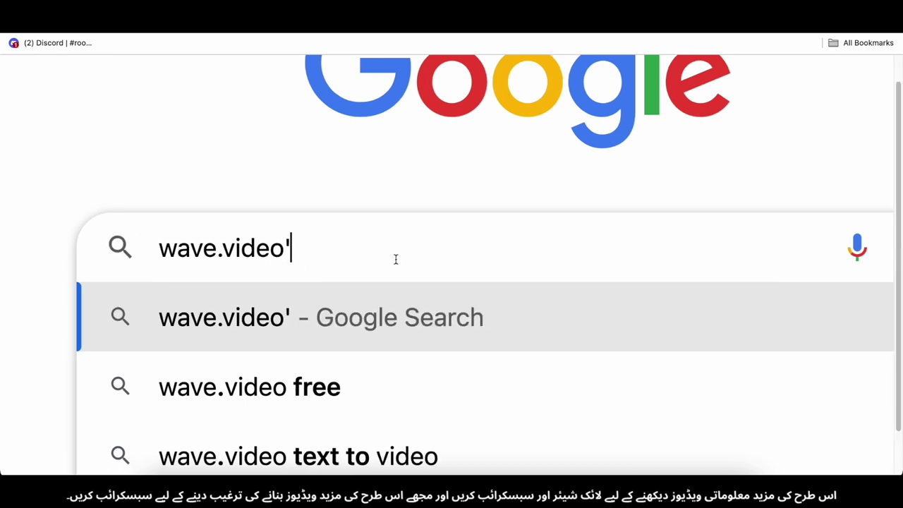
key(BackSpace)
key(Return)
Look through the wave.video homepage, examining its headline, video editor preview and feature descriptions
scroll(431, 287, down, 1)
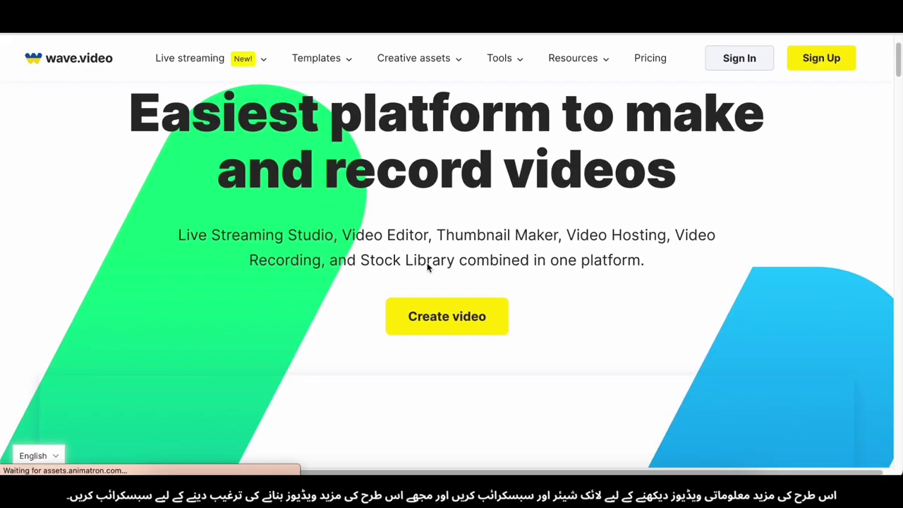
drag(124, 144, 713, 227)
click(713, 228)
scroll(520, 246, down, 5)
scroll(578, 371, down, 20)
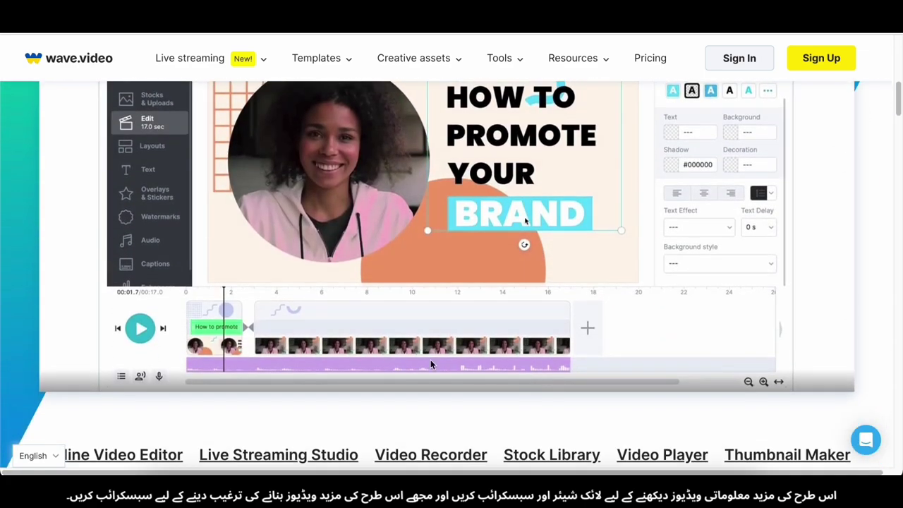
scroll(579, 371, up, 15)
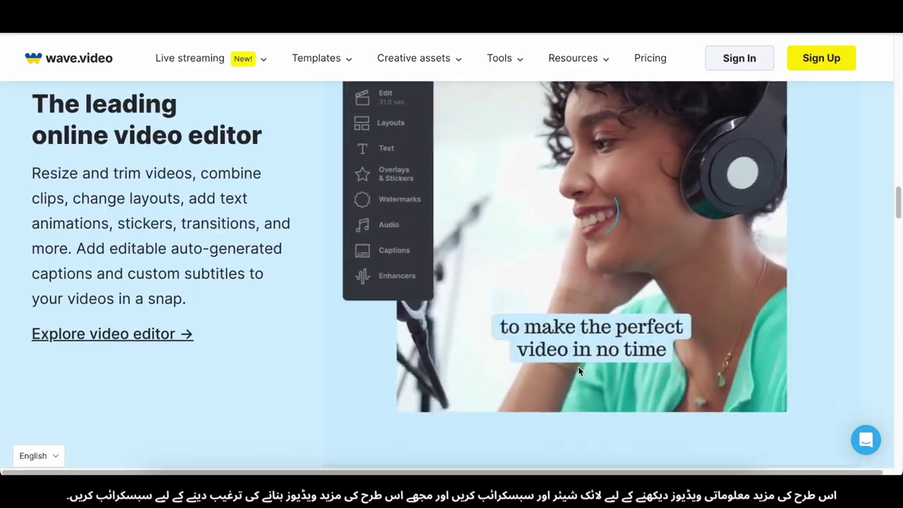
scroll(578, 369, down, 5)
scroll(578, 369, up, 5)
scroll(557, 324, down, 12)
scroll(544, 289, up, 15)
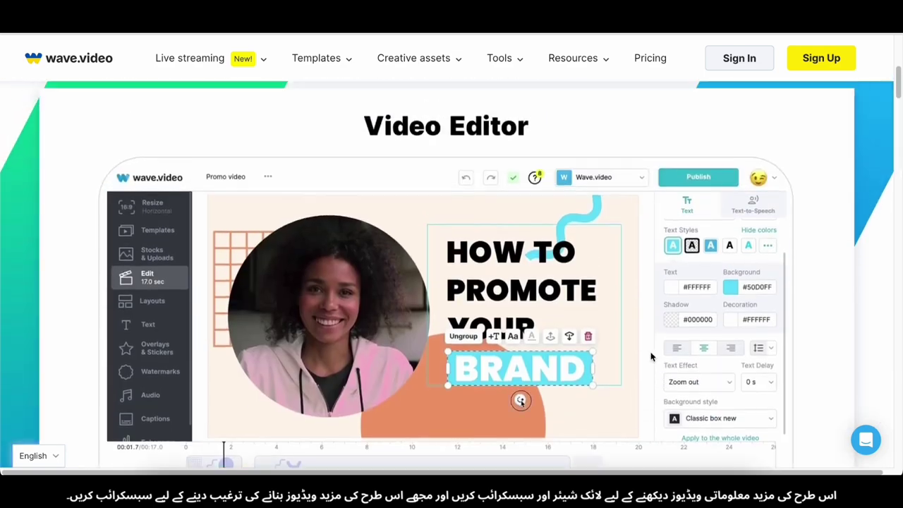
Start a new AI video from text and copy the survival tips note from the introduction through tip 5
click(446, 390)
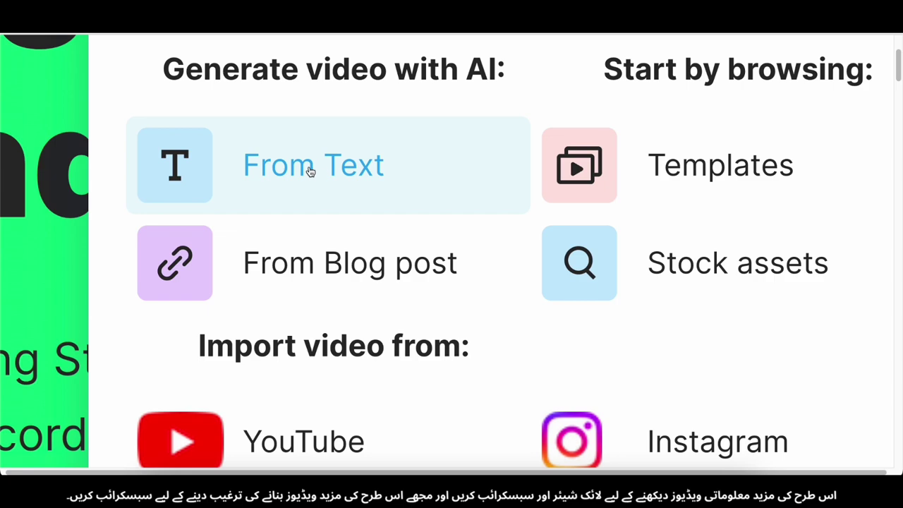
click(310, 172)
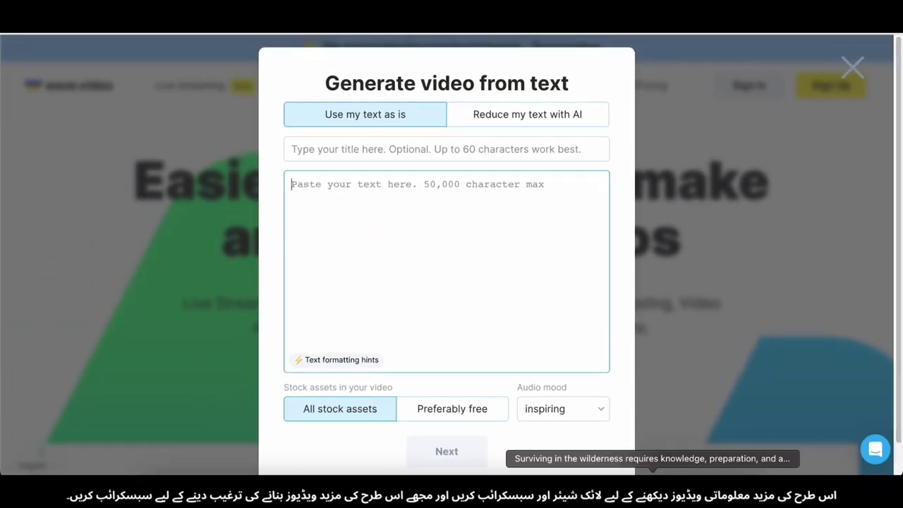
click(650, 459)
drag(138, 130, 563, 245)
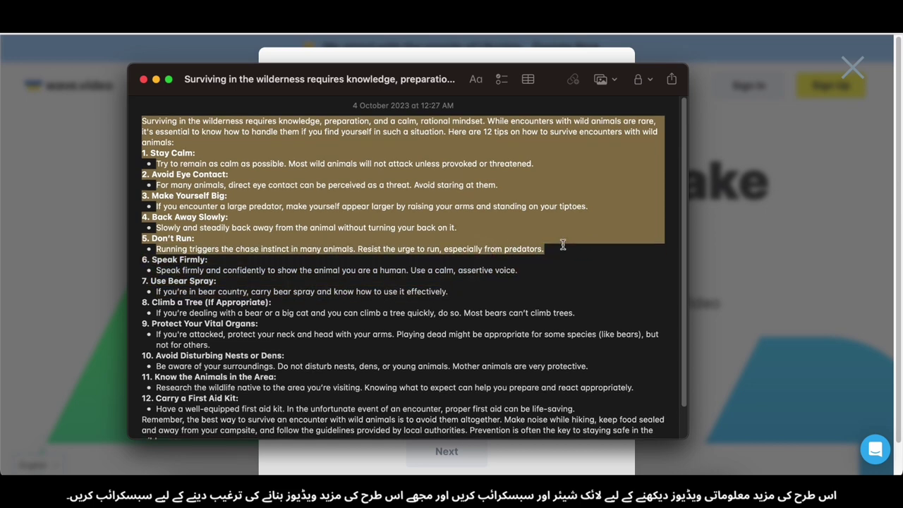
click(177, 237)
click(157, 79)
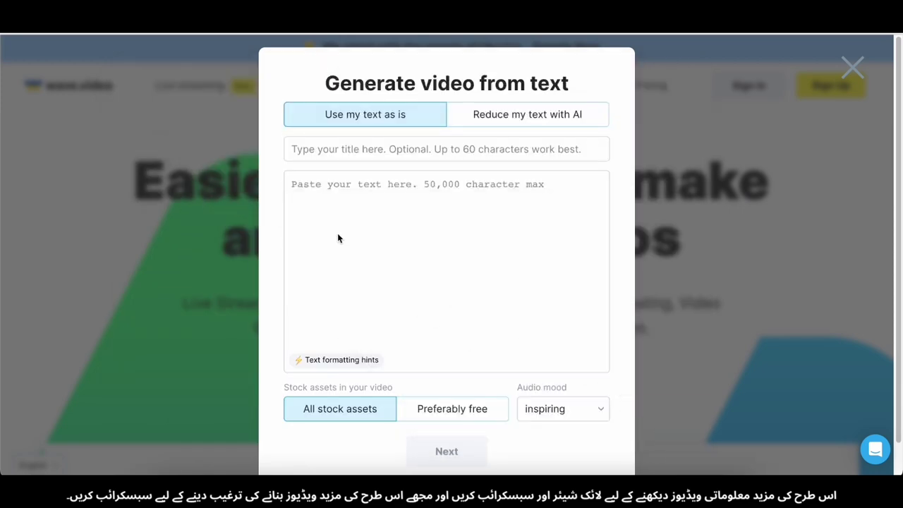
Paste the copied survival tips into the text box of the video generator and check the pasted text
click(355, 186)
text(Surviving in the wilderness requires knowledge, preparation, and a calm, rational mindset. While encounters with wild animals are rare, it's essential to know how to handle them if you find yourself in such a situation. Here are 12 tips on how to survive encounters with wild animals: 1. Stay Calm: * Try to remain as calm as possible. Most wild animals will not attack unless provoked or threatened. 2. Avoid Eye Contact: * For many animals, direct eye contact can be perceived as a threat. Avoid staring at them. 3. Make Yourself Big: * If you encounter a large predator, make yourself appear larger by raising your arms and standing on your tiptoes. 4. Back Away Slowly: * Slowly and steadily back away from the animal without turning your back on it. 5. Don't Run: * Running triggers the chase instinct in many animals. Resist the urge to run, especially from predators.)
scroll(362, 286, up, 3)
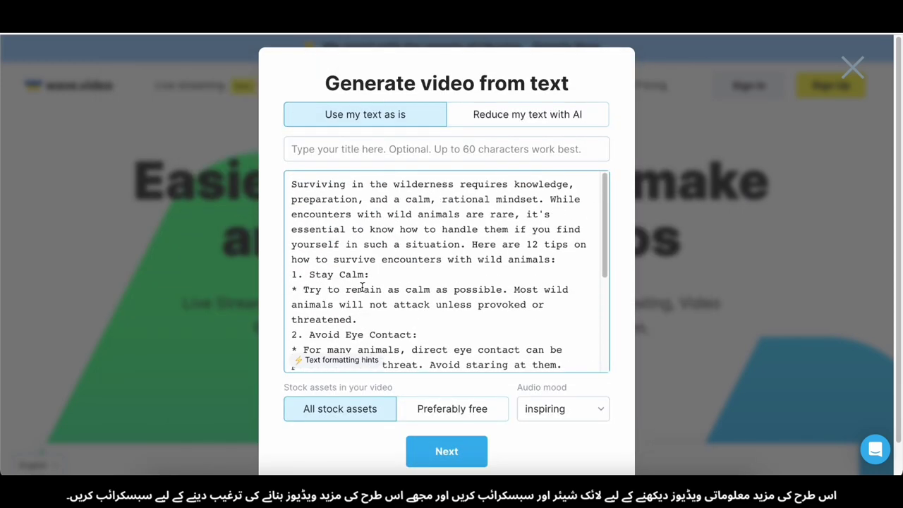
scroll(362, 287, down, 3)
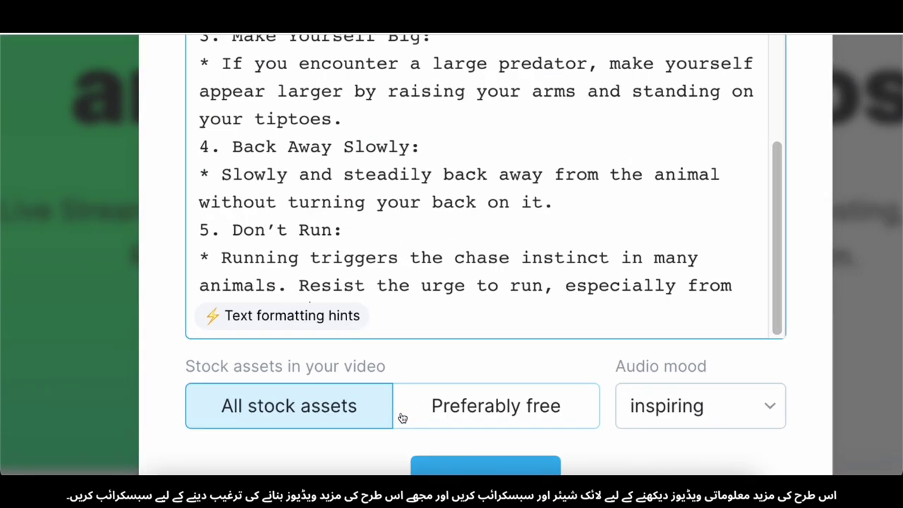
Set the video's stock assets to Preferably free and proceed to the format and style selection
click(523, 343)
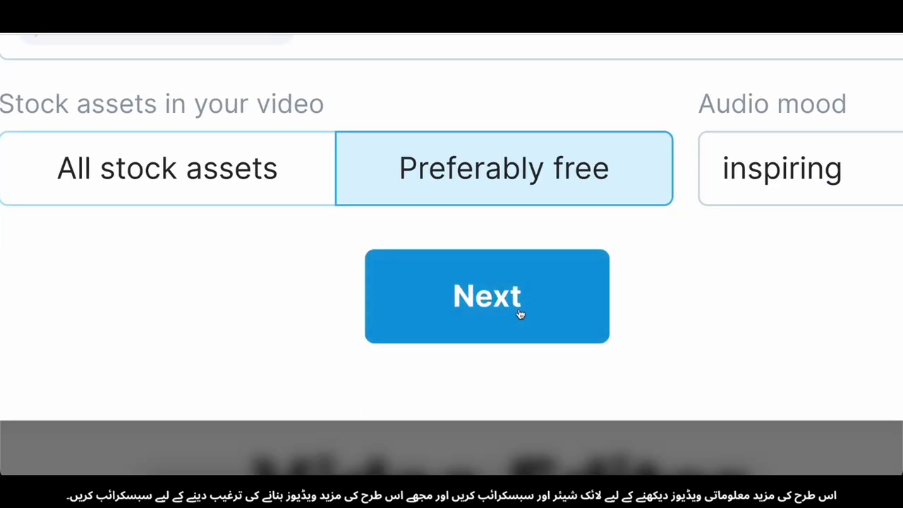
click(488, 305)
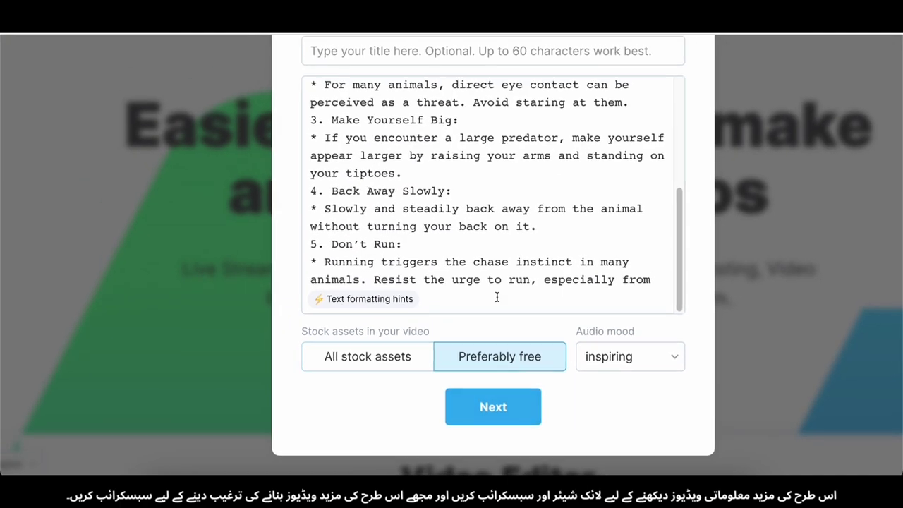
scroll(510, 263, up, 3)
click(500, 409)
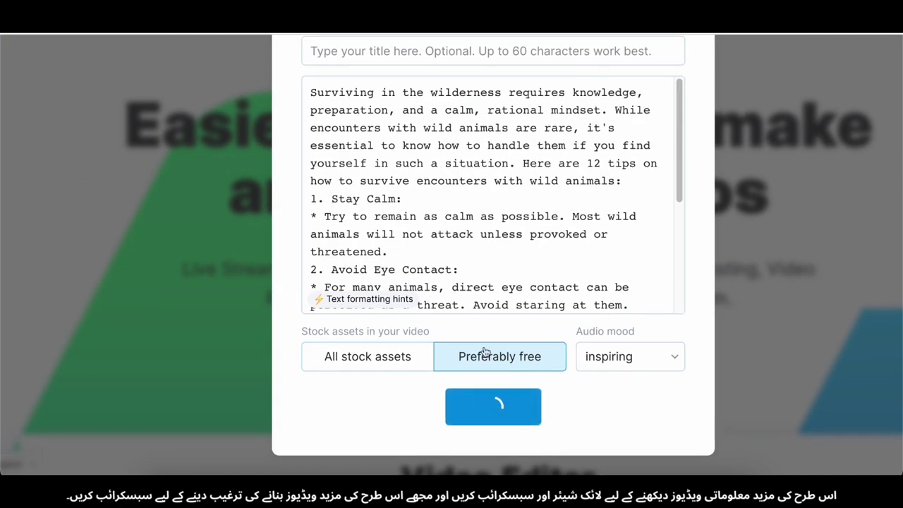
Choose the Story format, select the title style with the kitchen image and browse the other styles
scroll(383, 273, down, 1)
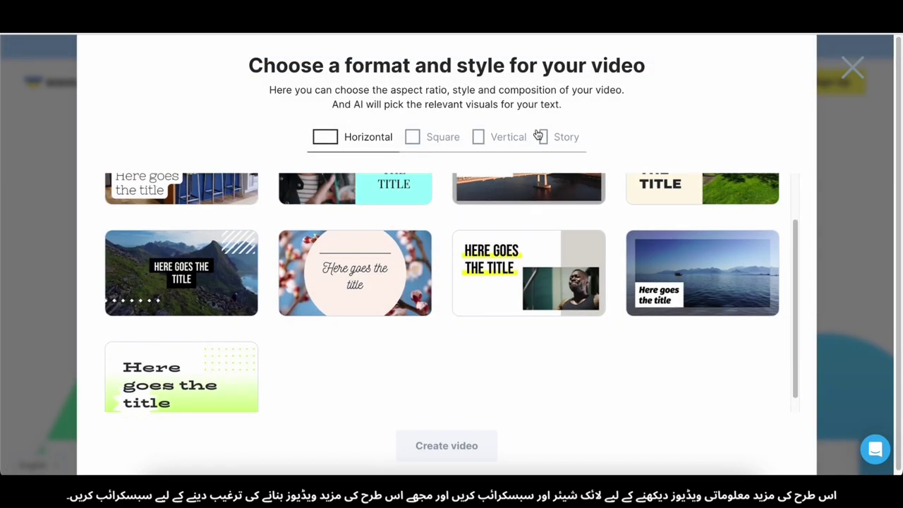
click(543, 137)
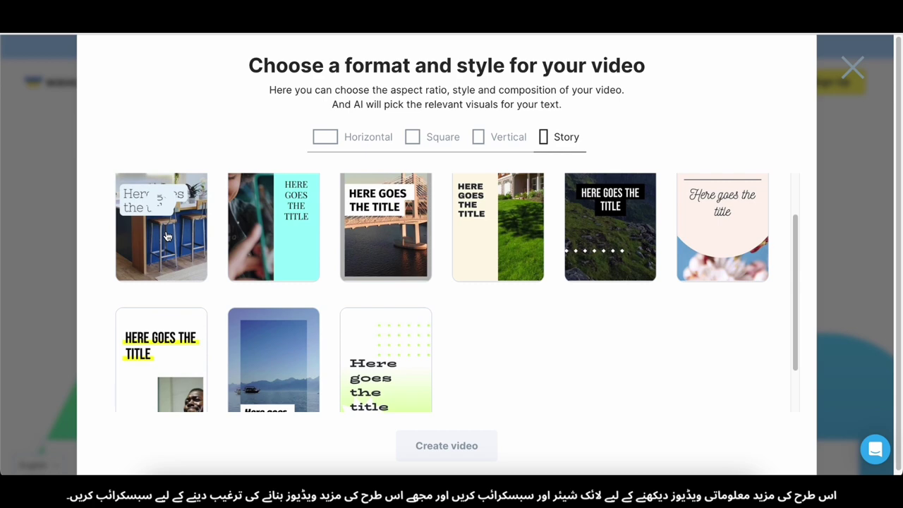
click(167, 235)
scroll(555, 345, down, 2)
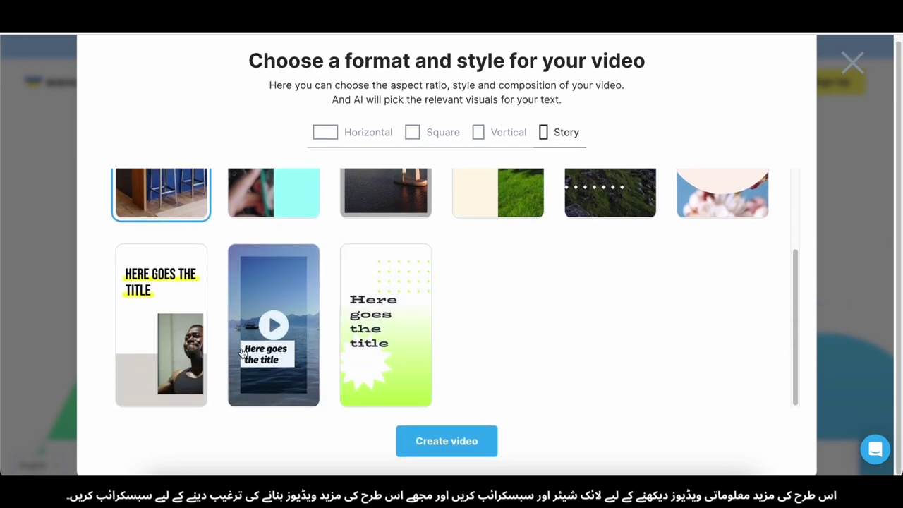
scroll(241, 353, up, 4)
scroll(228, 353, down, 4)
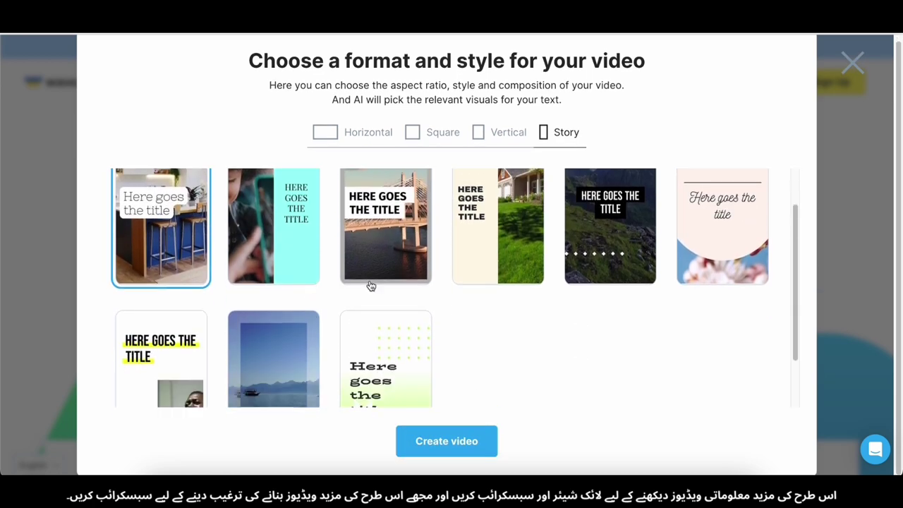
Compare the Story styles, select the framed lake style with the bold italic title and create the video
scroll(254, 314, up, 3)
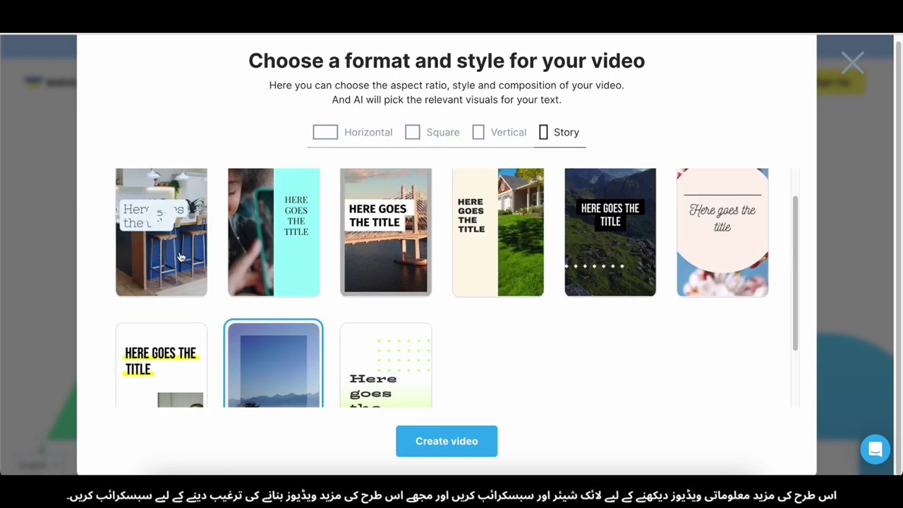
scroll(388, 350, down, 2)
scroll(394, 353, up, 3)
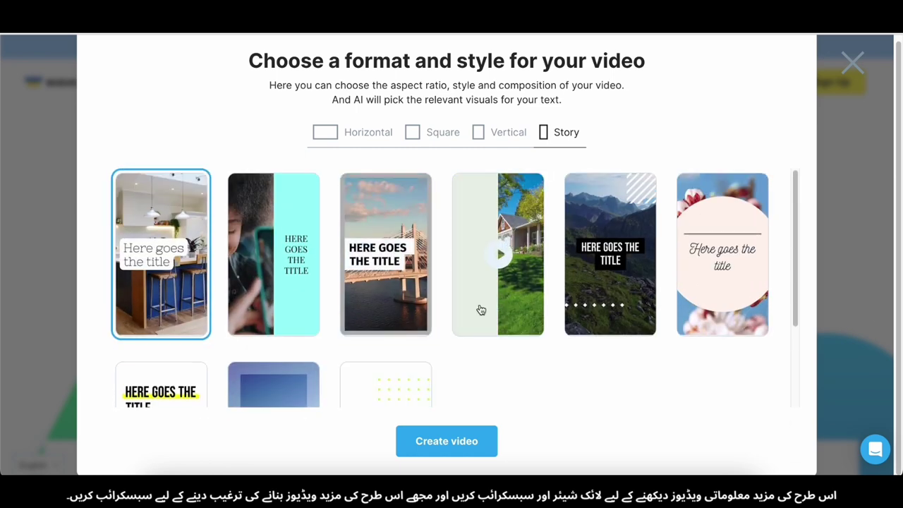
click(359, 308)
scroll(454, 374, down, 4)
click(454, 441)
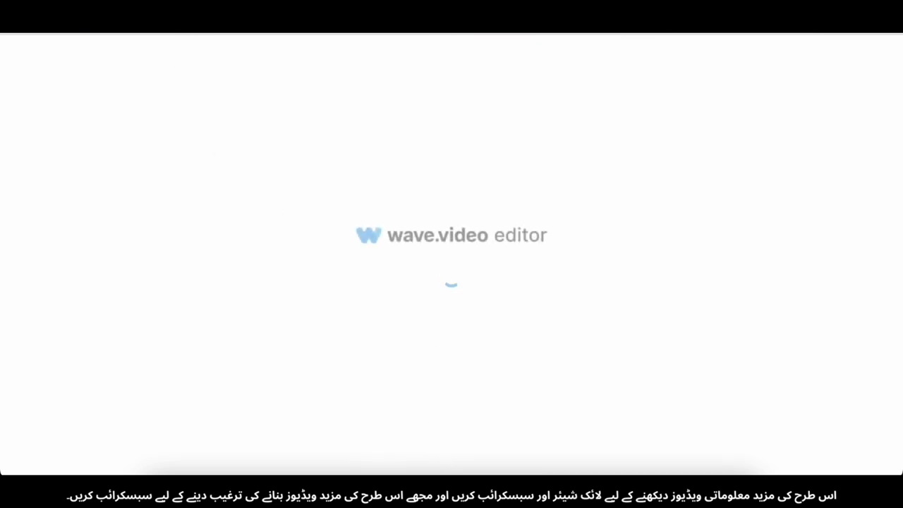
drag(407, 228, 530, 292)
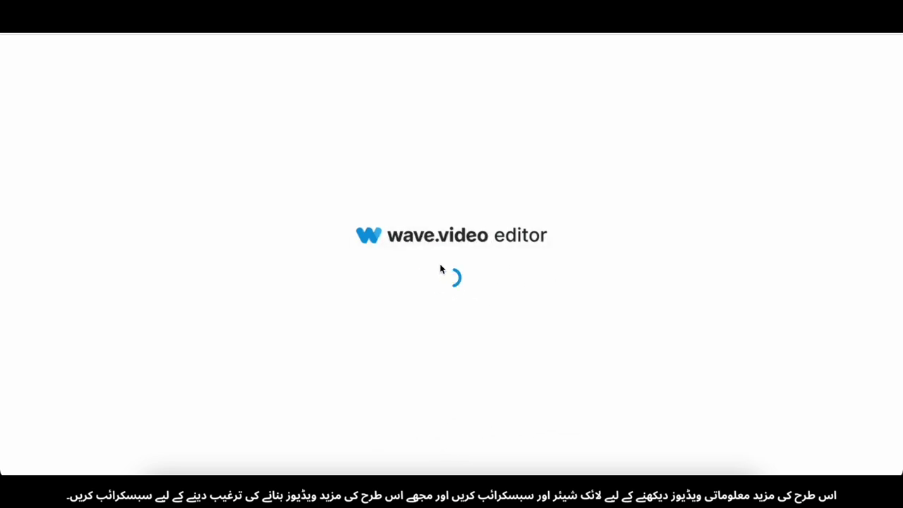
drag(416, 245, 441, 245)
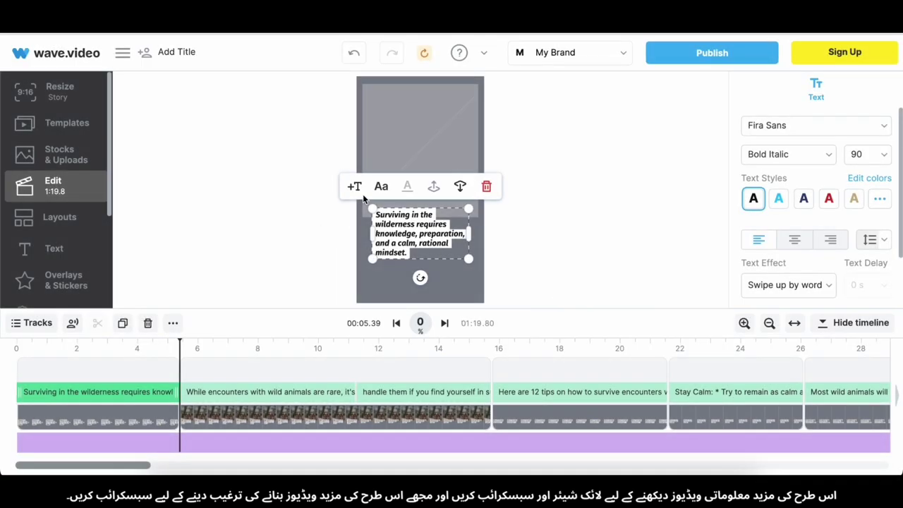
Select the first scene on the timeline and move the playhead to the start, then to about 1.9 seconds
click(90, 368)
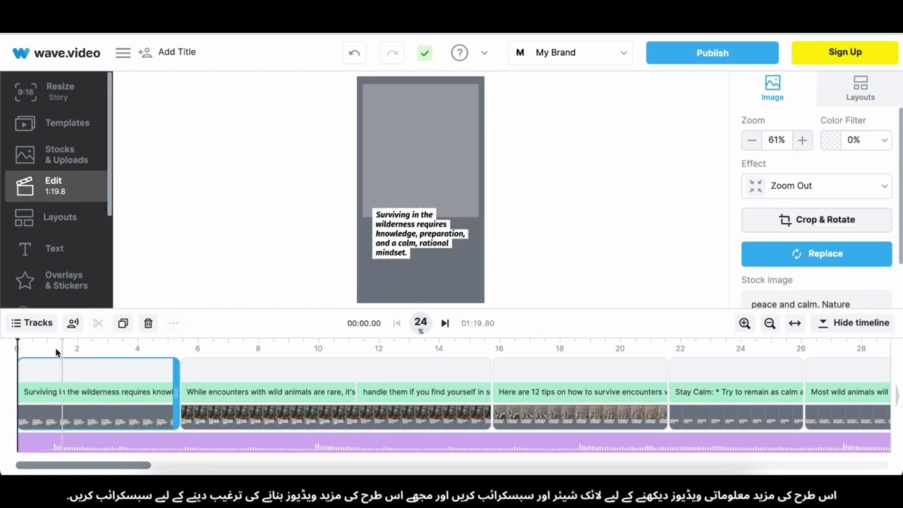
click(20, 346)
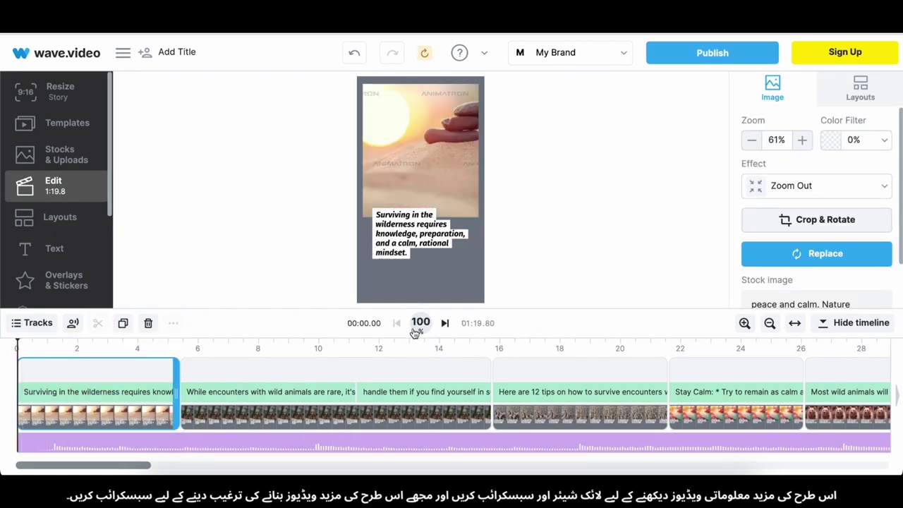
click(75, 348)
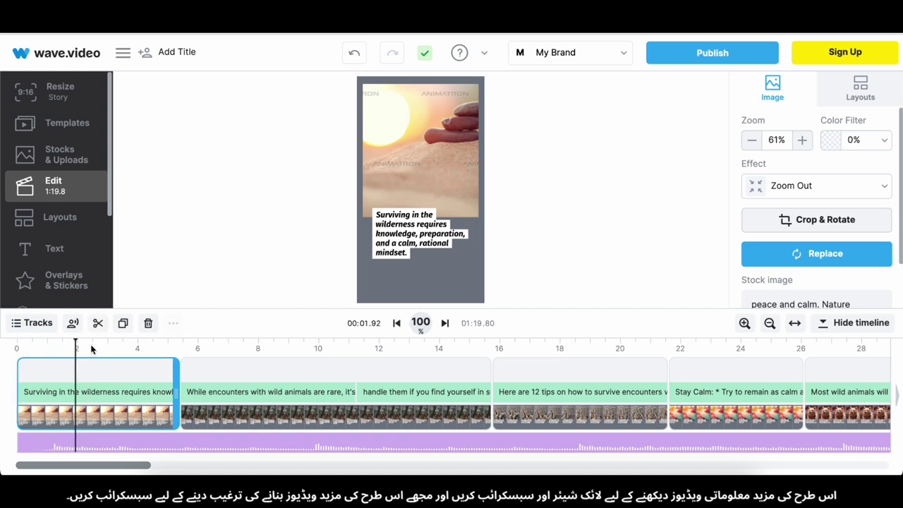
Look through the scenes along the timeline and return the playhead to about 2 seconds in the first scene
click(216, 358)
click(624, 389)
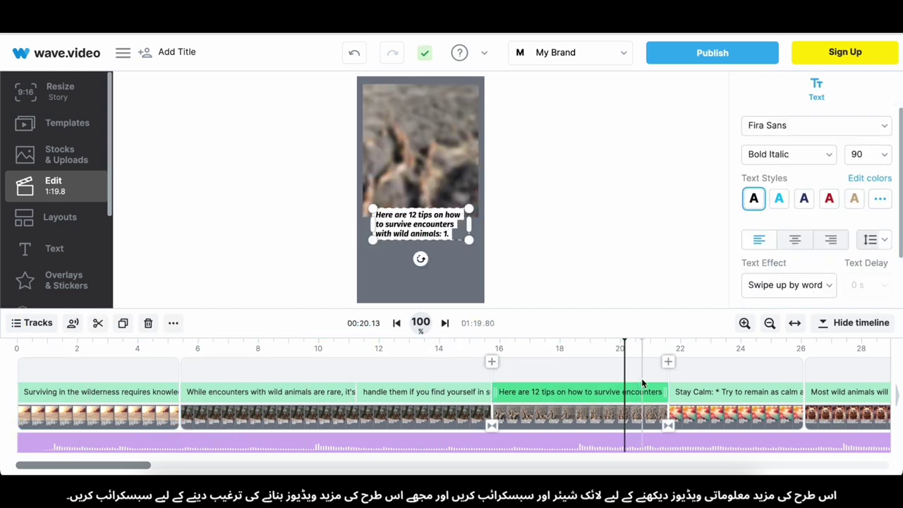
scroll(641, 379, right, 4)
click(609, 374)
scroll(610, 375, left, 4)
click(76, 352)
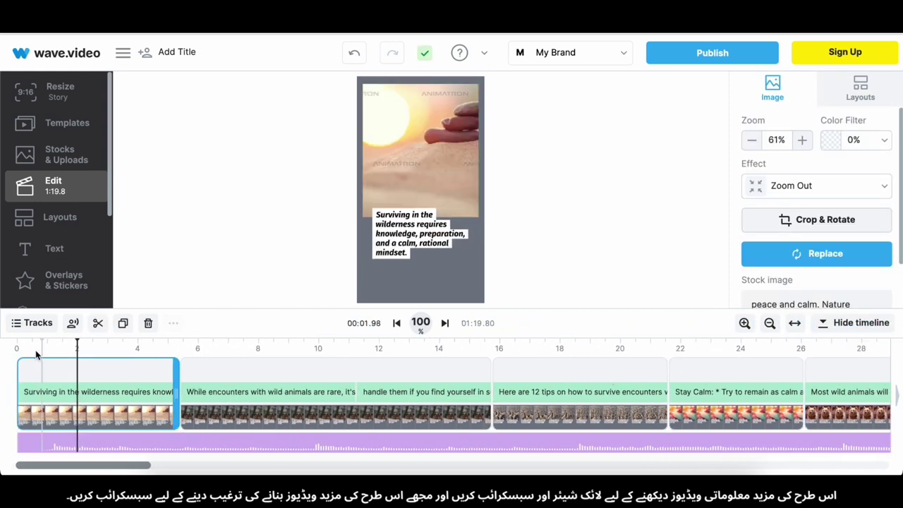
Stretch the sunset image in the first scene on all sides until it fills the whole Story frame
click(461, 151)
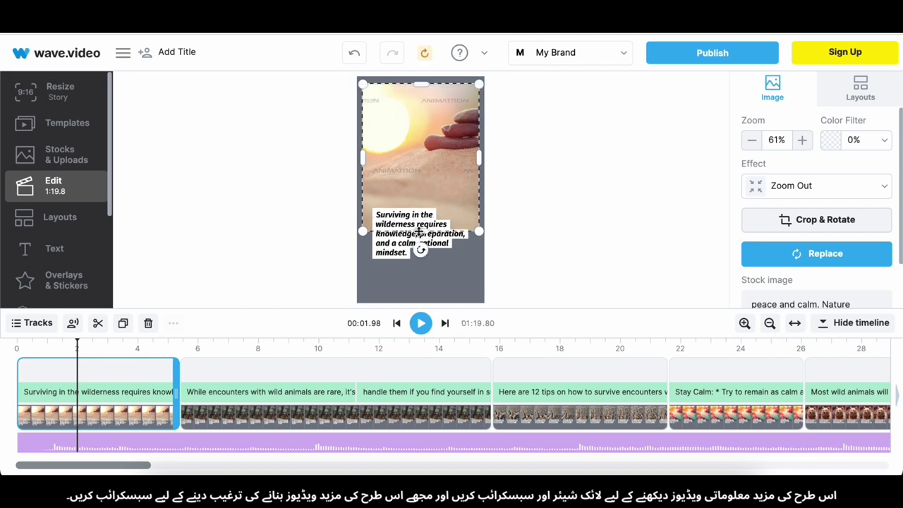
drag(417, 231, 424, 302)
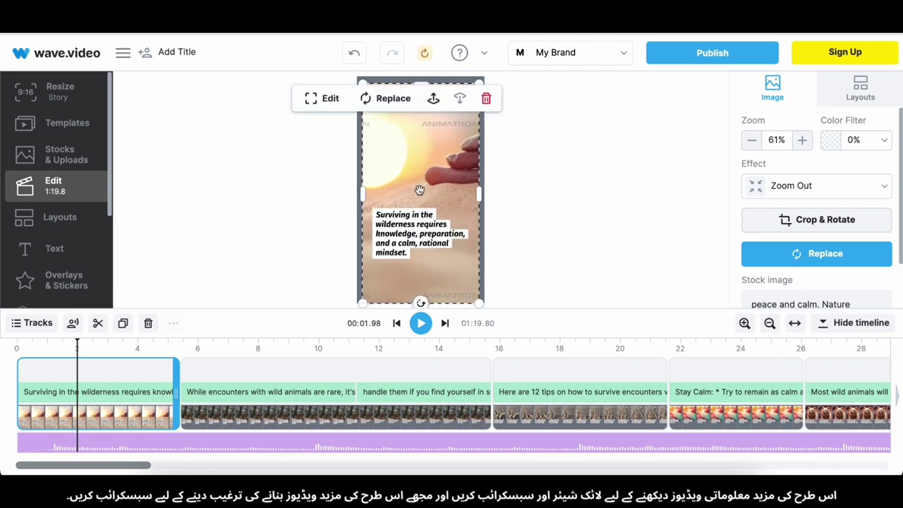
click(534, 204)
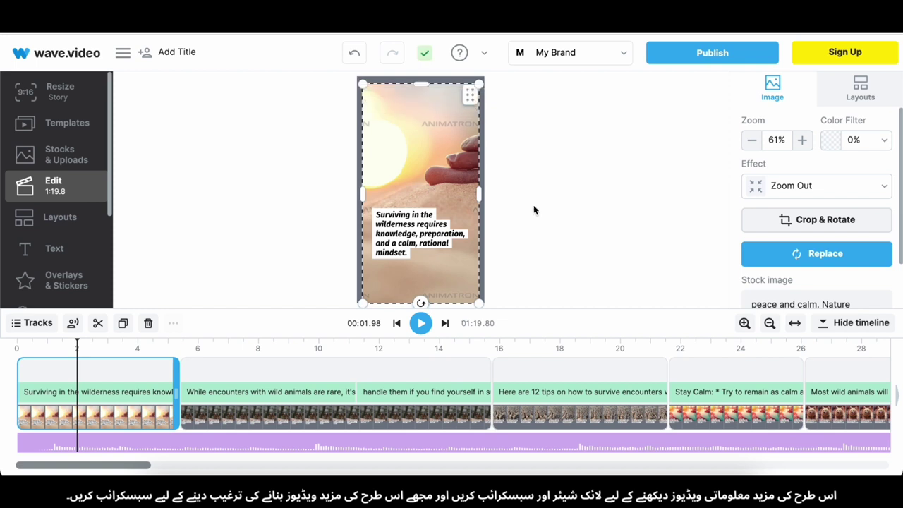
click(397, 249)
click(428, 268)
drag(483, 197, 486, 196)
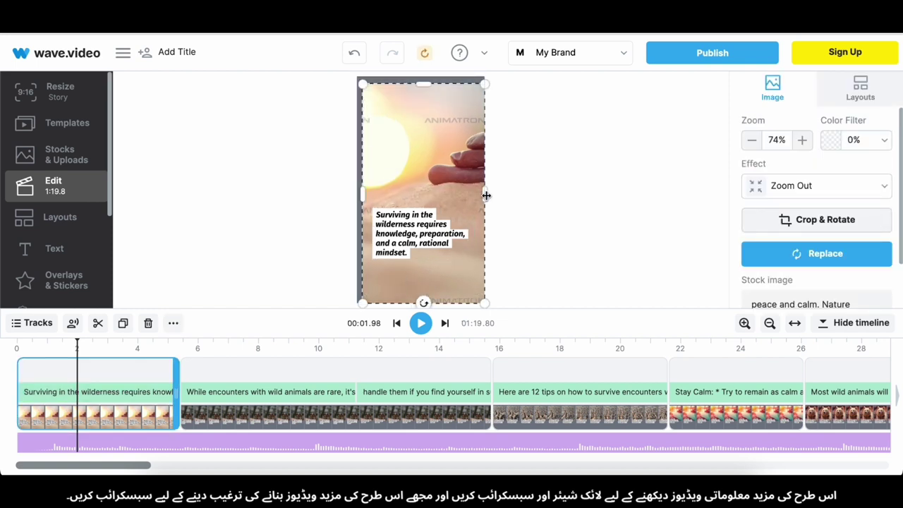
drag(359, 194, 355, 194)
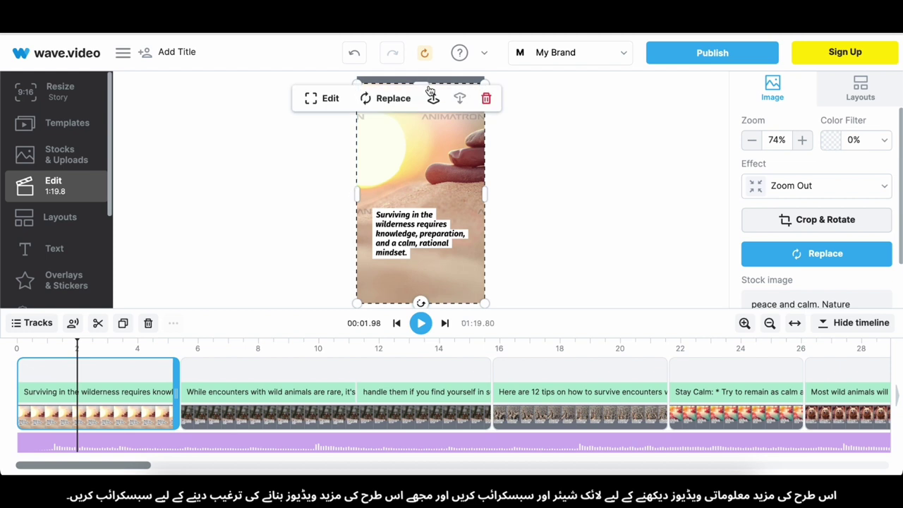
drag(421, 83, 423, 73)
Enlarge the squirrel image in the "While encounters with wild animals are rare" scene to cover the entire frame
click(302, 381)
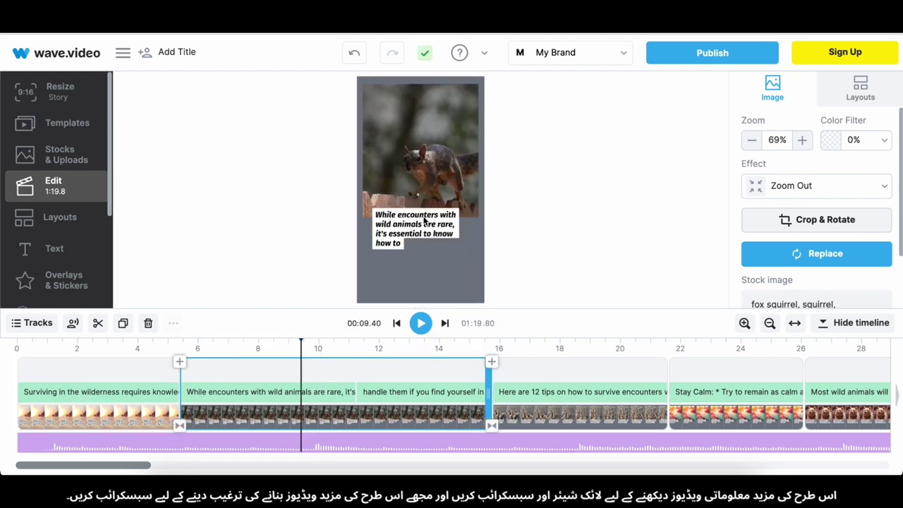
click(434, 192)
drag(422, 218, 422, 305)
drag(477, 189, 485, 192)
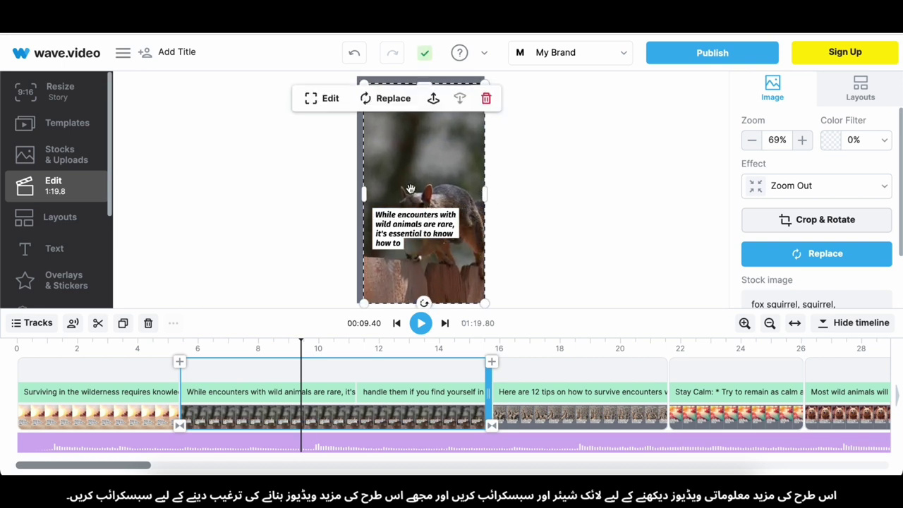
drag(363, 192, 355, 194)
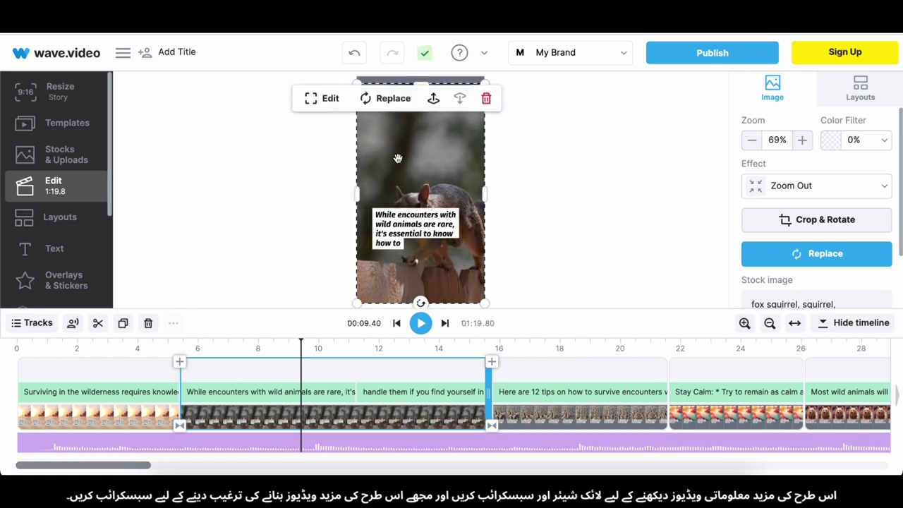
mouse_move(421, 82)
mouse_down()
mouse_move(429, 58)
mouse_move(429, 71)
mouse_up()
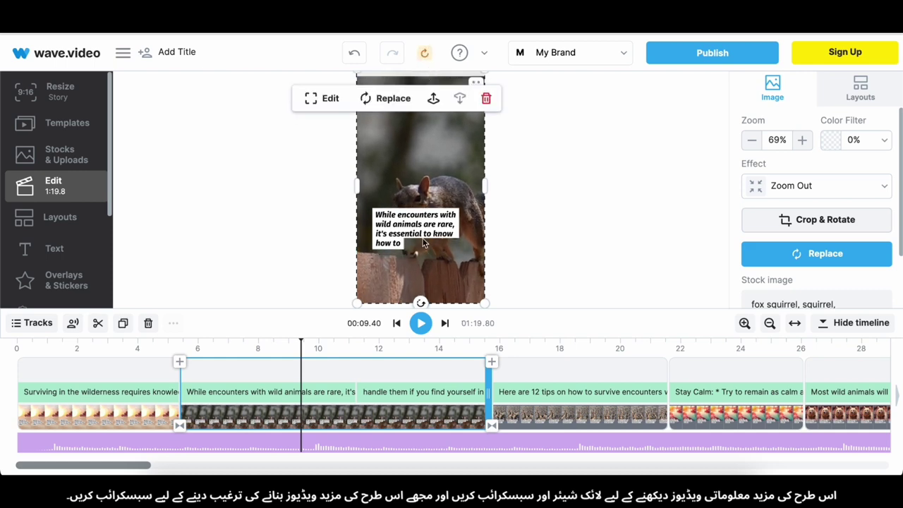
Enlarge the running-herd video in the "Here are 12 tips" scene to cover the entire frame
click(547, 392)
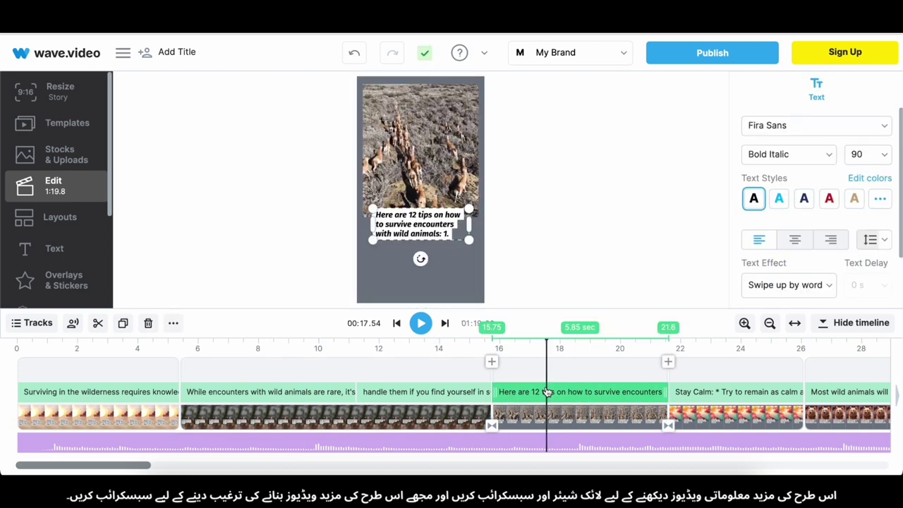
click(436, 140)
drag(421, 218, 455, 303)
drag(478, 185, 484, 186)
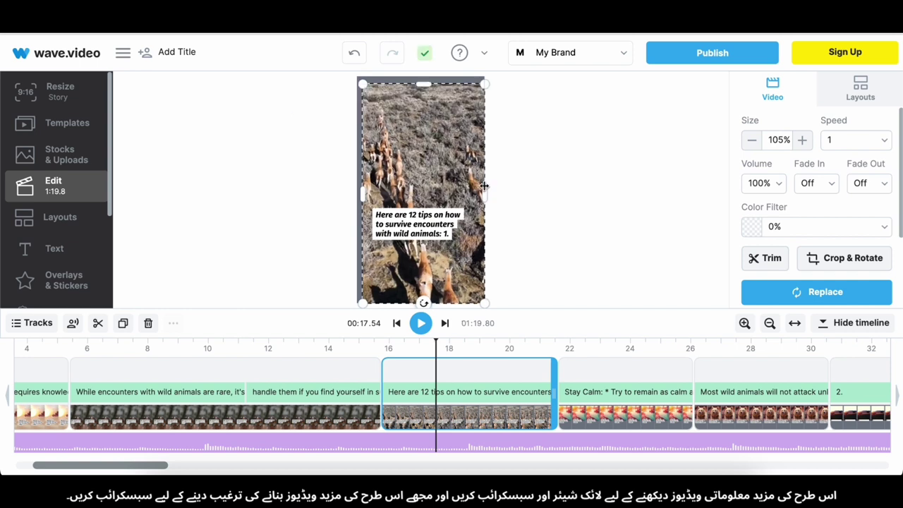
drag(361, 189, 357, 188)
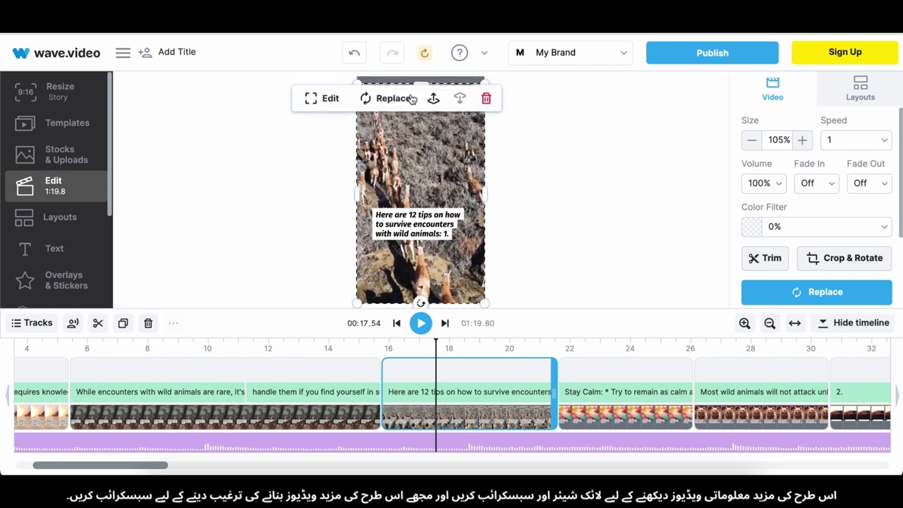
drag(419, 82, 421, 75)
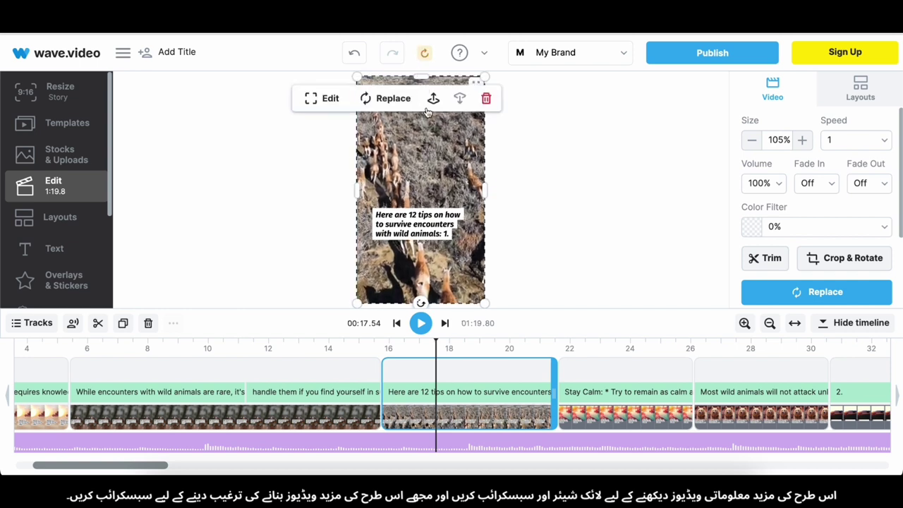
Extend the river landscape image in the "Stay Calm" scene to all edges of the frame
scroll(605, 373, right, 8)
click(294, 415)
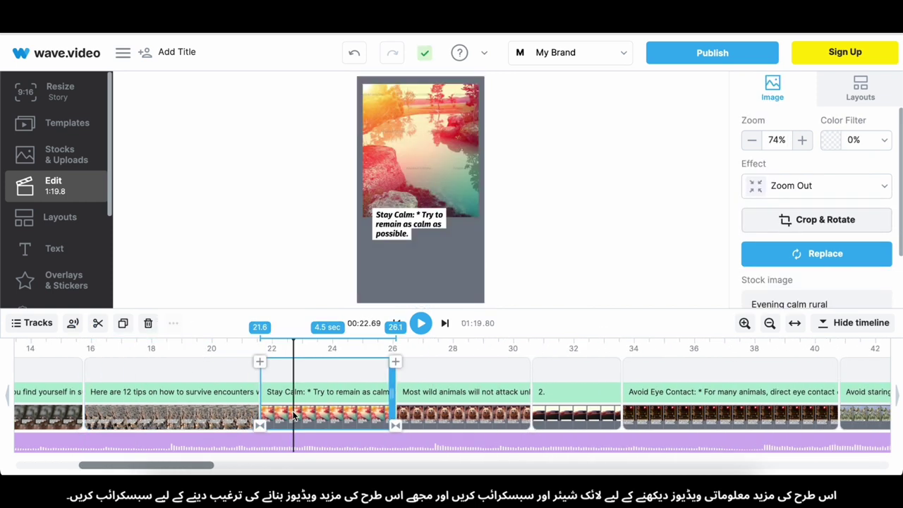
drag(422, 215, 421, 303)
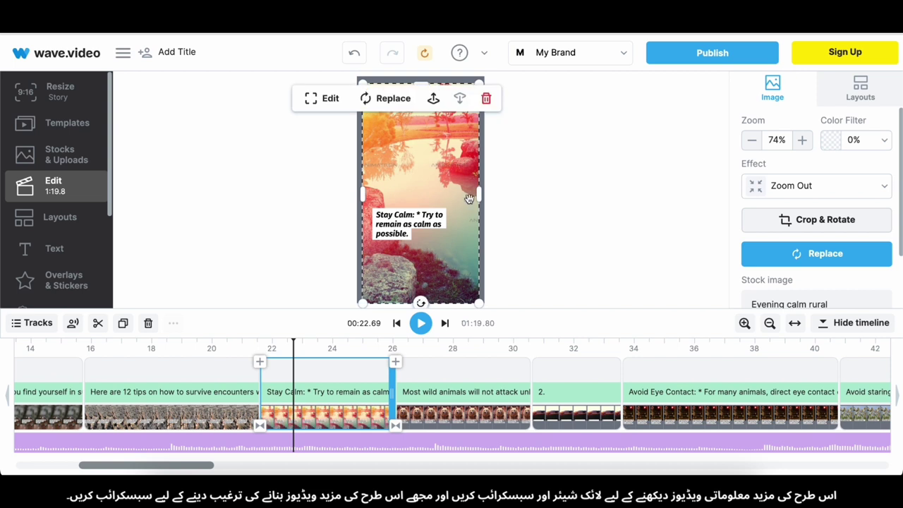
drag(479, 194, 483, 195)
drag(359, 178, 356, 179)
drag(418, 78, 420, 74)
Enlarge the bear image in the "Most wild animals will not attack" scene to fill the frame
scroll(387, 399, right, 3)
click(288, 395)
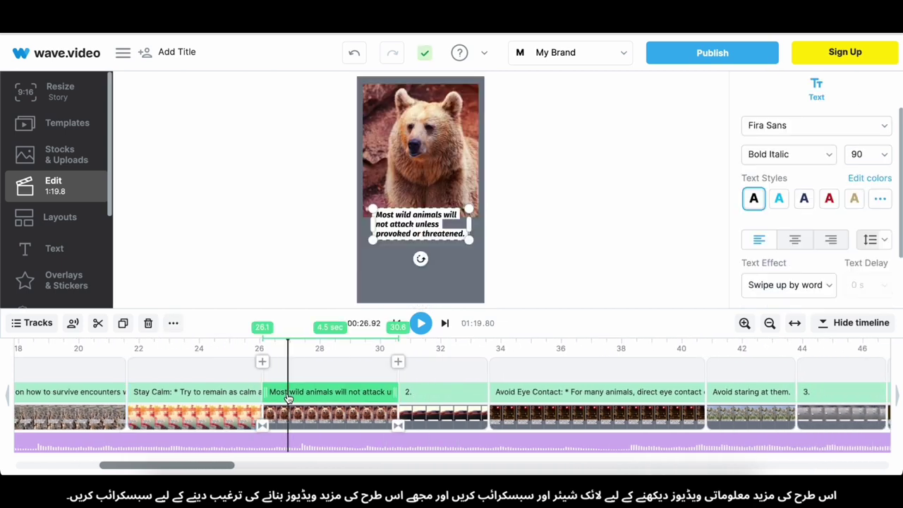
click(438, 199)
drag(421, 216, 426, 304)
drag(480, 194, 485, 194)
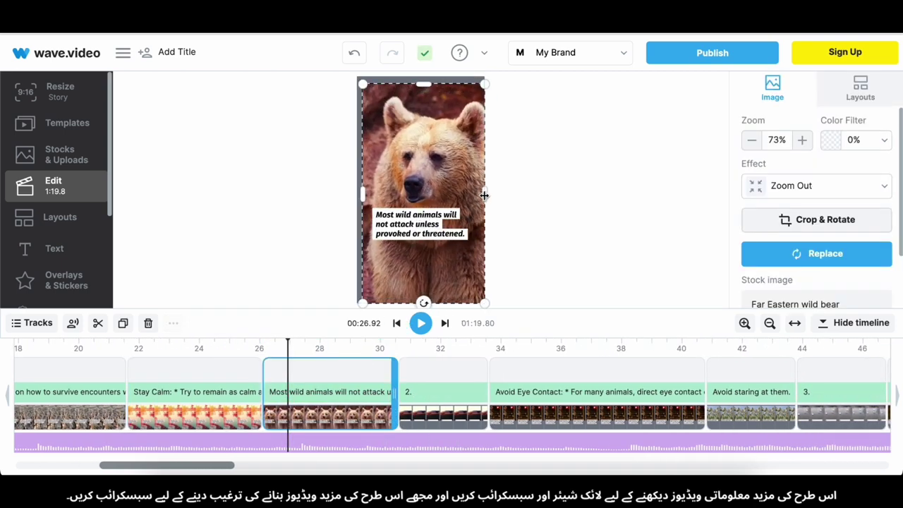
drag(360, 186, 356, 186)
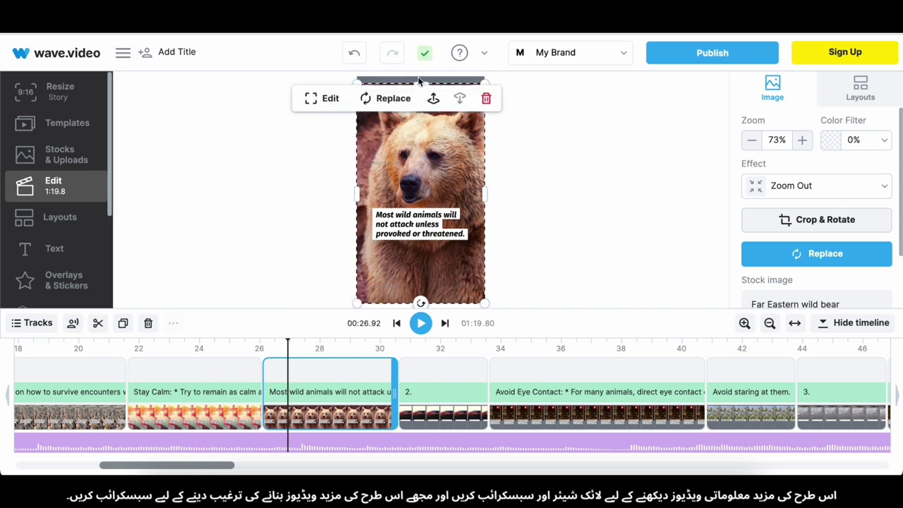
drag(423, 83, 421, 76)
Stretch the sunset hills video in the scene captioned "2." to fill the whole frame
scroll(348, 390, right, 5)
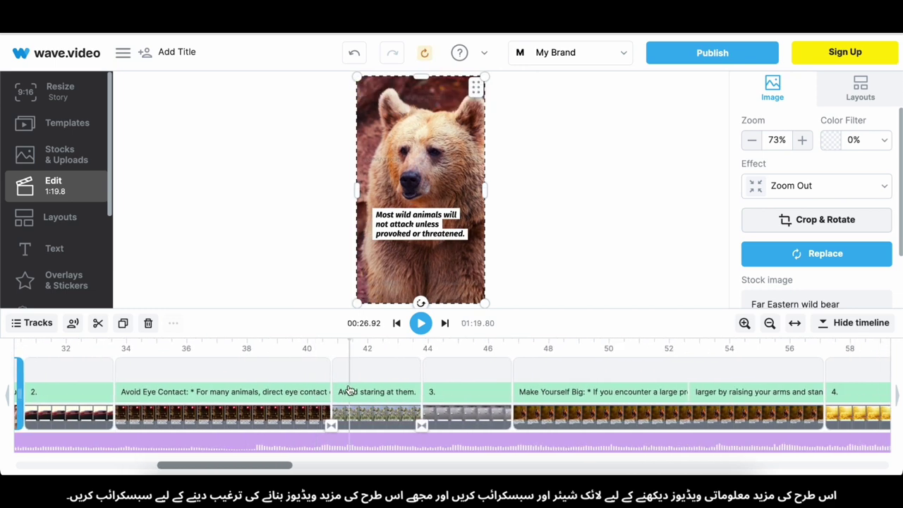
click(52, 392)
click(416, 155)
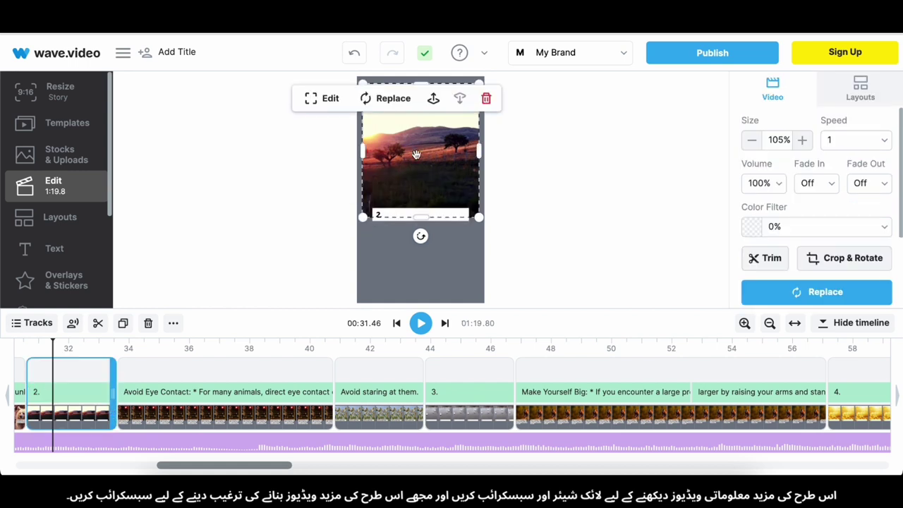
drag(424, 221, 422, 305)
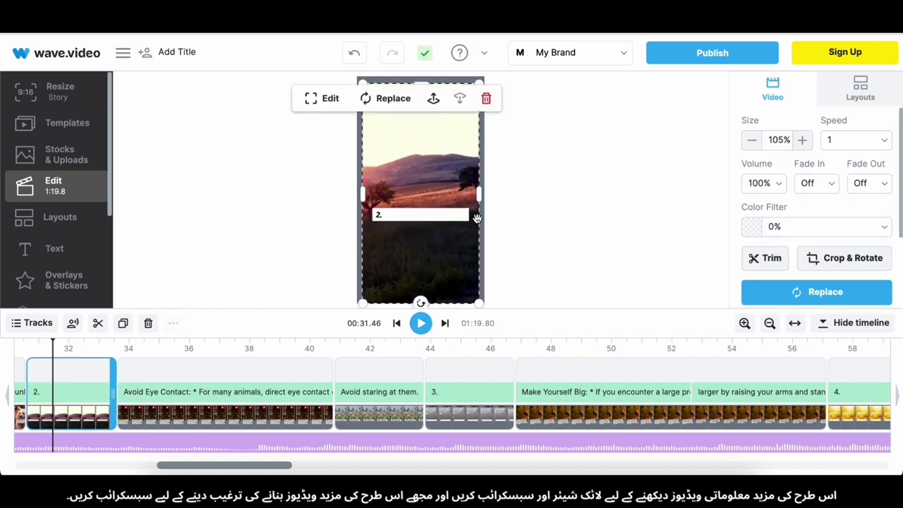
drag(483, 192, 485, 195)
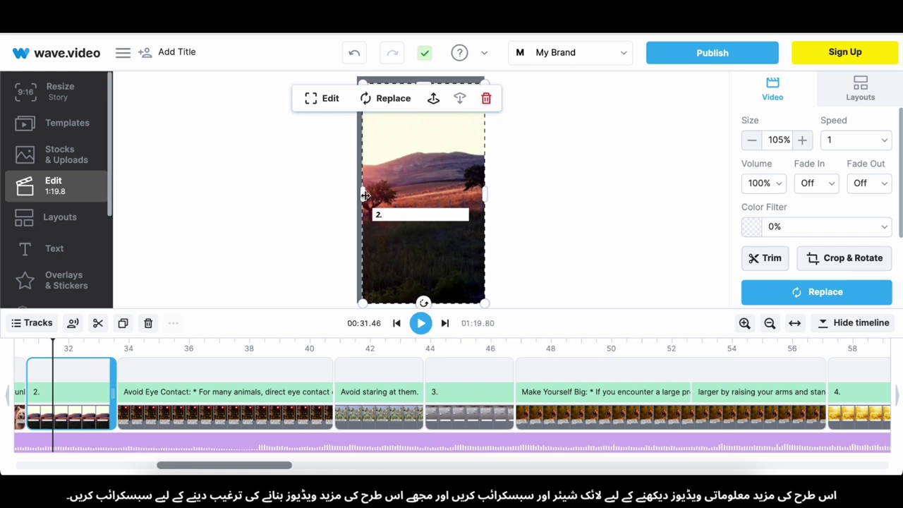
drag(365, 194, 357, 195)
drag(418, 83, 425, 78)
Enlarge the night street image in the "Avoid Eye Contact" scene until it covers the whole frame
key(space)
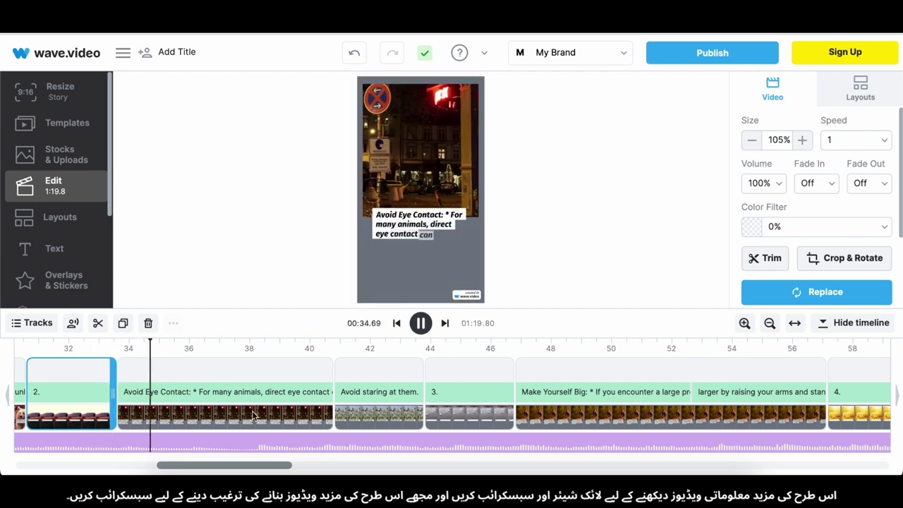
click(223, 395)
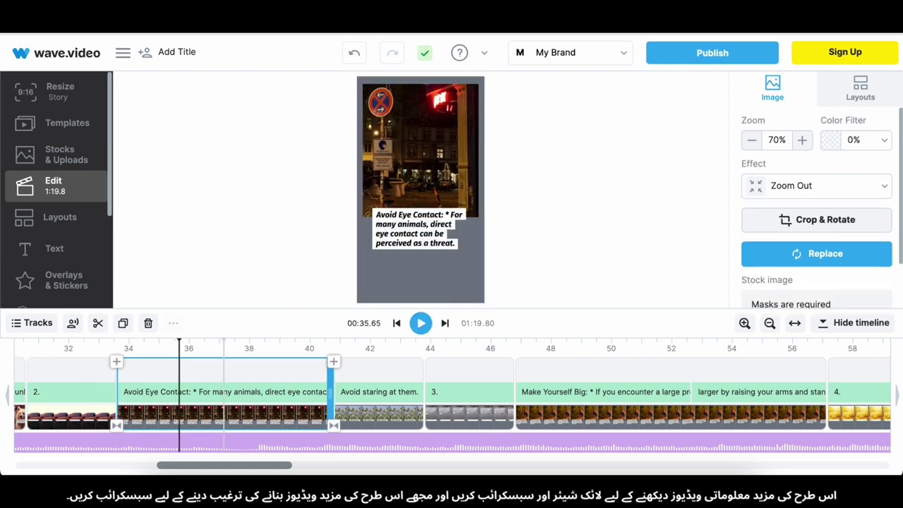
click(454, 149)
drag(424, 217, 423, 303)
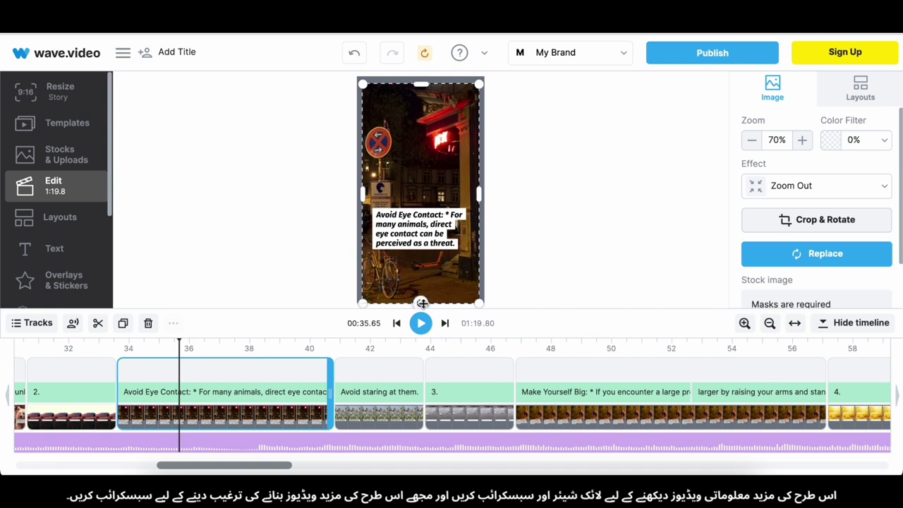
drag(477, 195, 483, 195)
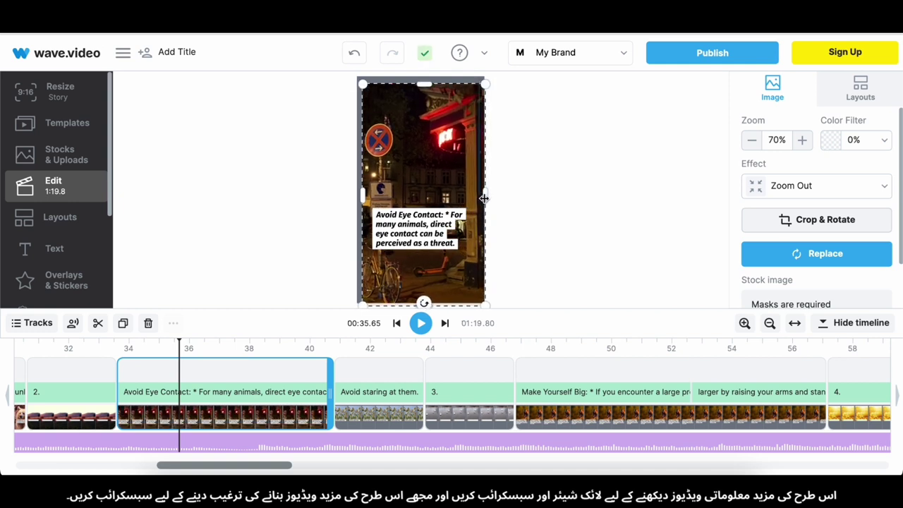
drag(362, 191, 355, 191)
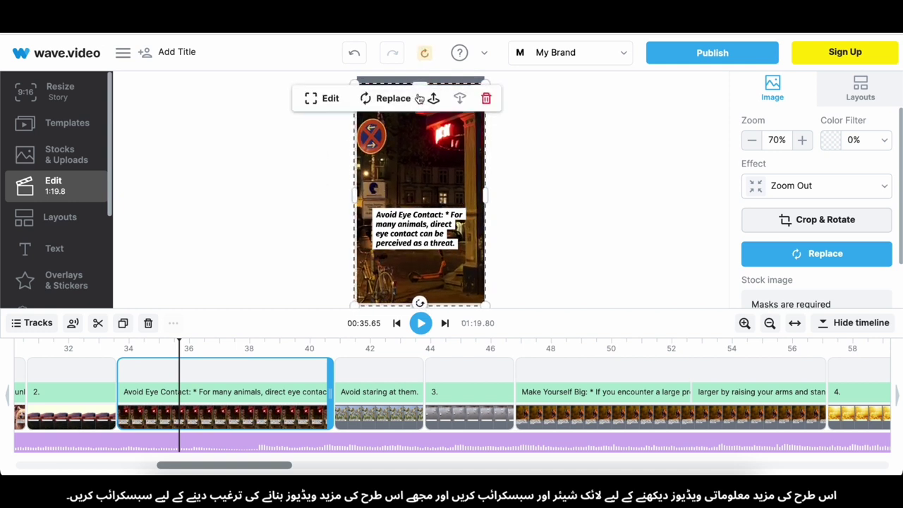
drag(424, 80, 426, 72)
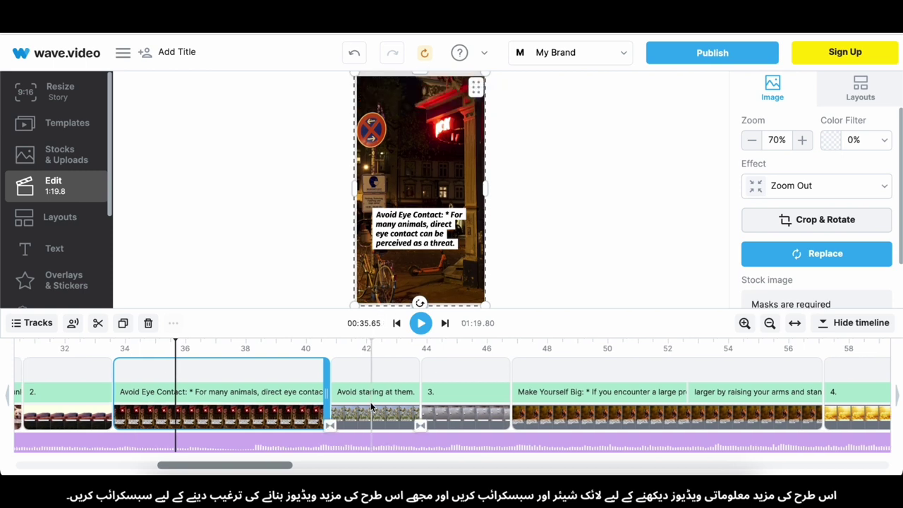
Stretch the wild plants image in the "Avoid staring at them" scene to fill the frame
click(371, 401)
click(408, 204)
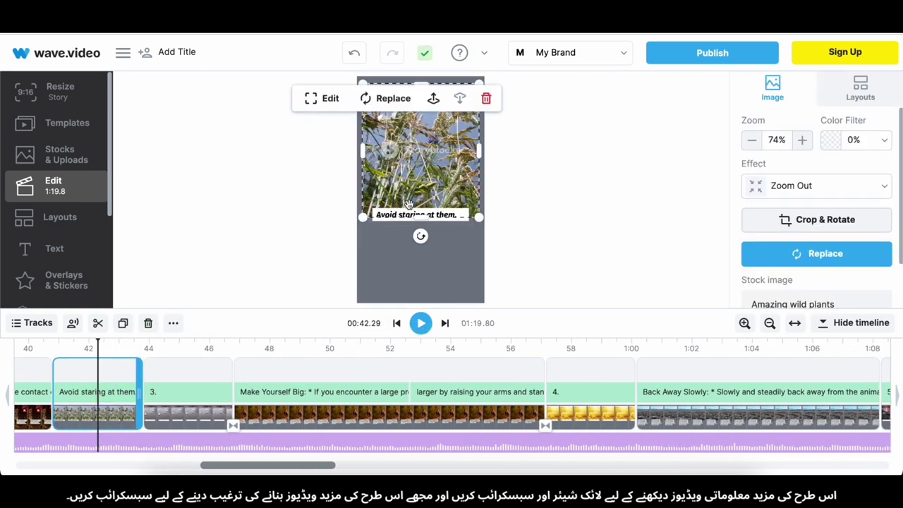
drag(421, 218, 423, 307)
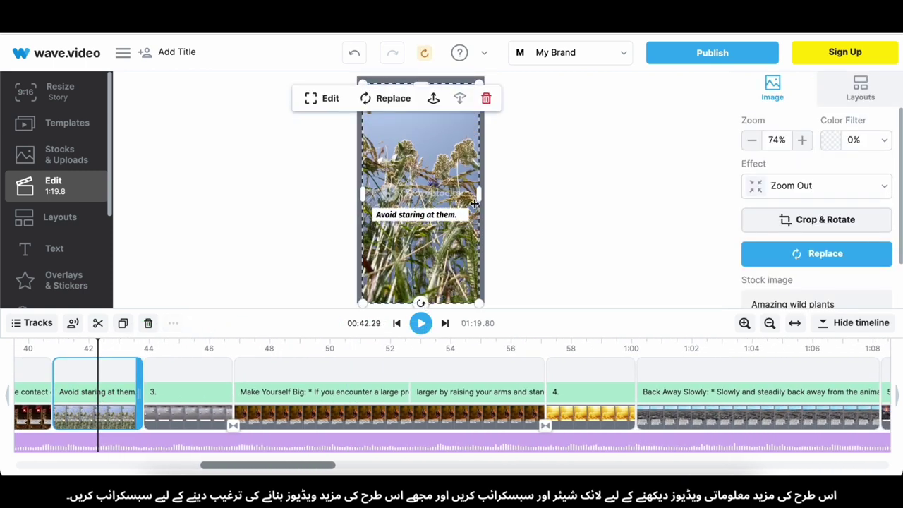
drag(359, 194, 355, 192)
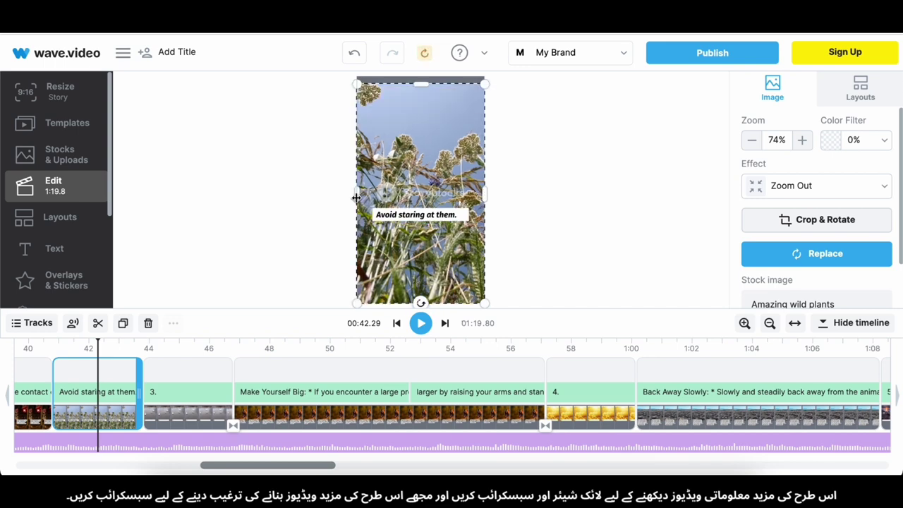
Stretch the lioness image in the "Make Yourself Big" scene down to the frame's lower edge and out to both sides
scroll(216, 393, right, 3)
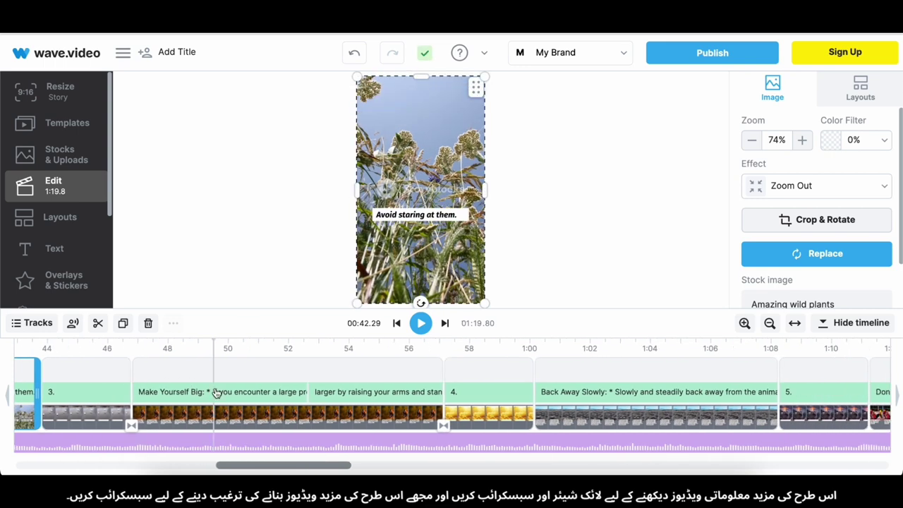
click(212, 394)
scroll(212, 397, right, 2)
click(401, 160)
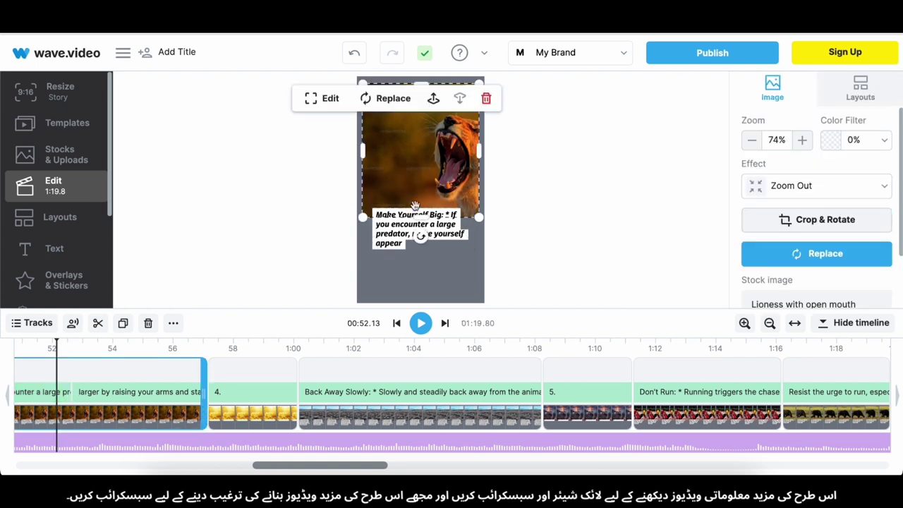
drag(420, 216, 421, 304)
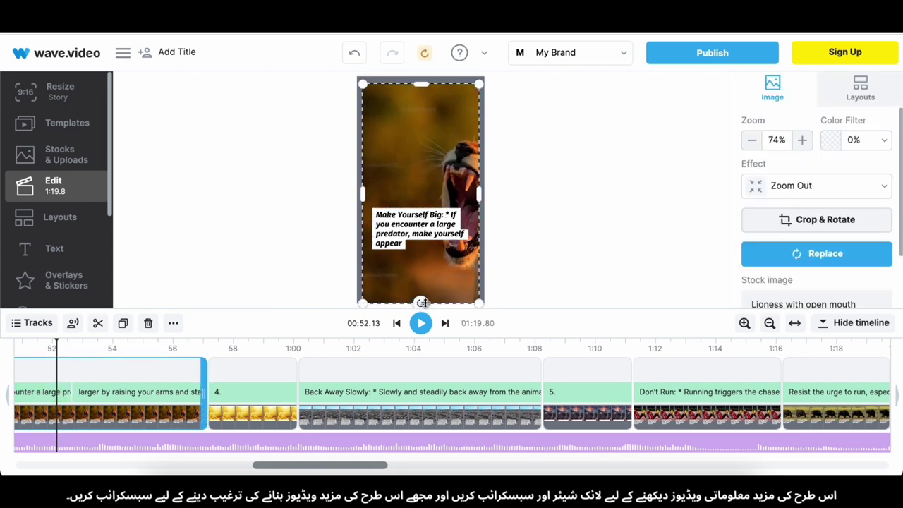
drag(476, 196, 484, 195)
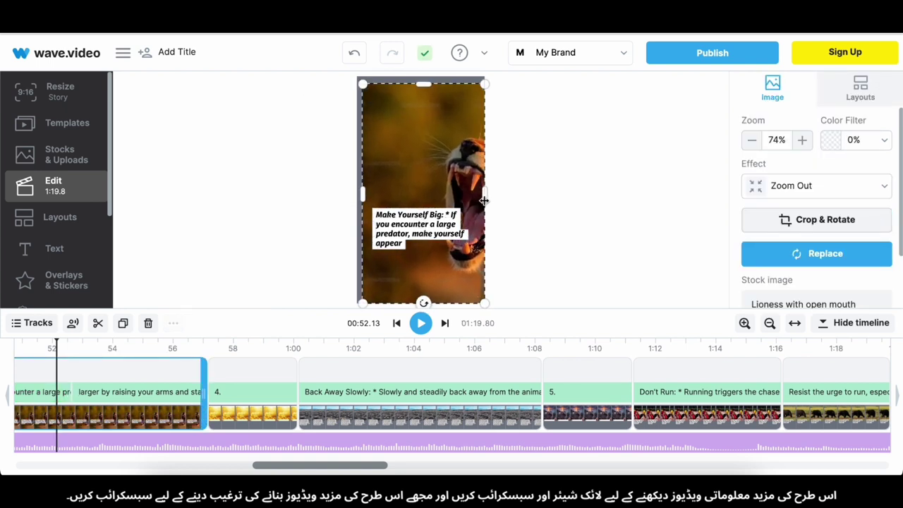
drag(363, 192, 357, 196)
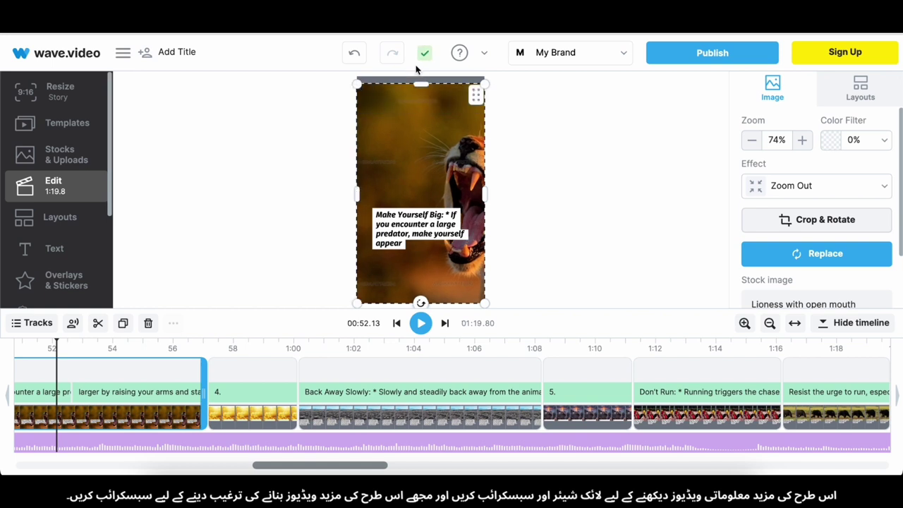
Enlarge the golden field plants image in the scene captioned "4." until it covers the whole frame
click(236, 372)
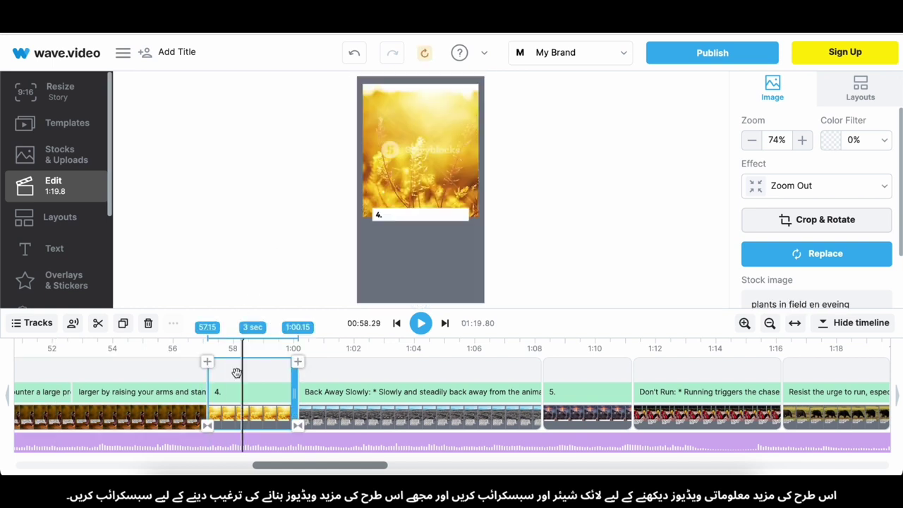
click(425, 157)
drag(423, 223, 422, 303)
drag(482, 190, 485, 192)
drag(362, 194, 357, 191)
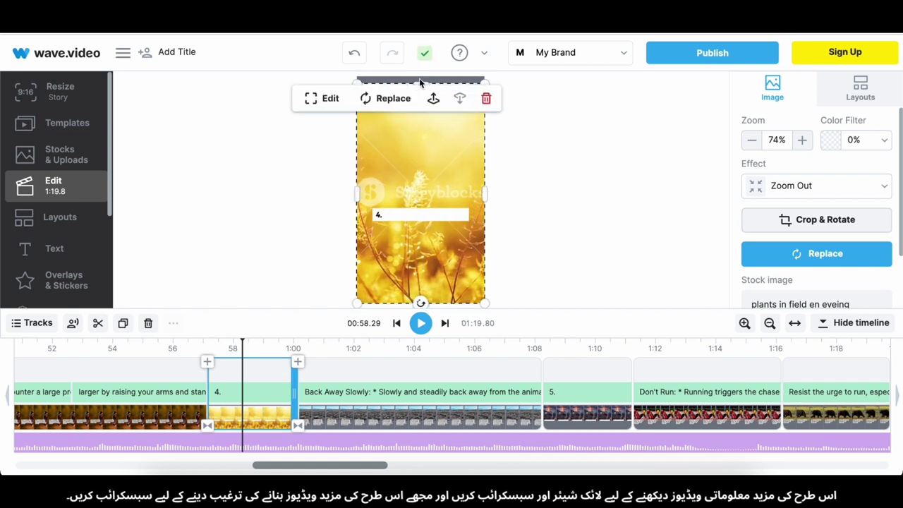
click(421, 82)
click(420, 94)
drag(420, 84, 421, 77)
Stretch the dry plain video in the "Back Away Slowly" scene to fill the frame
scroll(405, 429, right, 5)
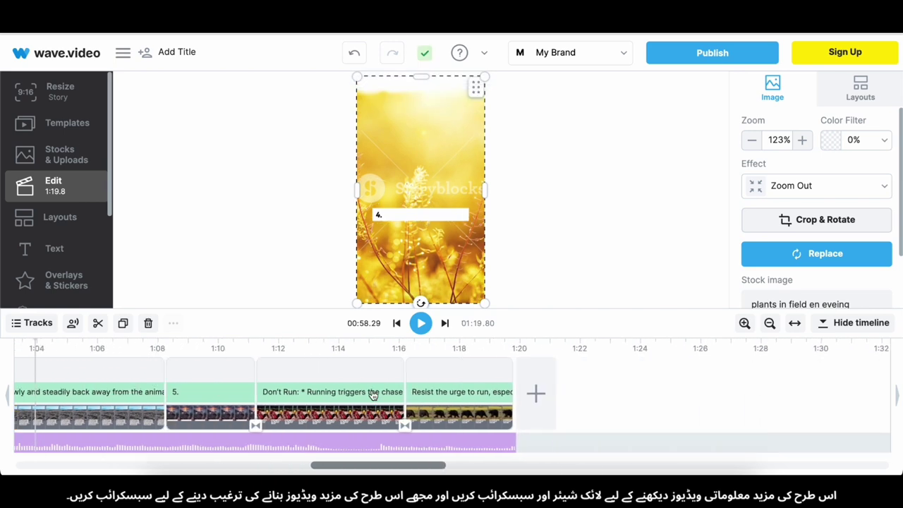
scroll(373, 395, left, 4)
click(381, 391)
click(351, 378)
click(437, 149)
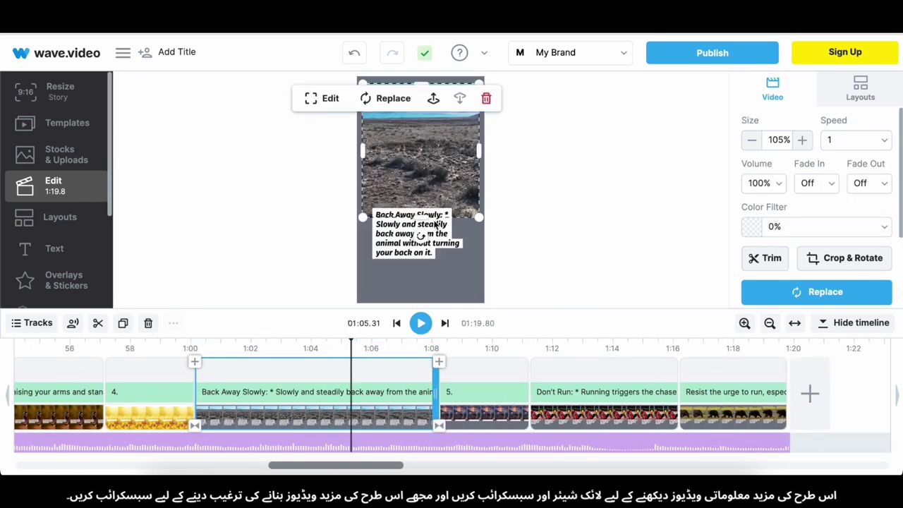
drag(421, 218, 424, 303)
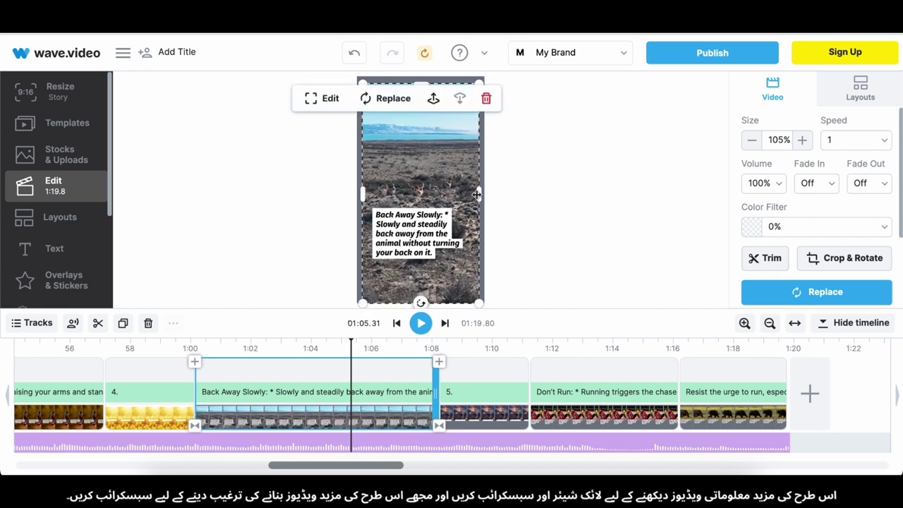
drag(362, 195, 359, 196)
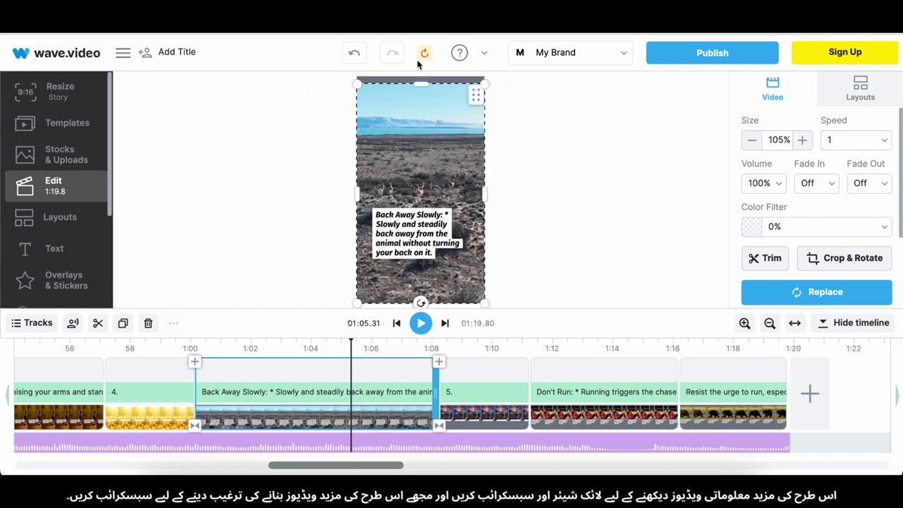
click(418, 79)
click(422, 85)
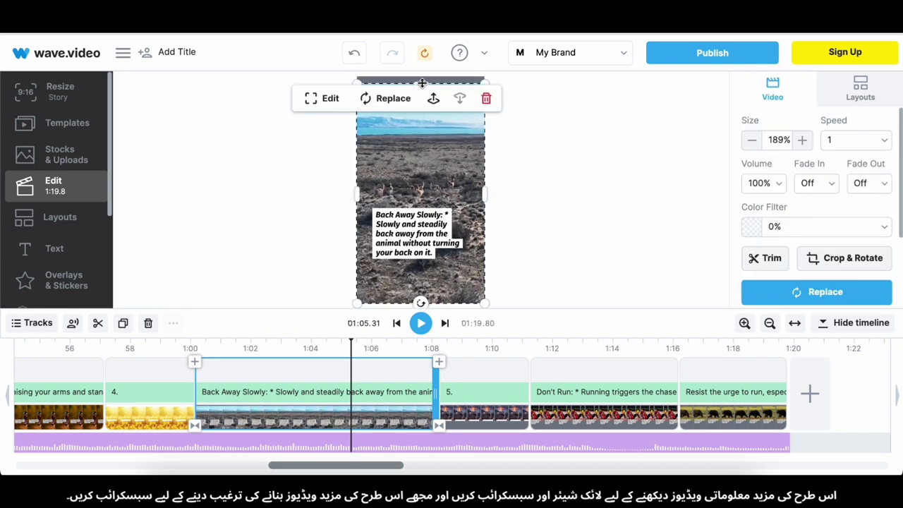
drag(422, 84, 419, 76)
Enlarge the sunset shore image in the scene captioned "5." to fill the whole frame
click(505, 374)
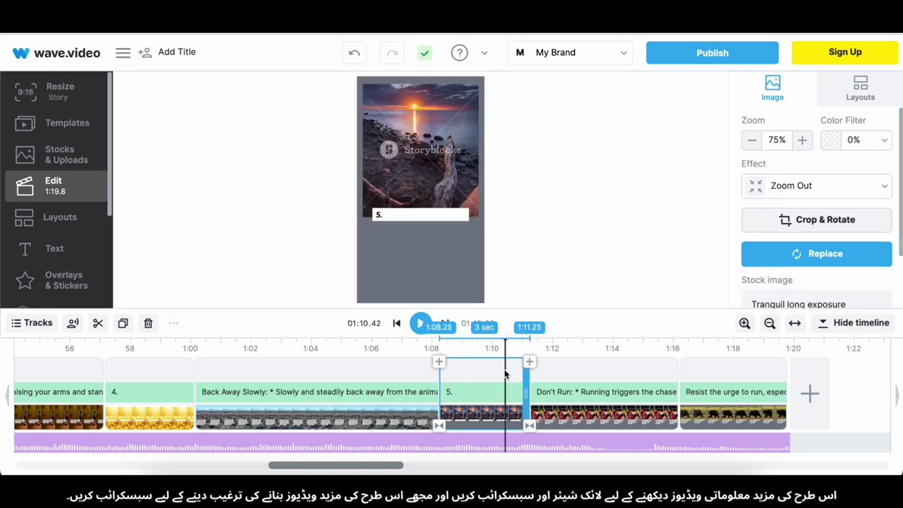
click(420, 170)
drag(421, 220, 424, 302)
drag(479, 194, 484, 194)
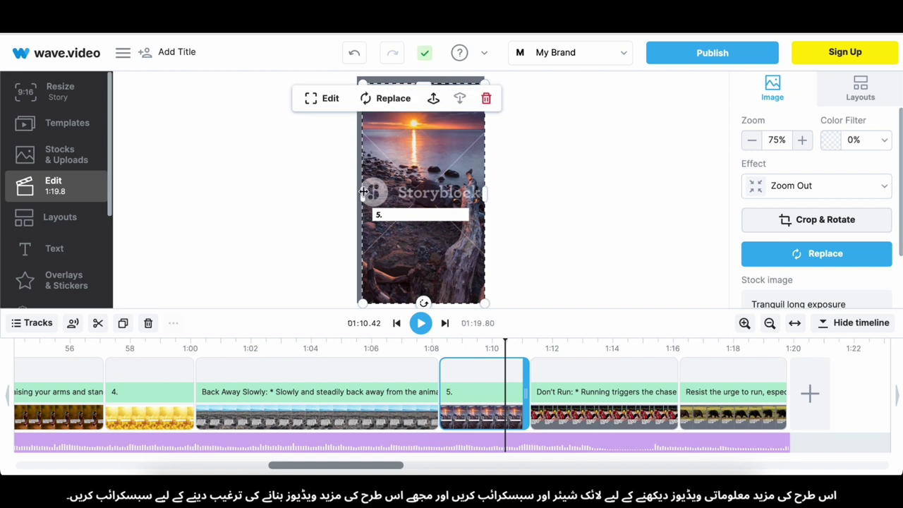
drag(362, 193, 356, 193)
drag(421, 84, 421, 76)
Stretch the resting runner image in the "Don't Run" scene until it covers the whole frame
scroll(520, 381, right, 4)
click(519, 382)
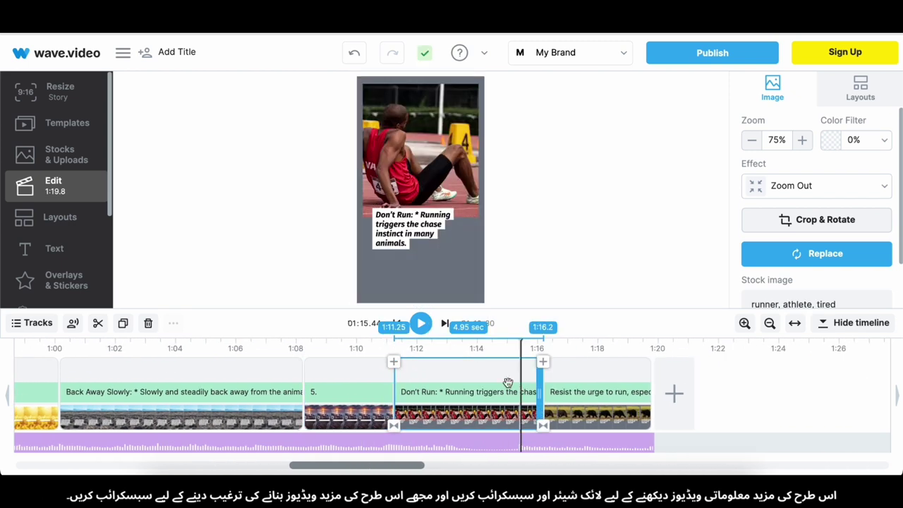
click(421, 162)
drag(421, 206, 427, 301)
drag(482, 191, 485, 191)
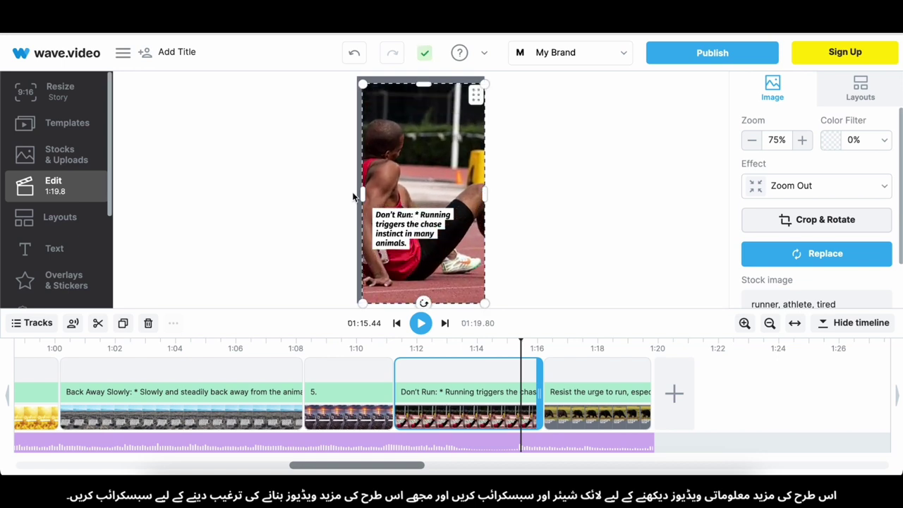
drag(355, 195, 358, 193)
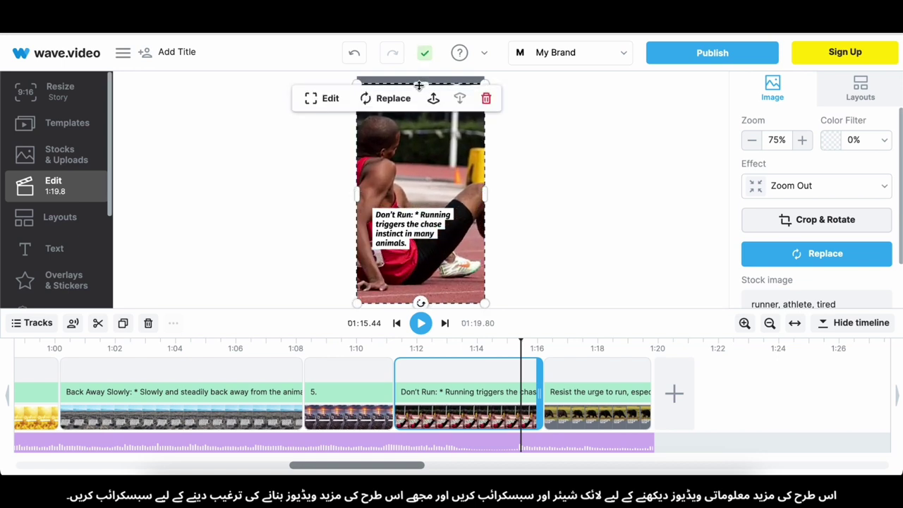
drag(419, 85, 420, 77)
Enlarge the bear video in the "Resist the urge to run" scene to fill the frame, and deselect it
click(573, 394)
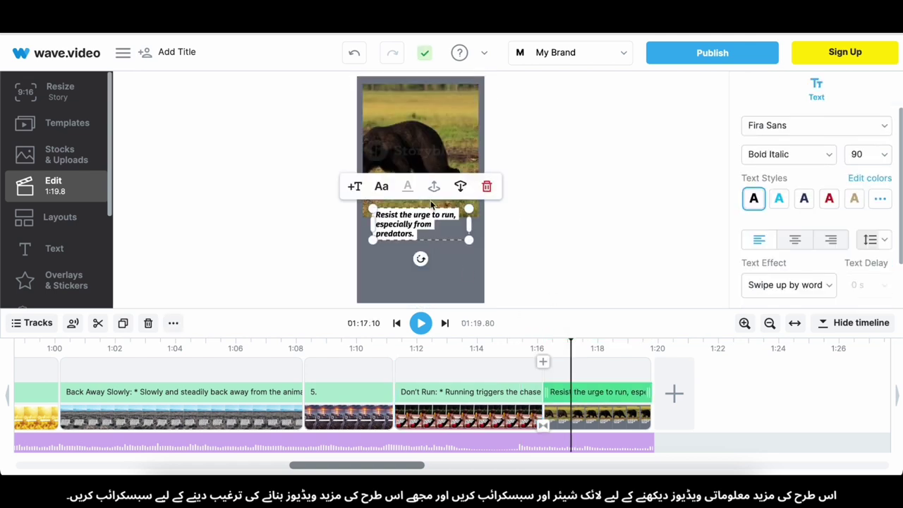
click(438, 139)
drag(362, 151, 357, 154)
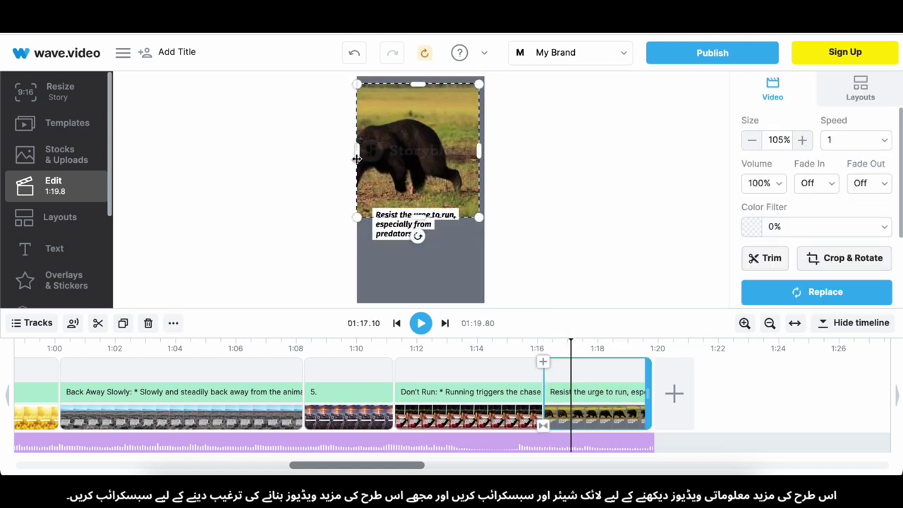
drag(479, 151, 487, 153)
drag(486, 153, 483, 153)
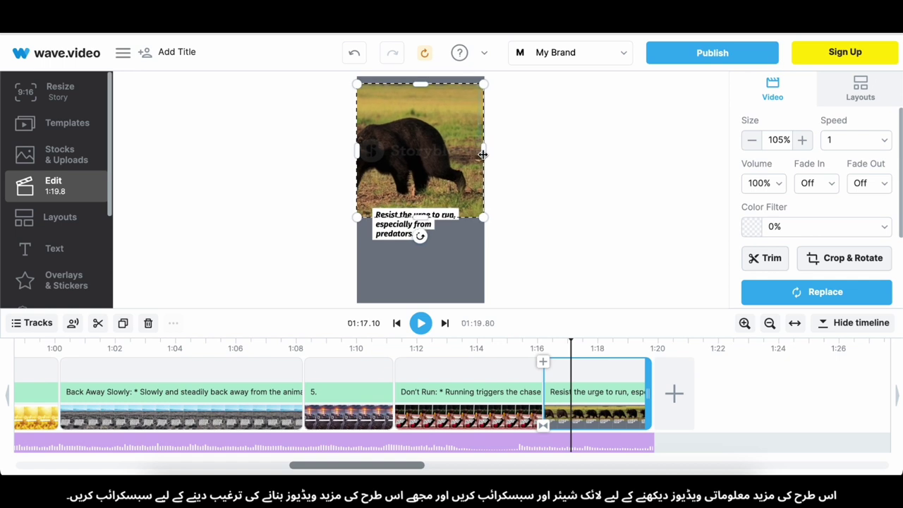
drag(417, 219, 425, 303)
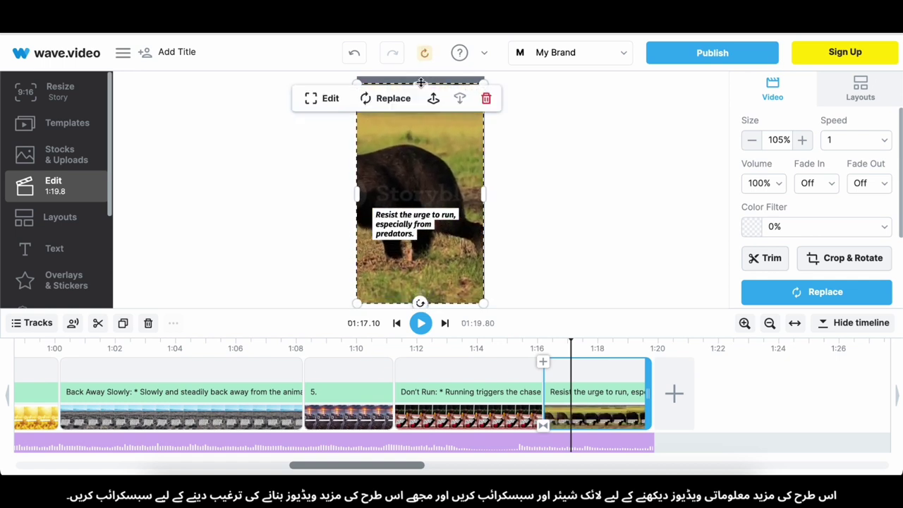
drag(420, 83, 417, 76)
click(586, 191)
Play back the first few seconds of the video from the opening "Surviving in the wilderness" scene, and pause it
scroll(504, 356, left, 15)
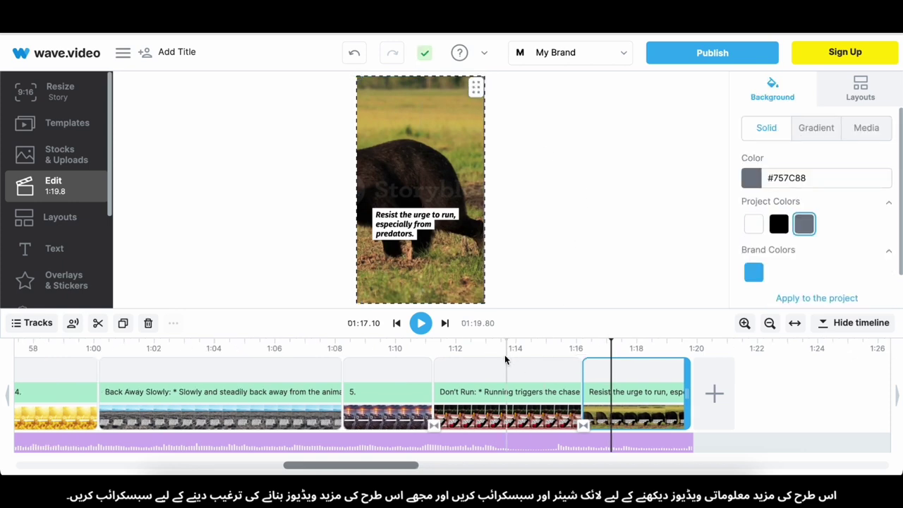
click(91, 386)
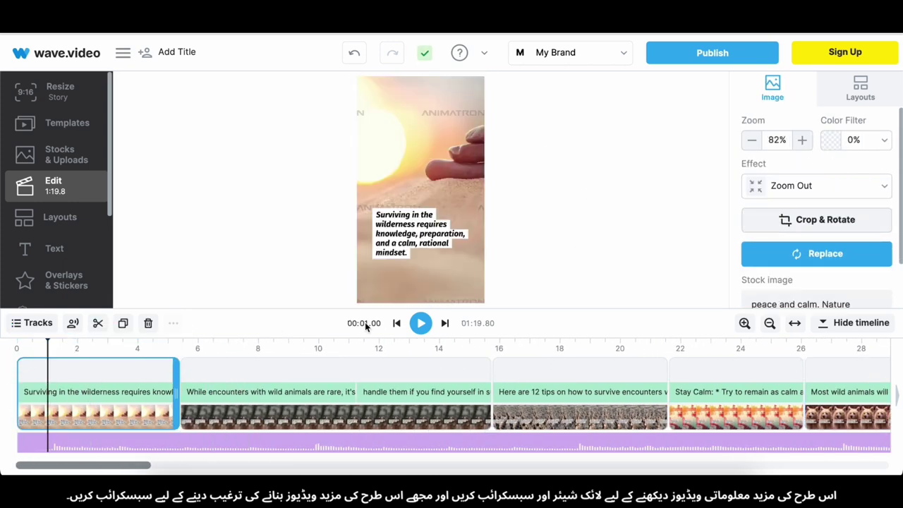
click(420, 322)
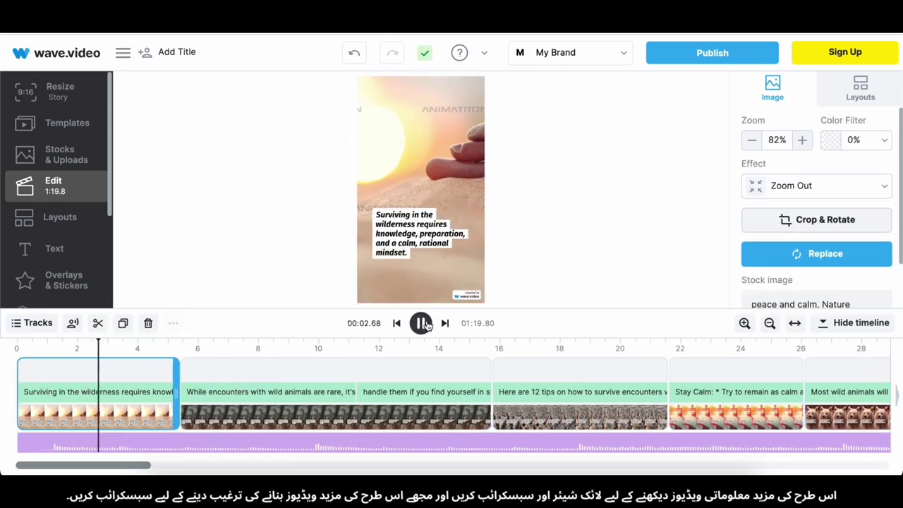
click(421, 323)
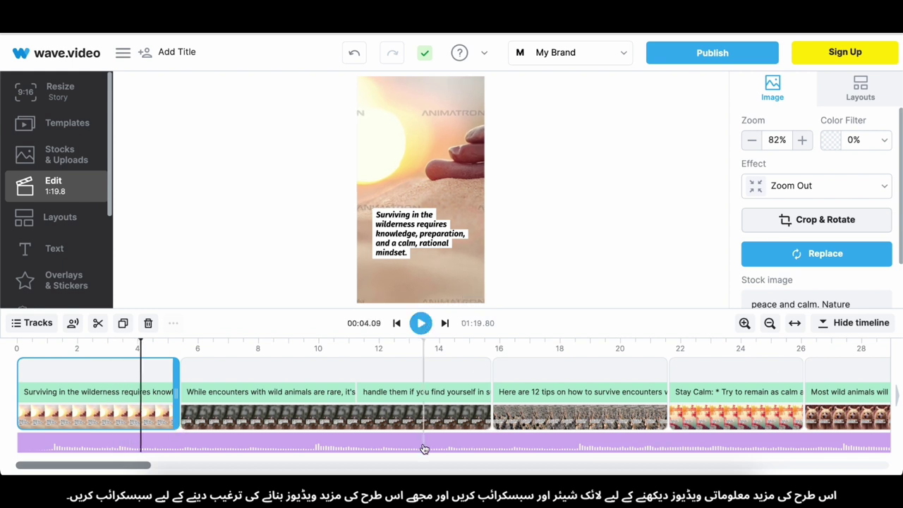
Set the volume of the background music track "Road To The Adventure (Instrumental)" to 25%
click(424, 449)
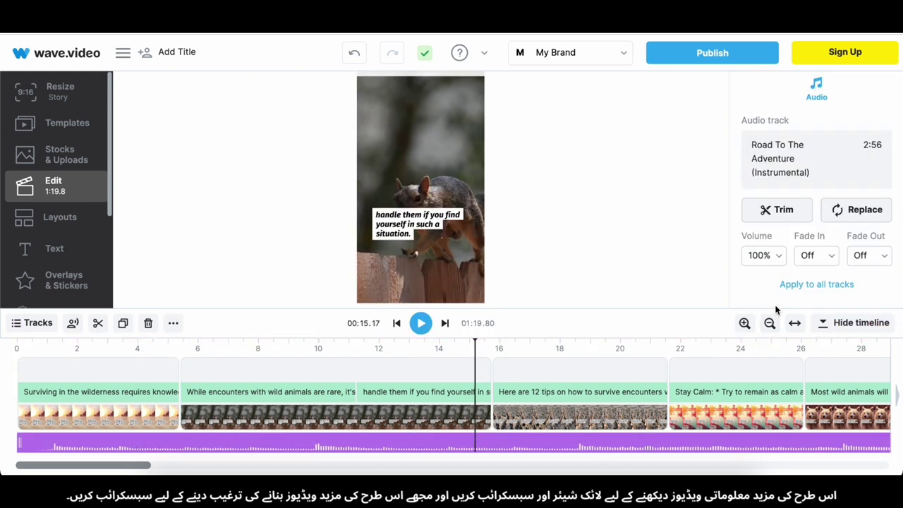
click(772, 256)
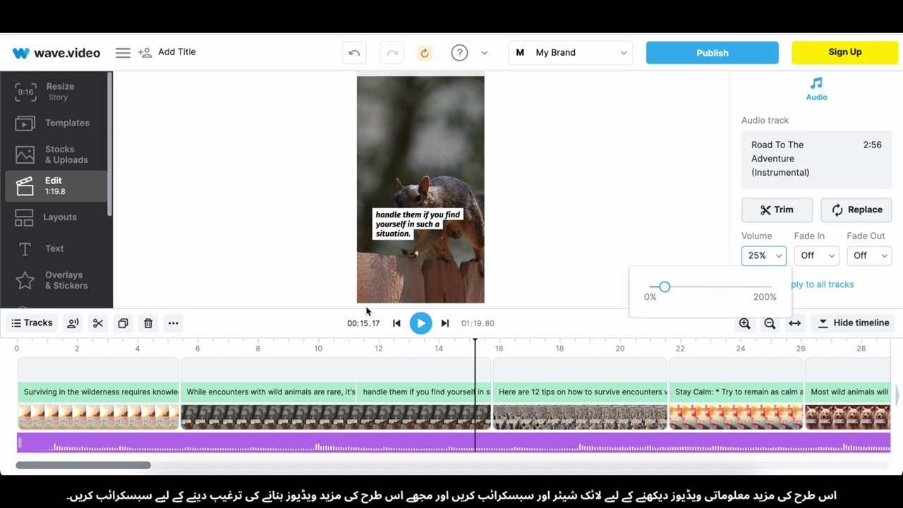
click(324, 358)
Preview the video with the quieter music from about 10 seconds into the "Here are 12 tips" scene, and pause it
click(336, 345)
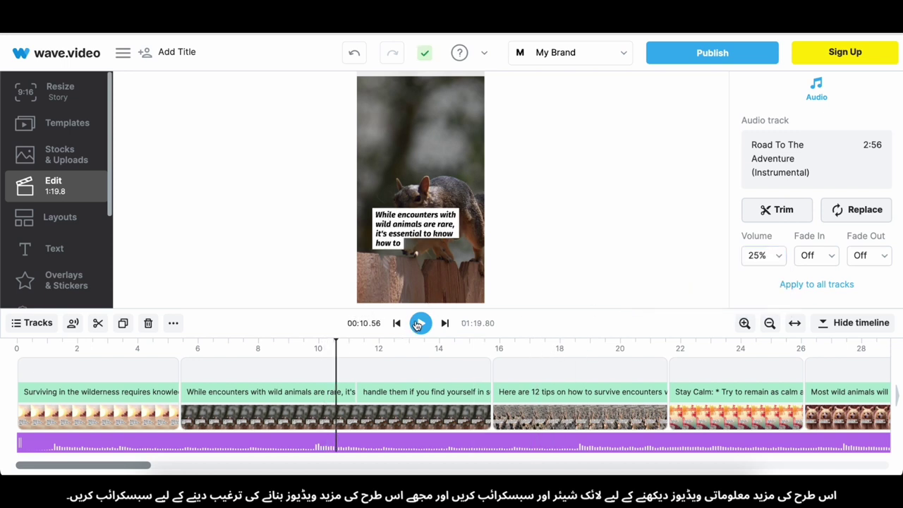
click(419, 324)
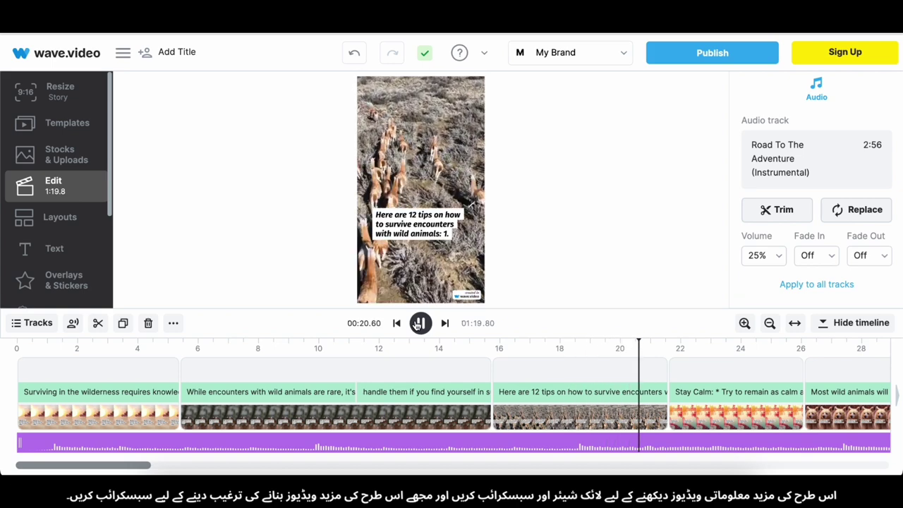
click(419, 324)
Trim the end of the background music track to line up with the end of the last scene
scroll(459, 355, right, 10)
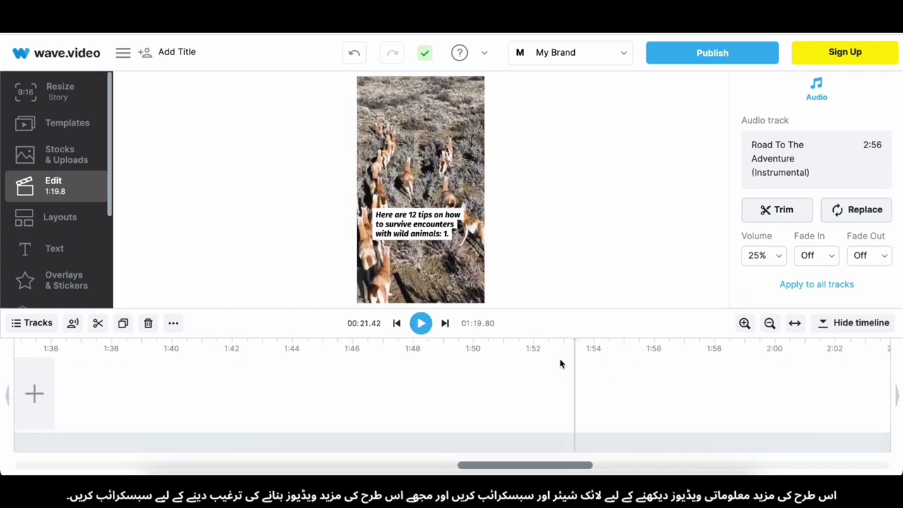
scroll(560, 359, left, 3)
click(456, 364)
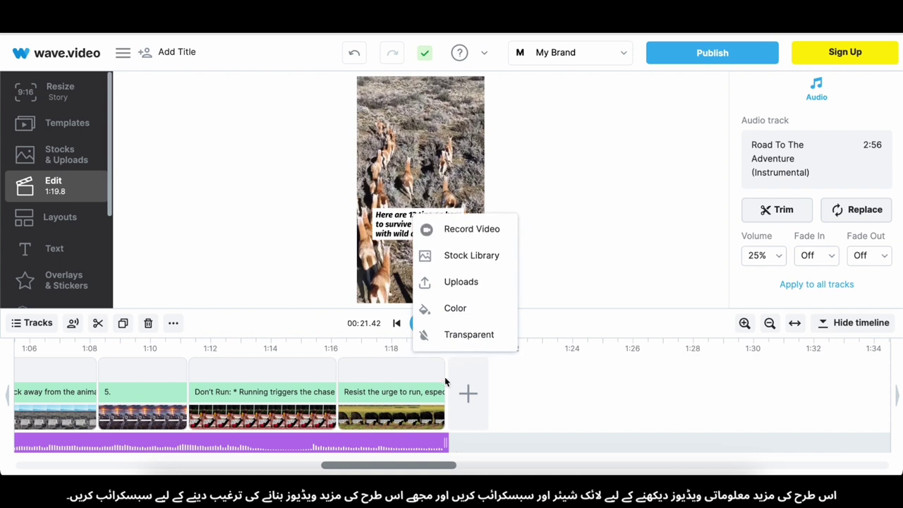
click(446, 441)
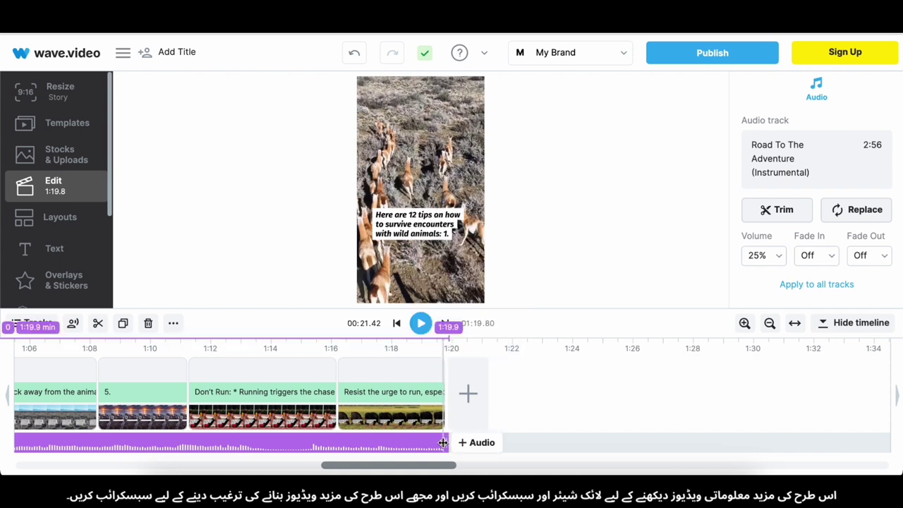
drag(448, 442, 444, 442)
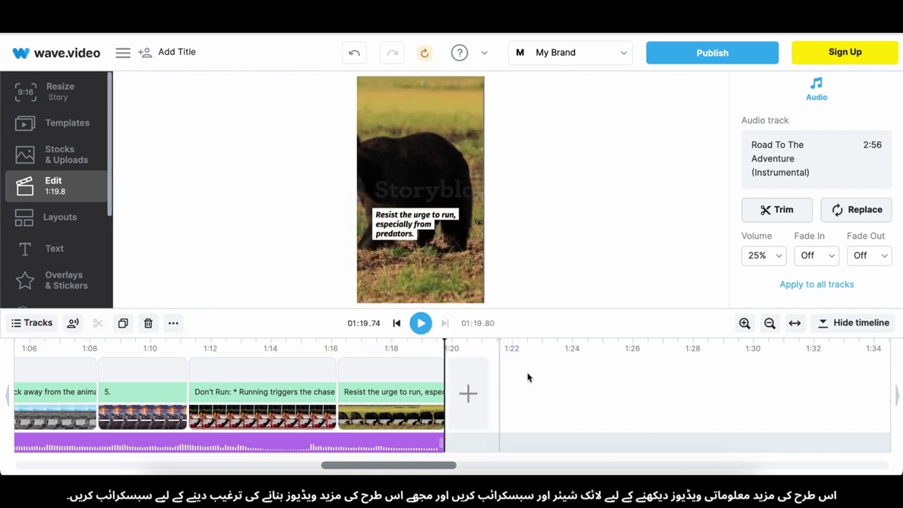
scroll(663, 386, right, 10)
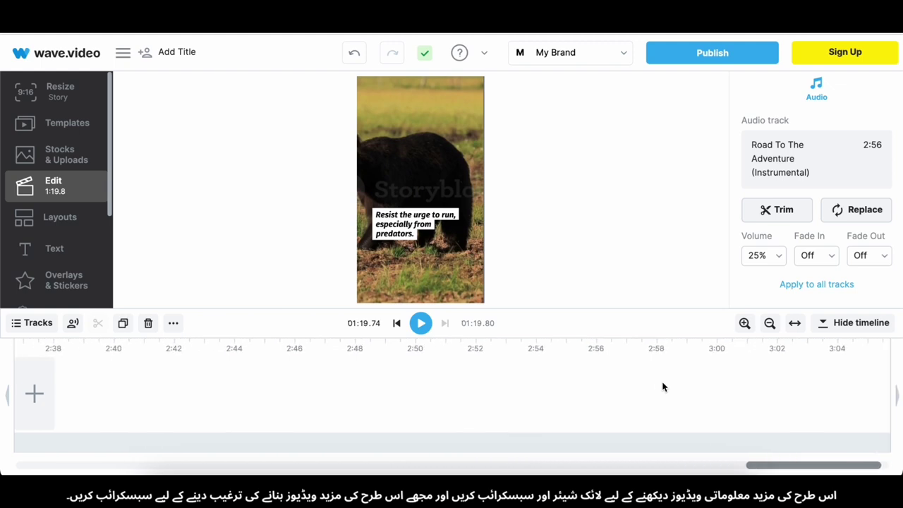
scroll(663, 387, left, 10)
click(333, 348)
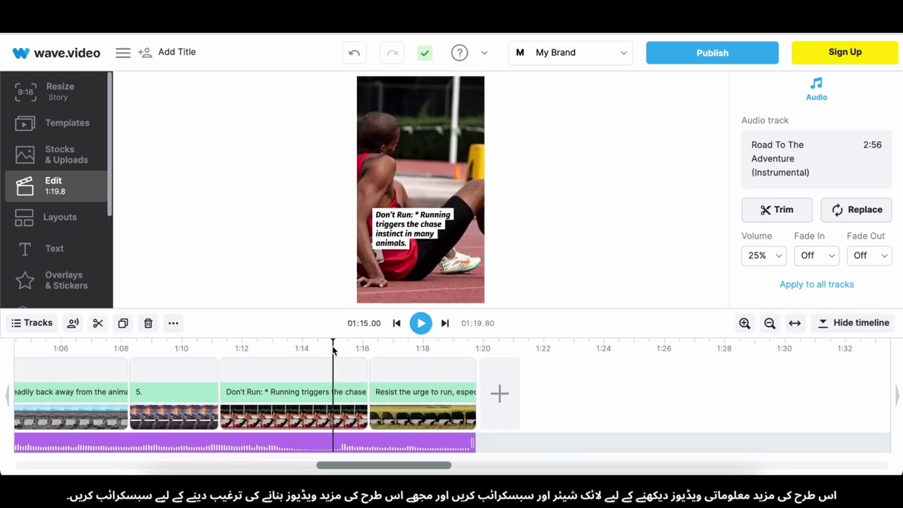
drag(334, 348, 480, 343)
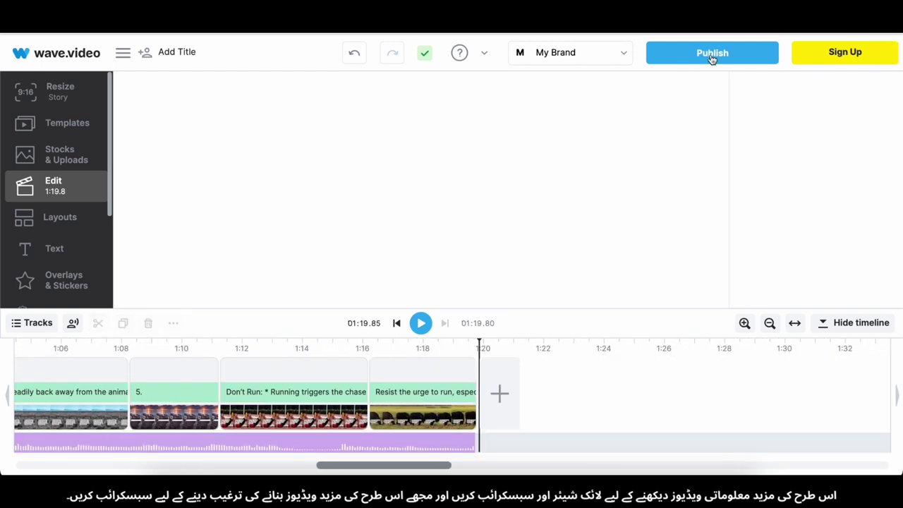
click(343, 344)
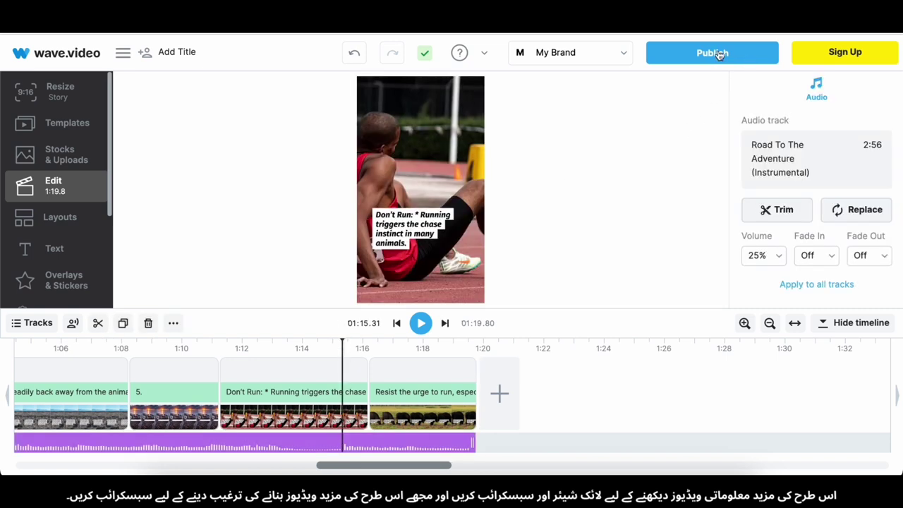
Open the publishing page for exporting the project as a video
click(677, 107)
click(711, 49)
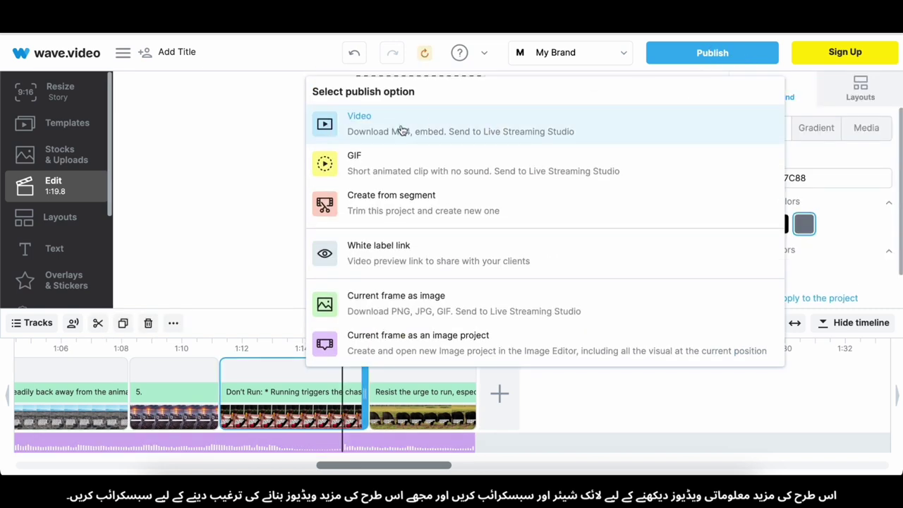
click(346, 132)
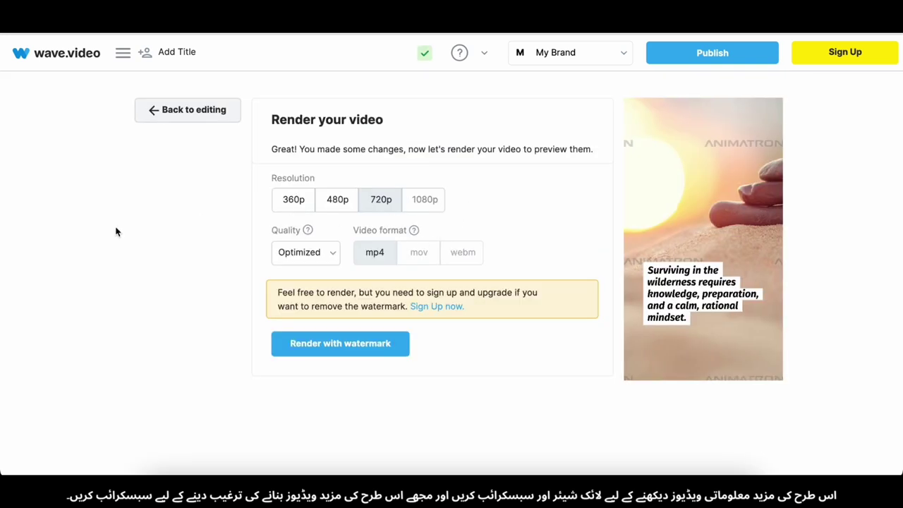
Try the 1080p resolution, dismiss the upgrade offer, and render the video with a watermark at 720p as an Optimized mp4
click(411, 201)
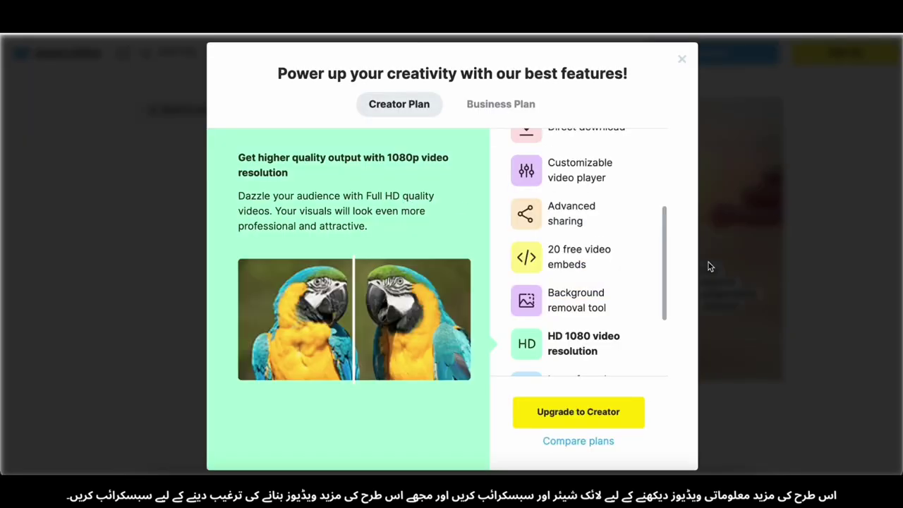
click(681, 57)
click(395, 204)
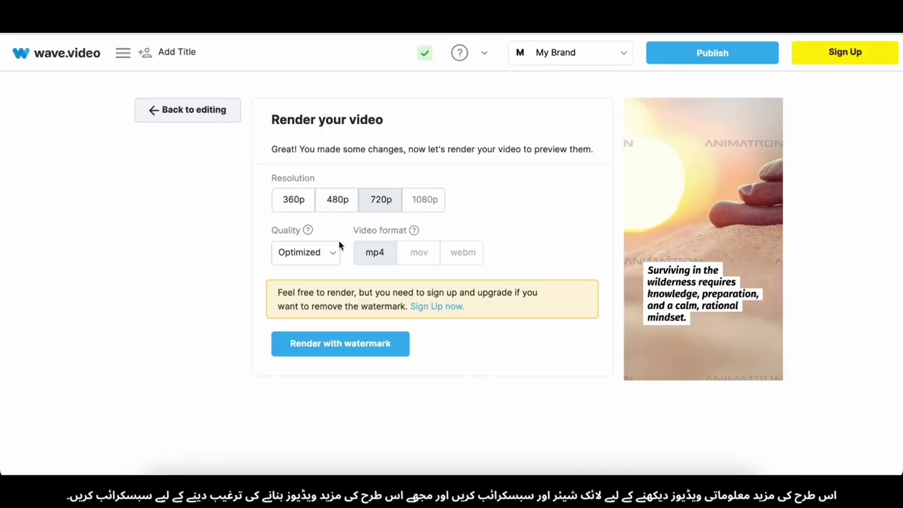
click(359, 345)
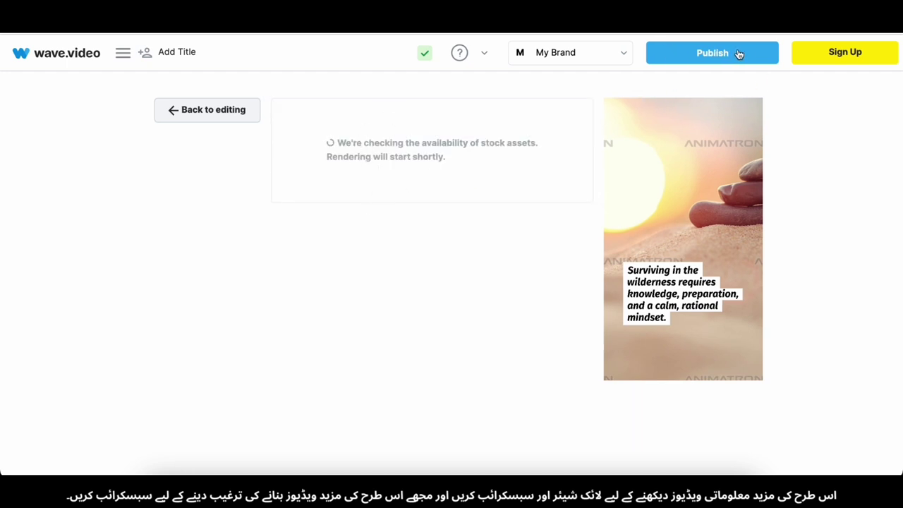
scroll(404, 262, down, 1)
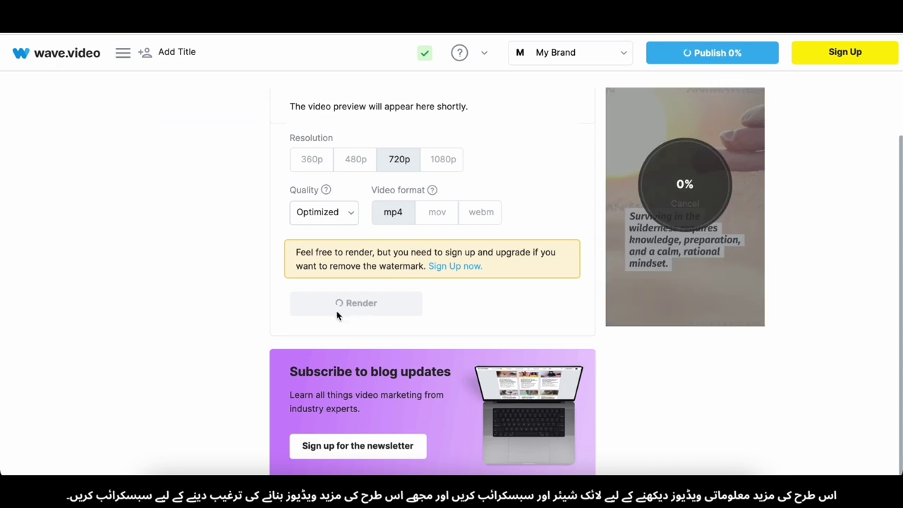
scroll(337, 316, up, 1)
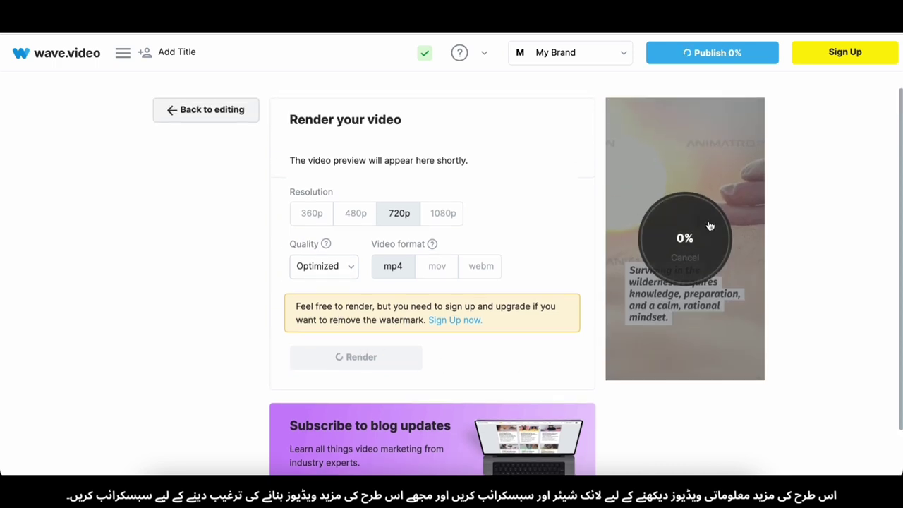
key(super+shift+5)
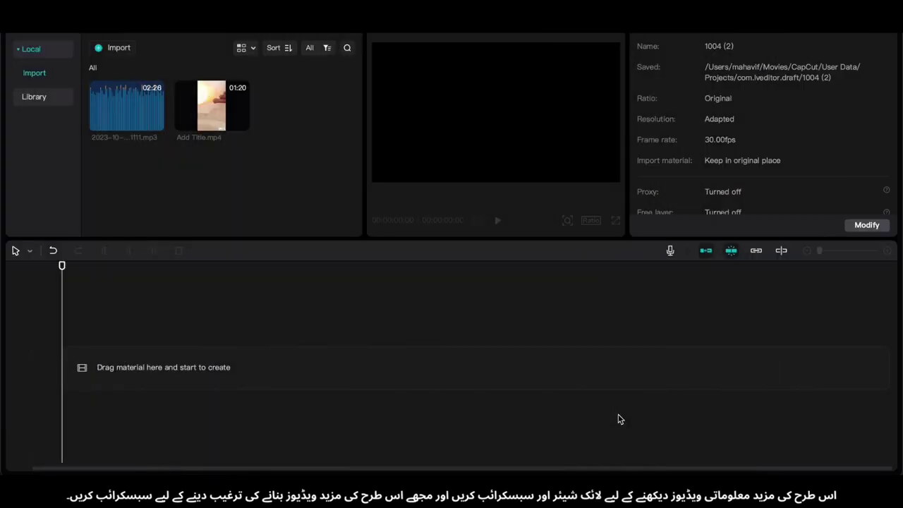
drag(151, 120, 62, 421)
key(b)
scroll(445, 420, down, 5)
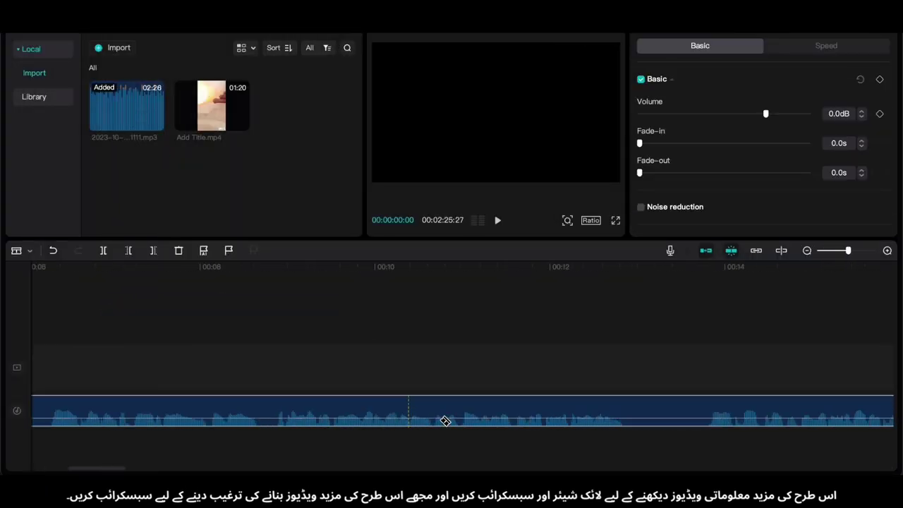
click(227, 421)
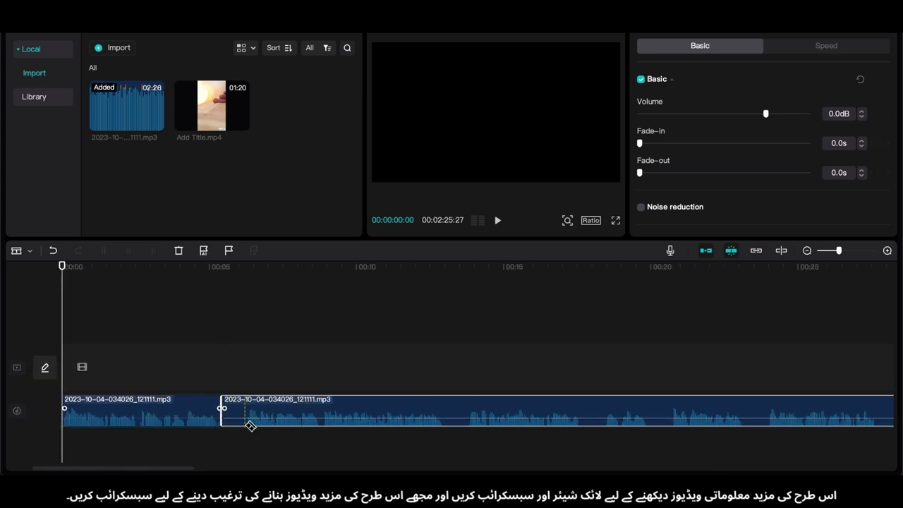
click(244, 422)
click(446, 422)
click(466, 422)
click(574, 422)
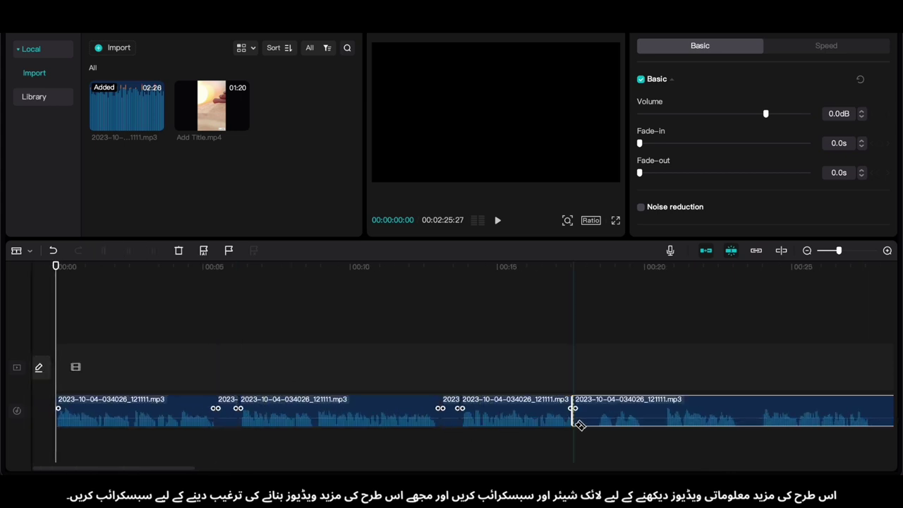
click(593, 422)
Split the voice recording at the start and end of each pause between about 0:20 and 0:31
scroll(600, 426, right, 3)
click(521, 428)
click(525, 425)
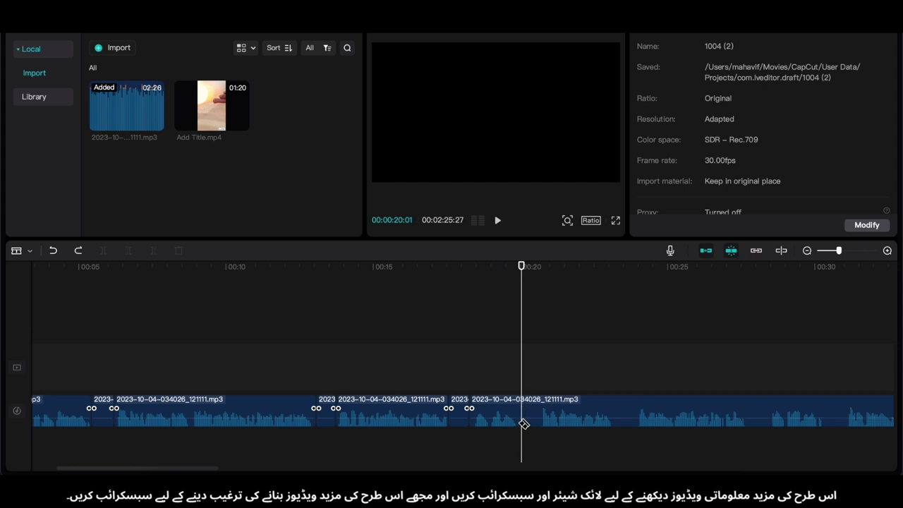
click(623, 426)
click(641, 422)
scroll(639, 422, right, 10)
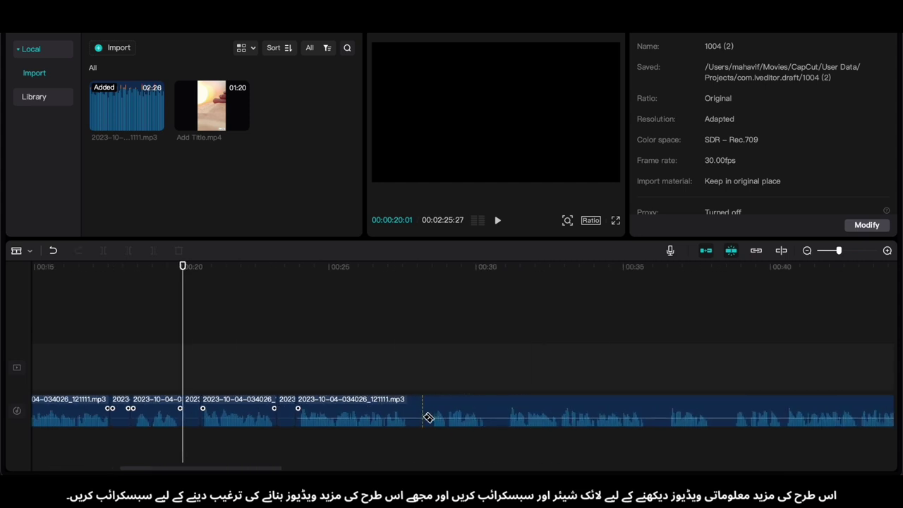
click(414, 423)
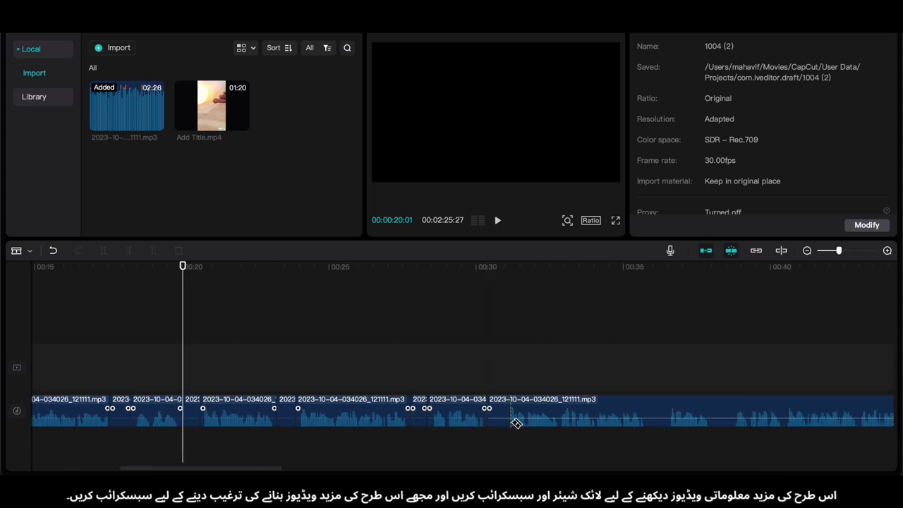
click(513, 423)
Split the voice recording around each pause from about 0:35 to 1:02
scroll(508, 424, right, 7)
click(415, 421)
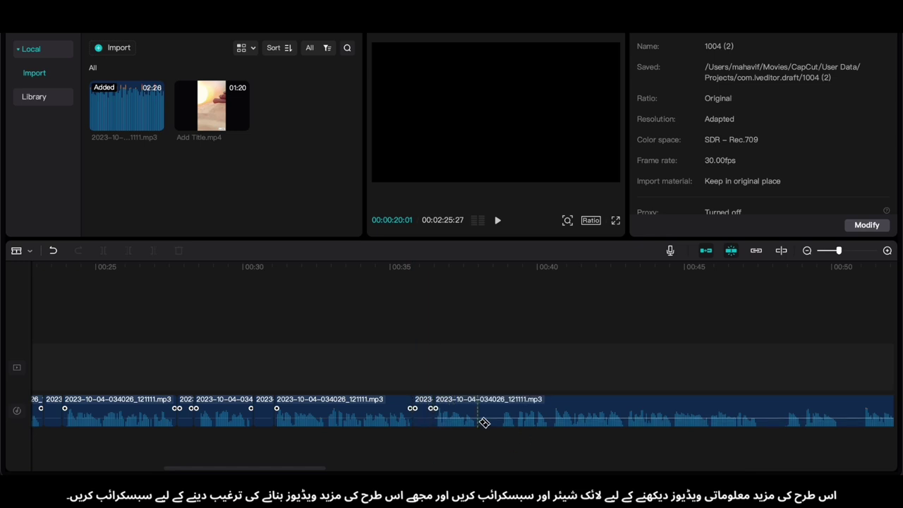
click(500, 423)
scroll(501, 422, right, 8)
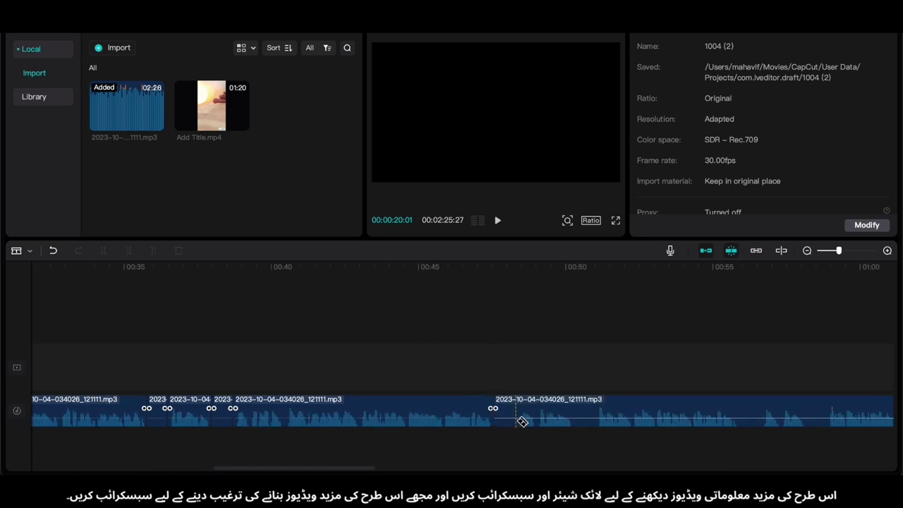
click(599, 426)
scroll(494, 423, right, 8)
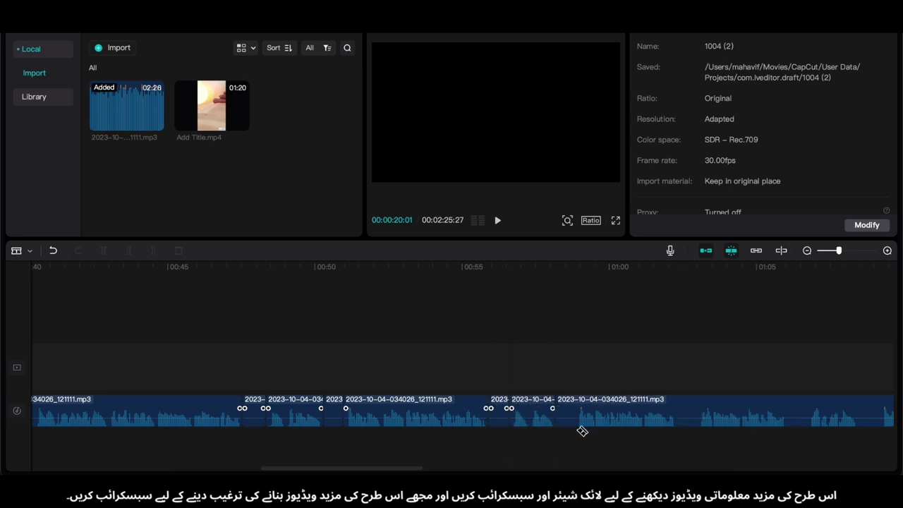
click(579, 430)
scroll(493, 424, right, 8)
click(394, 417)
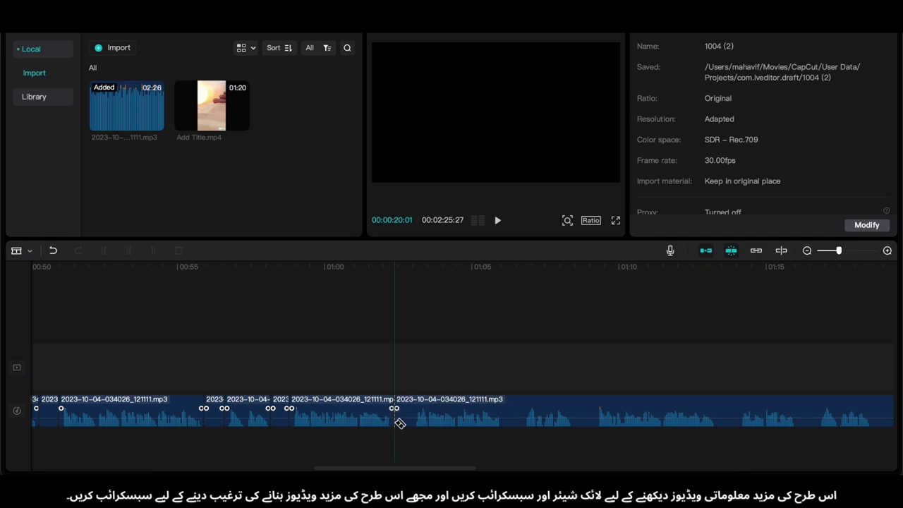
Delete the rest of the voice recording after about 0:58
key(a)
click(371, 423)
key(Delete)
click(626, 420)
key(Delete)
Delete the silent pieces between the last four voice clips, and move the last clip against the one before it
click(578, 419)
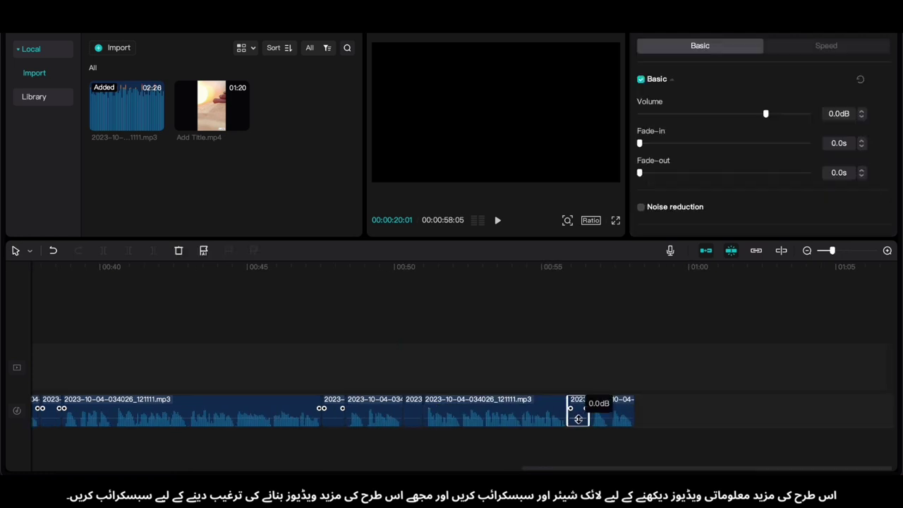
key(Delete)
click(606, 412)
drag(606, 412, 583, 413)
click(430, 419)
key(Delete)
click(353, 419)
key(Delete)
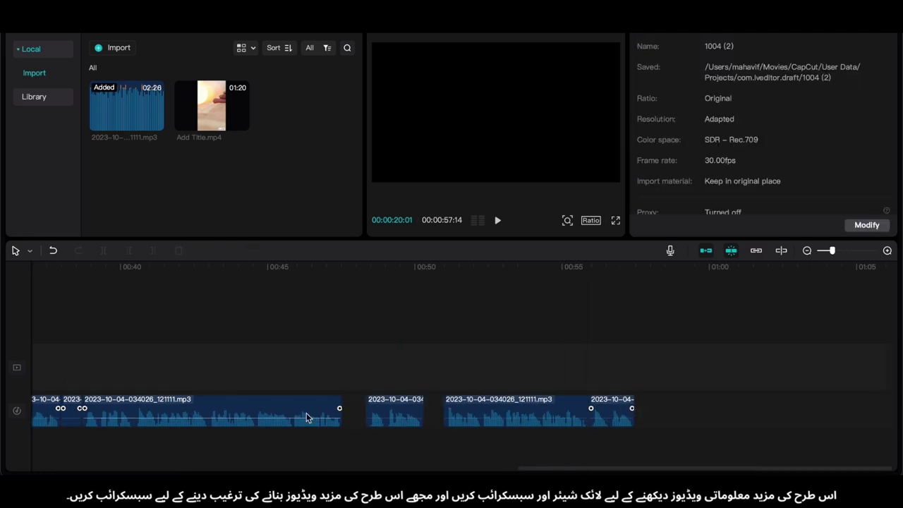
Move the last four voice clips together to close their gaps, and play back the result from shortly before 0:45
drag(135, 411, 112, 412)
scroll(424, 393, left, 5)
scroll(536, 406, right, 2)
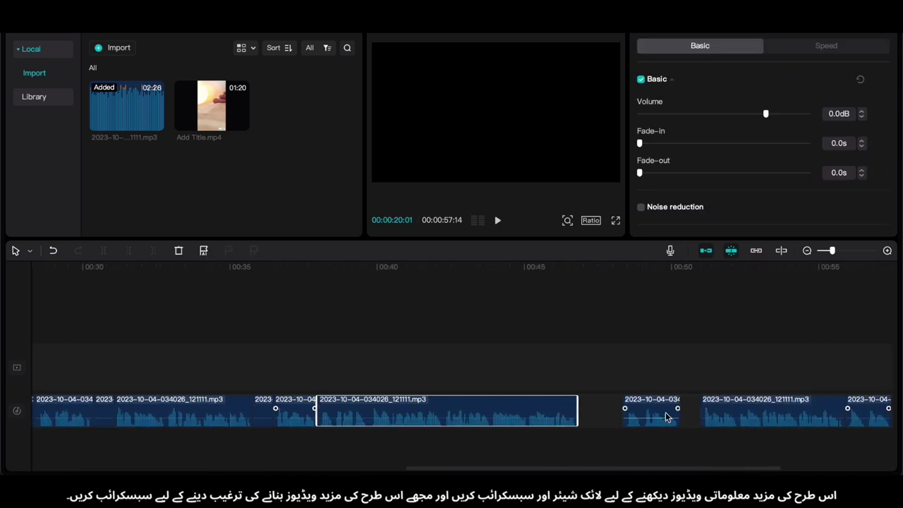
drag(661, 413, 613, 419)
scroll(615, 419, right, 3)
drag(771, 419, 552, 414)
click(475, 383)
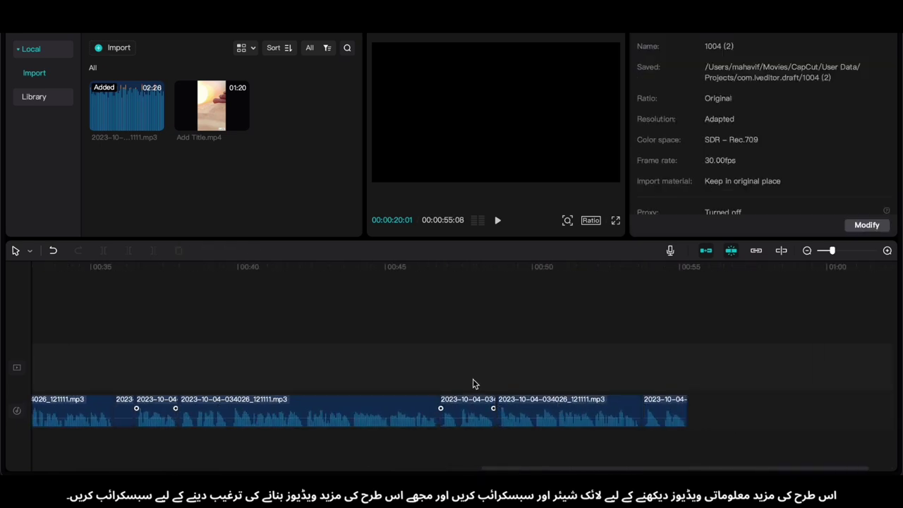
click(667, 421)
click(377, 389)
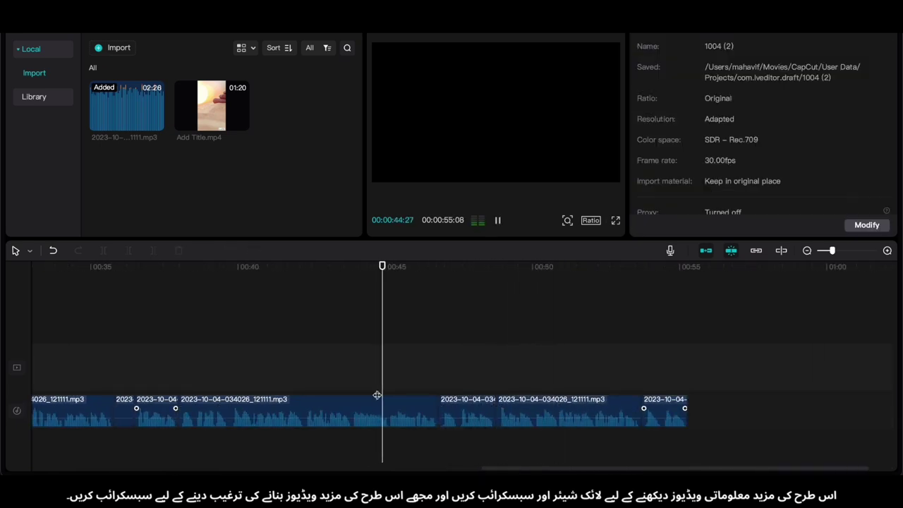
Delete the silent pieces between the voice clips from about 0:20 to 0:36
scroll(367, 413, left, 3)
click(319, 413)
scroll(318, 413, left, 4)
key(BackSpace)
click(429, 416)
key(BackSpace)
click(349, 417)
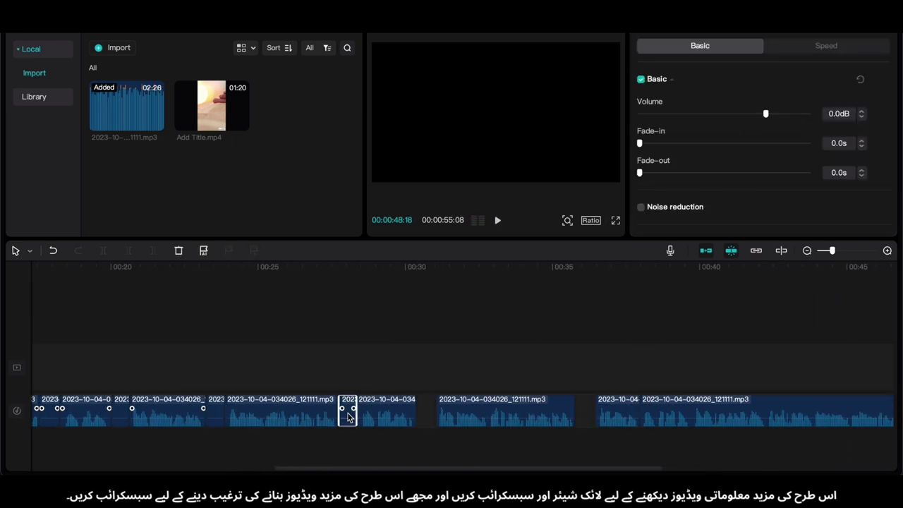
key(BackSpace)
key(Delete)
Delete the silent pieces between the voice clips at about 0:18, 0:13 and 0:05
scroll(116, 419, left, 5)
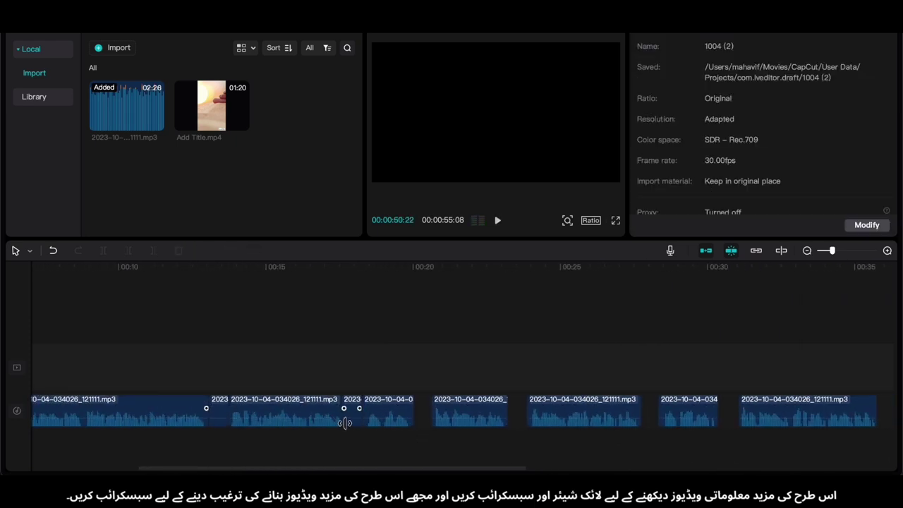
click(347, 422)
key(BackSpace)
click(219, 419)
key(BackSpace)
scroll(219, 417, left, 4)
click(234, 419)
key(BackSpace)
Raise the volume of all voice clips on the timeline to 7.6 dB
click(121, 411)
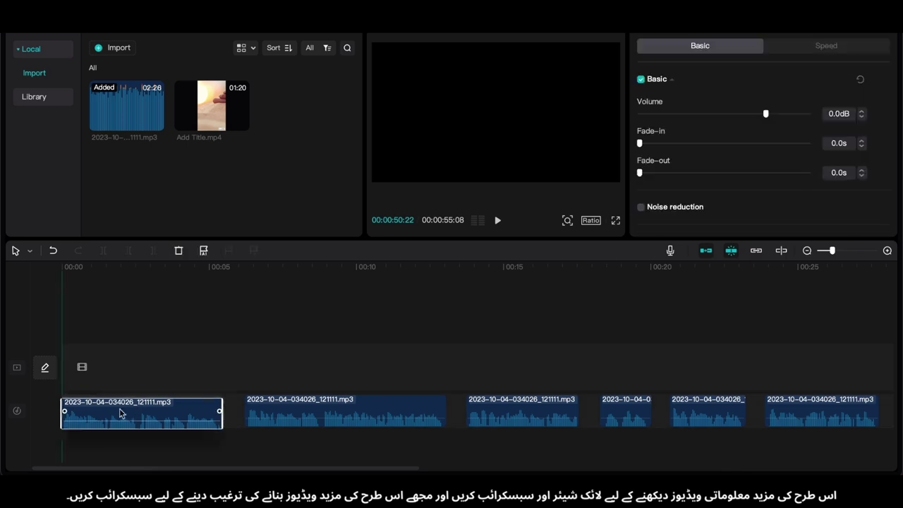
scroll(141, 417, right, 3)
drag(184, 437, 813, 361)
scroll(812, 361, left, 7)
click(780, 113)
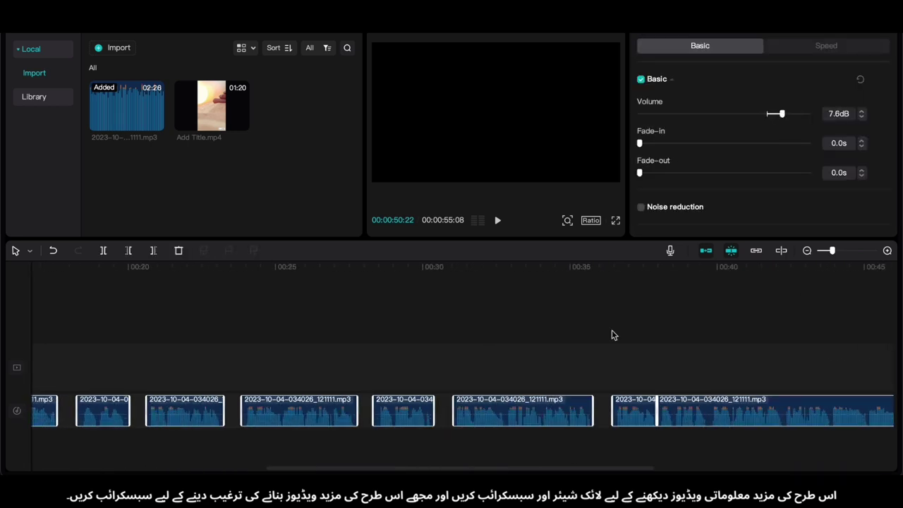
scroll(613, 333, left, 6)
click(146, 373)
click(145, 413)
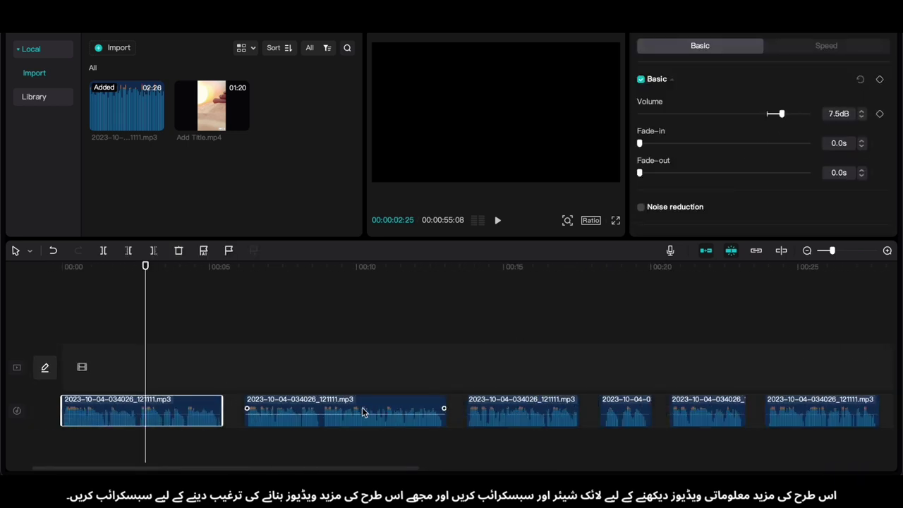
Move the second to sixth voice clips end to end behind the first one to close their gaps
drag(363, 412, 340, 414)
drag(518, 415, 477, 410)
drag(635, 412, 574, 411)
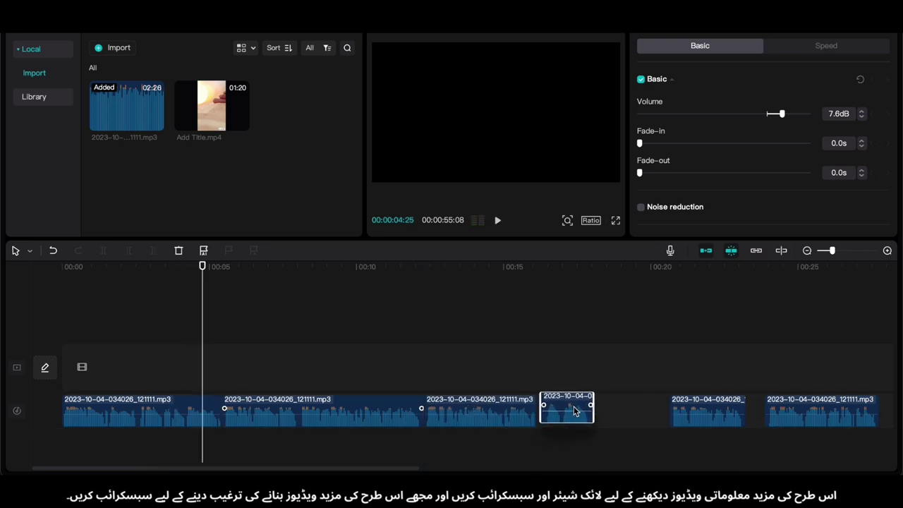
drag(705, 413, 625, 413)
drag(811, 412, 591, 419)
key(space)
Close the remaining gaps between the voice clips, shifting the last five clips together as one group
scroll(705, 423, right, 5)
drag(816, 413, 677, 411)
scroll(677, 412, right, 5)
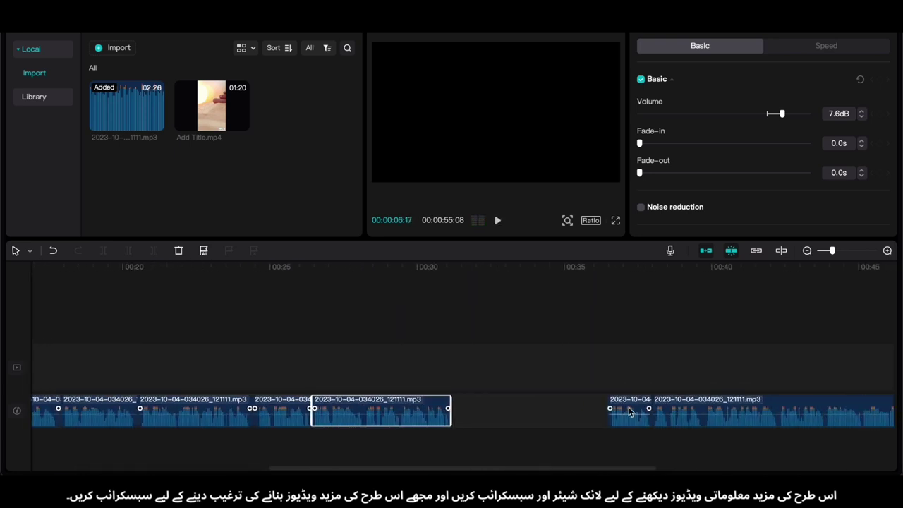
scroll(628, 412, right, 4)
drag(399, 452, 874, 366)
super+click(282, 412)
drag(334, 413, 175, 409)
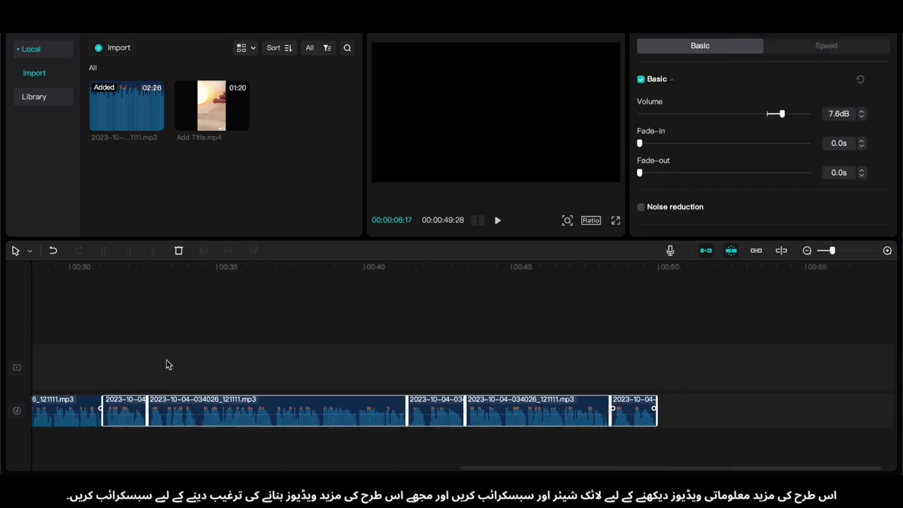
Play back the joined voice clips and delete the last three, after about 0:41
click(91, 362)
key(space)
scroll(91, 362, left, 6)
scroll(439, 439, down, 3)
scroll(609, 436, up, 3)
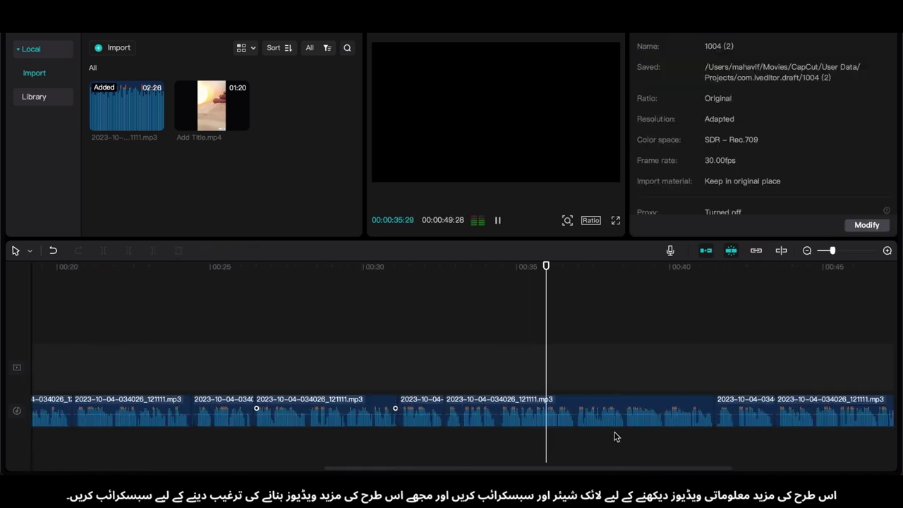
scroll(615, 435, right, 5)
drag(331, 443, 586, 370)
key(Delete)
Place Add Title.mp4 at the start of the video track and set the project's aspect ratio to 9:16
scroll(542, 455, left, 5)
click(51, 296)
drag(210, 106, 33, 367)
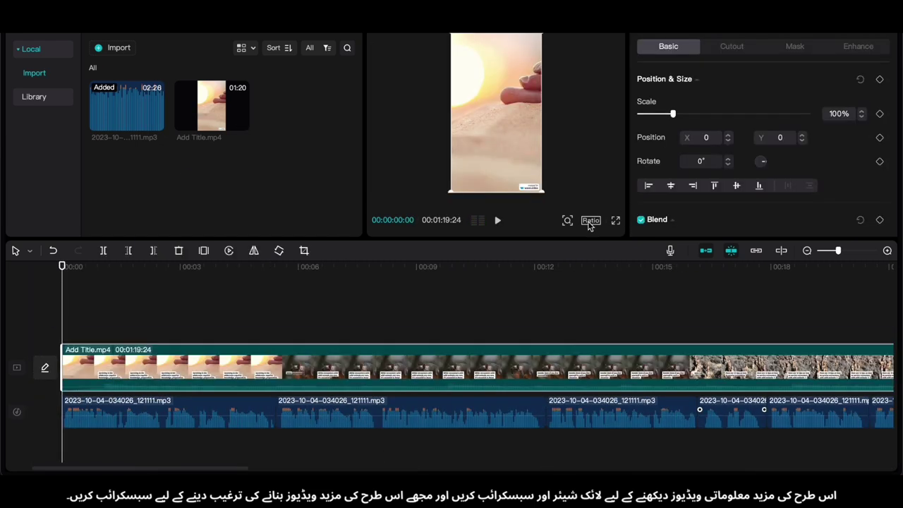
click(591, 220)
click(670, 354)
drag(547, 197, 542, 195)
Play the start of the video against the voice and lower the video clip's volume to -12.4 dB
click(55, 324)
key(space)
click(106, 364)
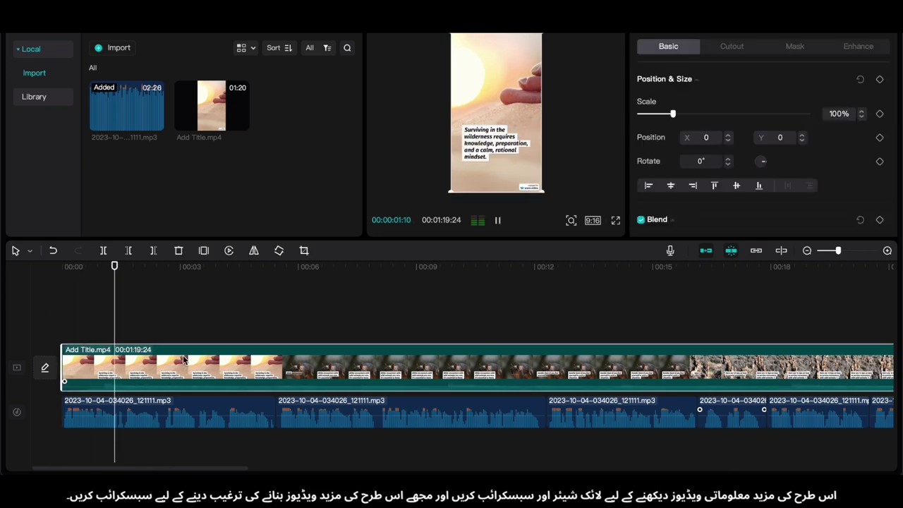
click(693, 26)
click(739, 83)
Split the video at about 0:09 in the squirrel scene and trim the start of the following piece to match the voice
scroll(338, 441, right, 4)
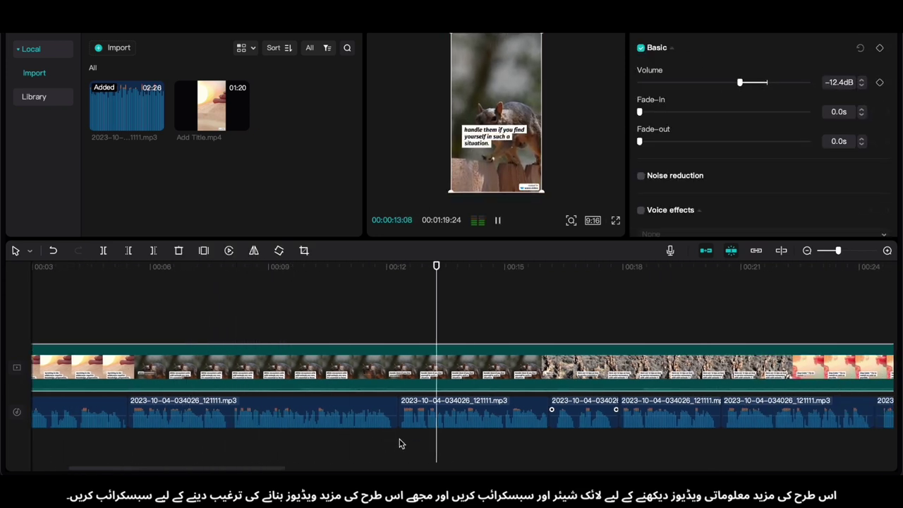
click(193, 430)
click(125, 430)
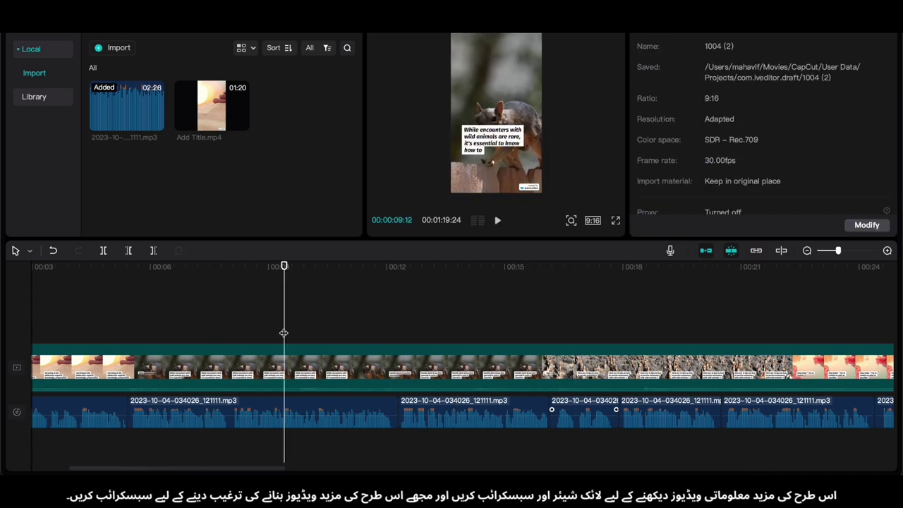
click(281, 366)
key(super+b)
drag(282, 381, 470, 379)
Play back the trimmed squirrel scene and split the video at about 0:12, where the third voice clip starts
click(275, 321)
key(space)
click(400, 378)
key(super+b)
Split the video at about 0:17 and trim the remaining footage's start to just before the pink lake scene
click(369, 330)
key(space)
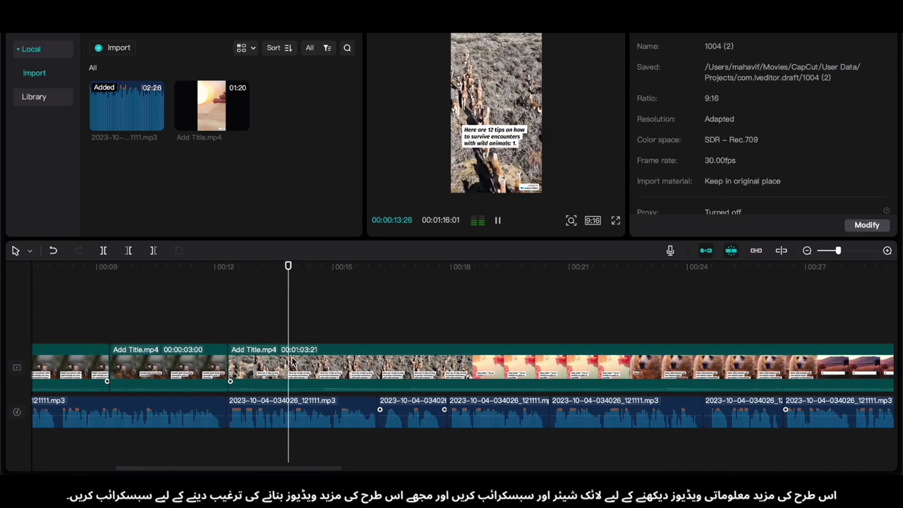
click(393, 376)
key(super+b)
drag(383, 377, 425, 378)
Split the video at about 0:20.5 and trim the remaining footage to start at the brown animal scene
click(345, 329)
key(space)
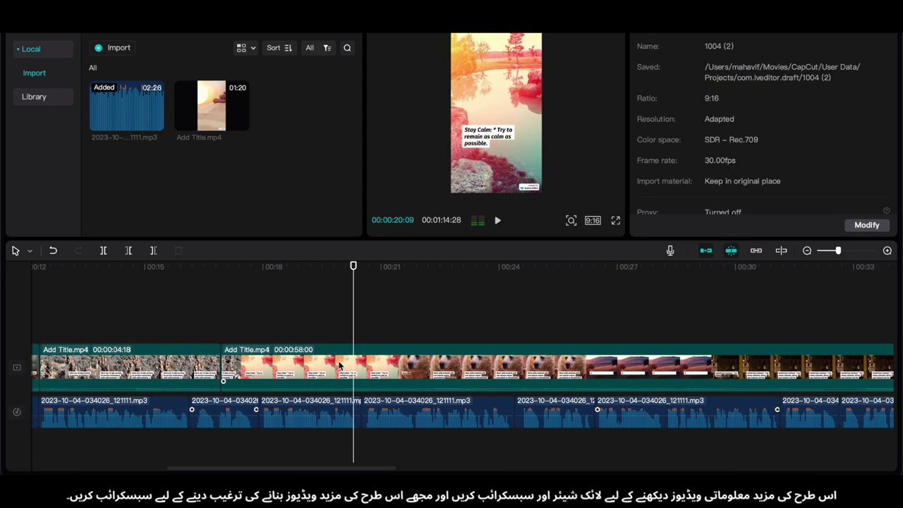
click(352, 379)
drag(367, 340, 361, 338)
key(super+b)
drag(363, 371, 392, 379)
Split the video at about 0:25.5 and trim the remaining footage's start to shortly before the night street scene
click(345, 333)
key(space)
scroll(373, 354, right, 4)
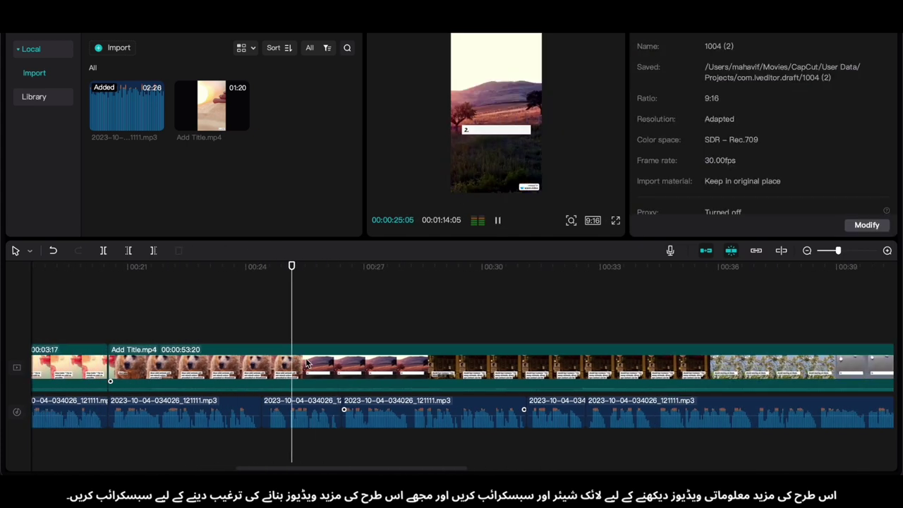
key(space)
click(305, 367)
drag(314, 334, 306, 334)
key(super+b)
drag(306, 379, 409, 381)
Split the video at about 0:31 and trim the remaining footage's start to just before the "Avoid staring at them." scene
click(249, 319)
key(space)
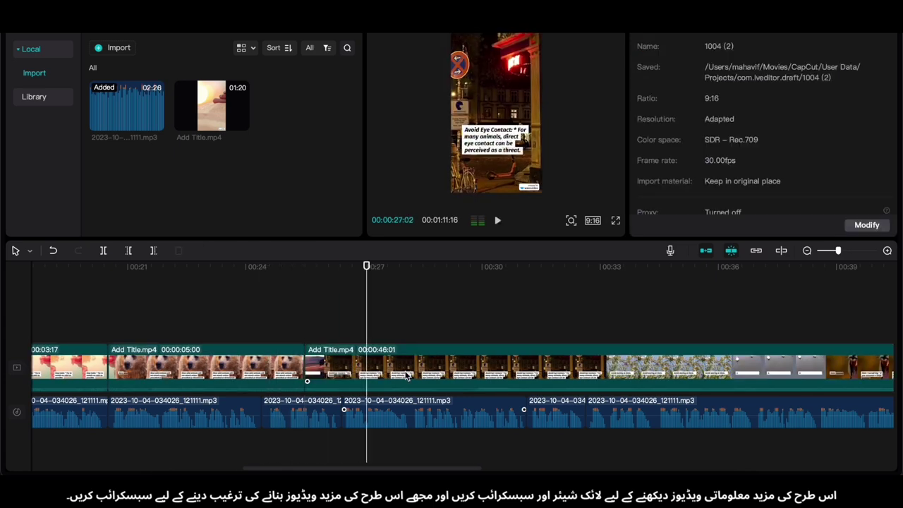
key(space)
click(357, 366)
key(super+b)
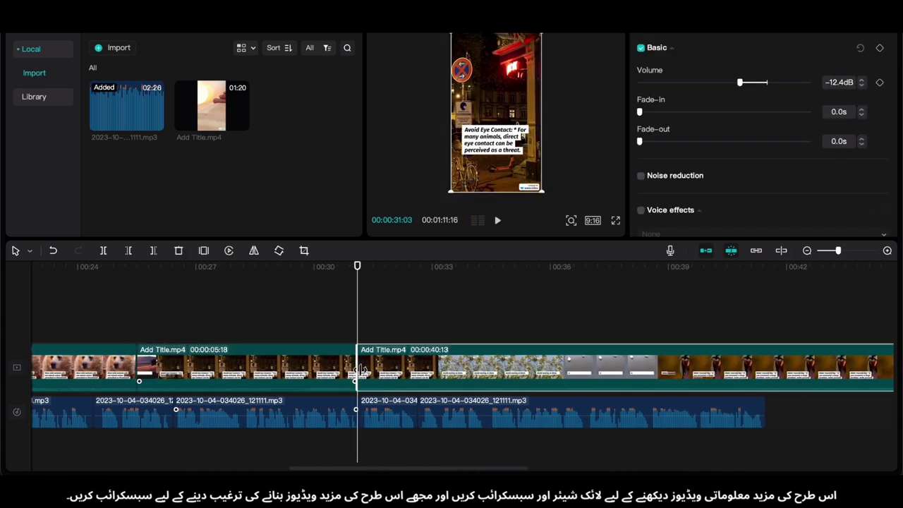
drag(358, 367, 421, 367)
Split the video at the start of the last voice clip, about 0:32.5, and trim the remaining footage to start in the grey scene
click(342, 333)
key(space)
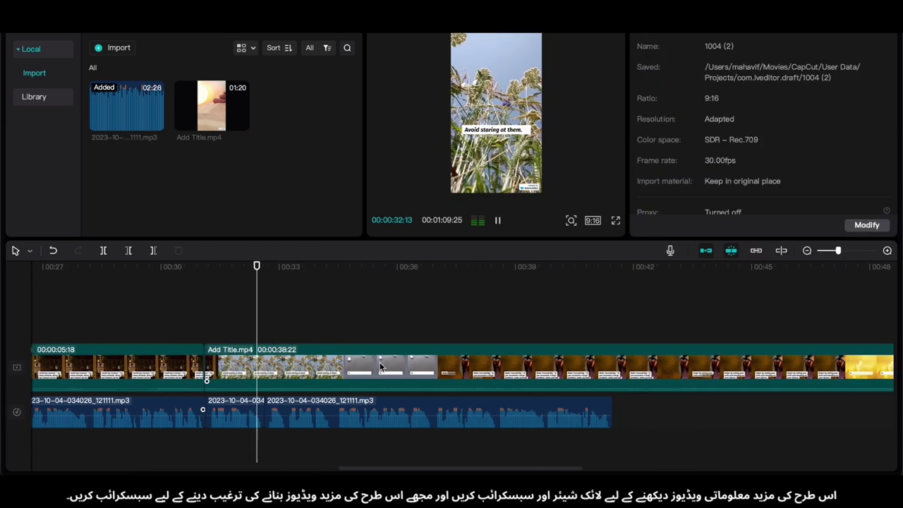
key(space)
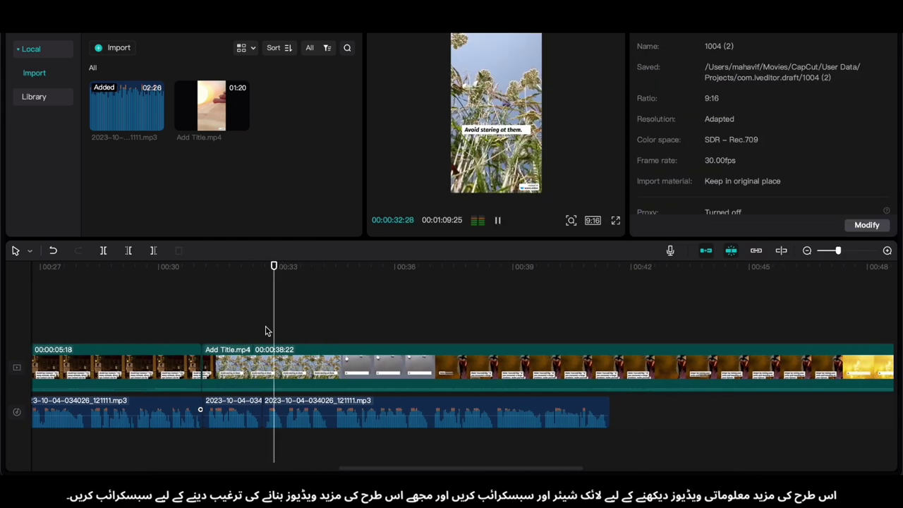
drag(266, 332, 261, 332)
key(super+b)
drag(264, 367, 371, 370)
Split the video at about 0:33 in the grey scene and shorten the lead-in to the "Make Yourself Big" scene
click(245, 313)
key(space)
key(space)
click(310, 386)
key(super+b)
Split the "Make Yourself Big" footage at about 0:38 and trim the following piece to start at the caption "larger by raising your arms"
click(249, 336)
key(space)
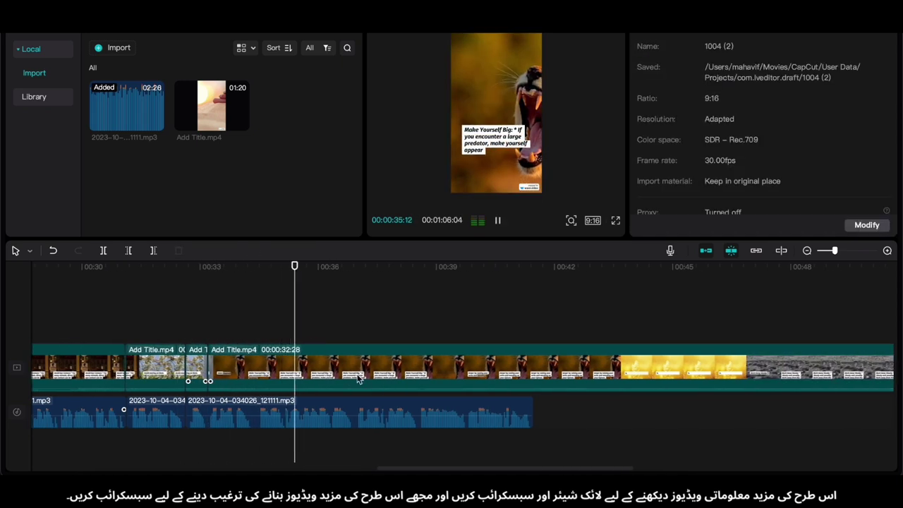
click(334, 304)
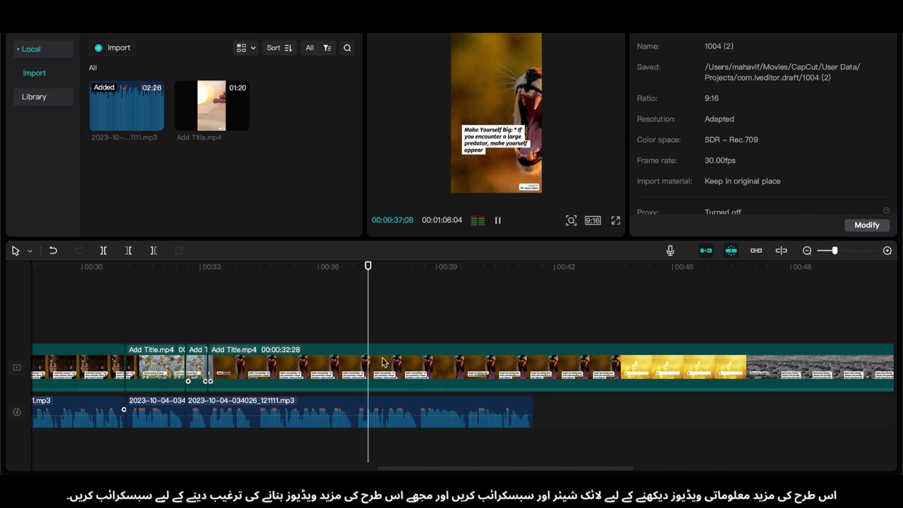
key(space)
click(382, 363)
key(super+b)
drag(404, 373, 437, 370)
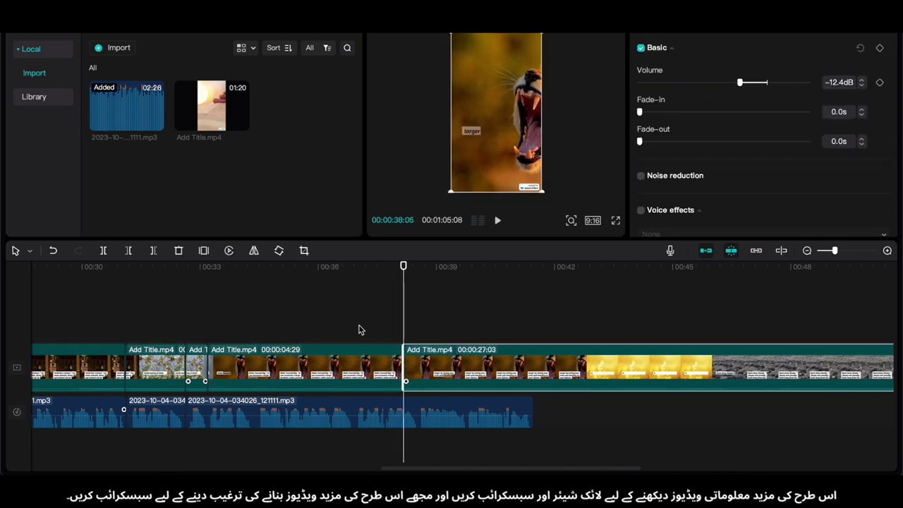
Split the video at the end of the voice track, about 0:41.5, and delete the leftover footage
click(361, 329)
key(space)
key(space)
click(426, 372)
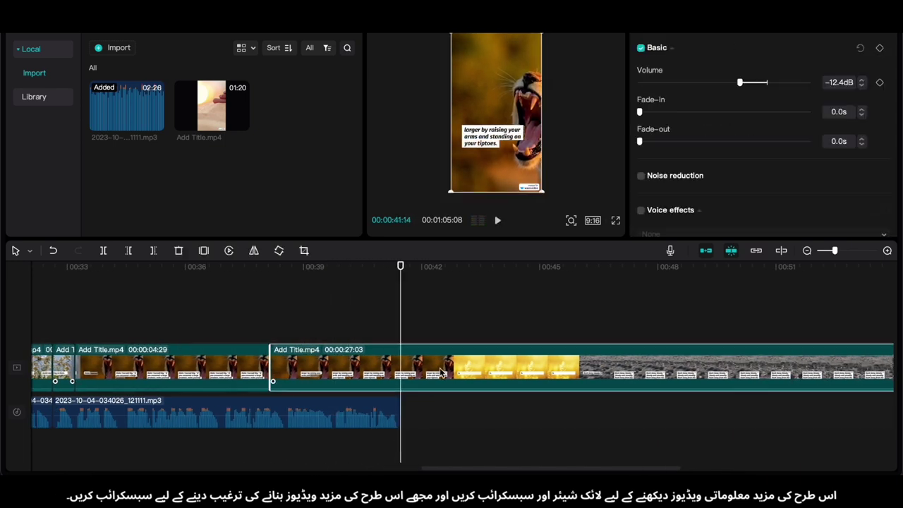
key(super+b)
key(Delete)
Apply the Spin Up 1 entrance animation to the first video clip and preview it
scroll(424, 372, left, 10)
click(252, 358)
click(776, 29)
scroll(875, 163, down, 2)
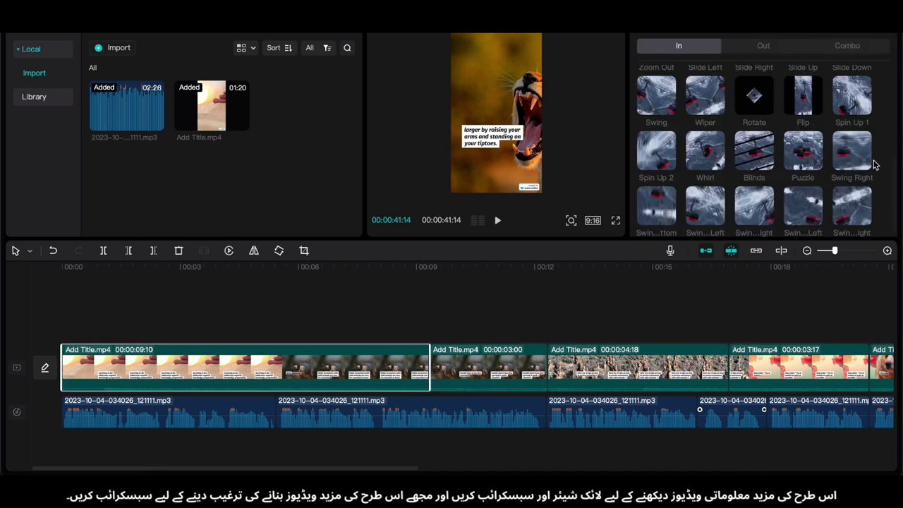
click(852, 96)
key(space)
Apply the Whirl exit animation to the last video clip
scroll(559, 365, right, 15)
click(568, 367)
click(764, 45)
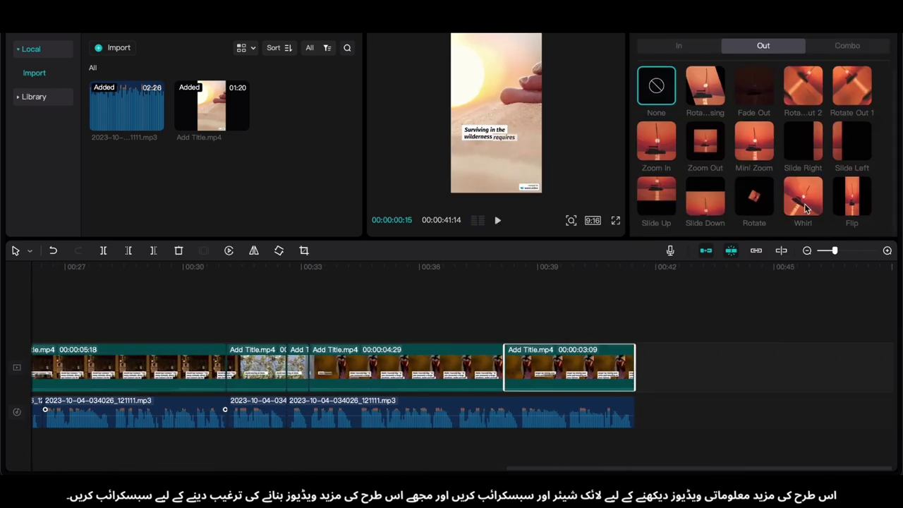
click(803, 194)
Play the edited video from the start to check the picture against the voice
scroll(672, 305, left, 15)
click(55, 332)
key(space)
scroll(445, 343, down, 5)
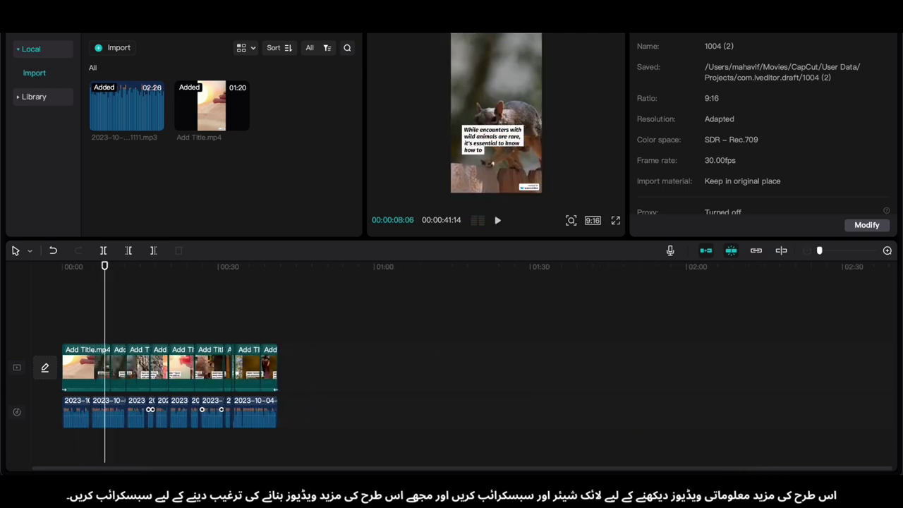
Open the export settings for the finished video
key(super+e)
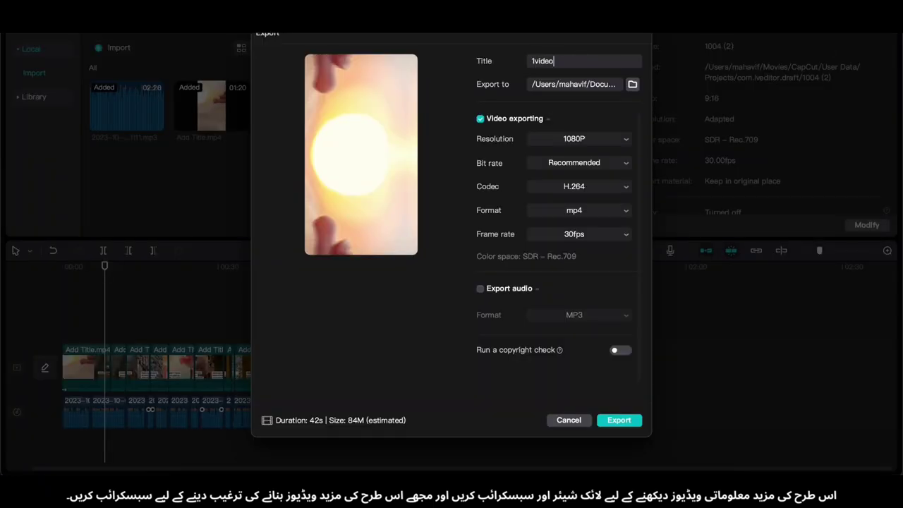